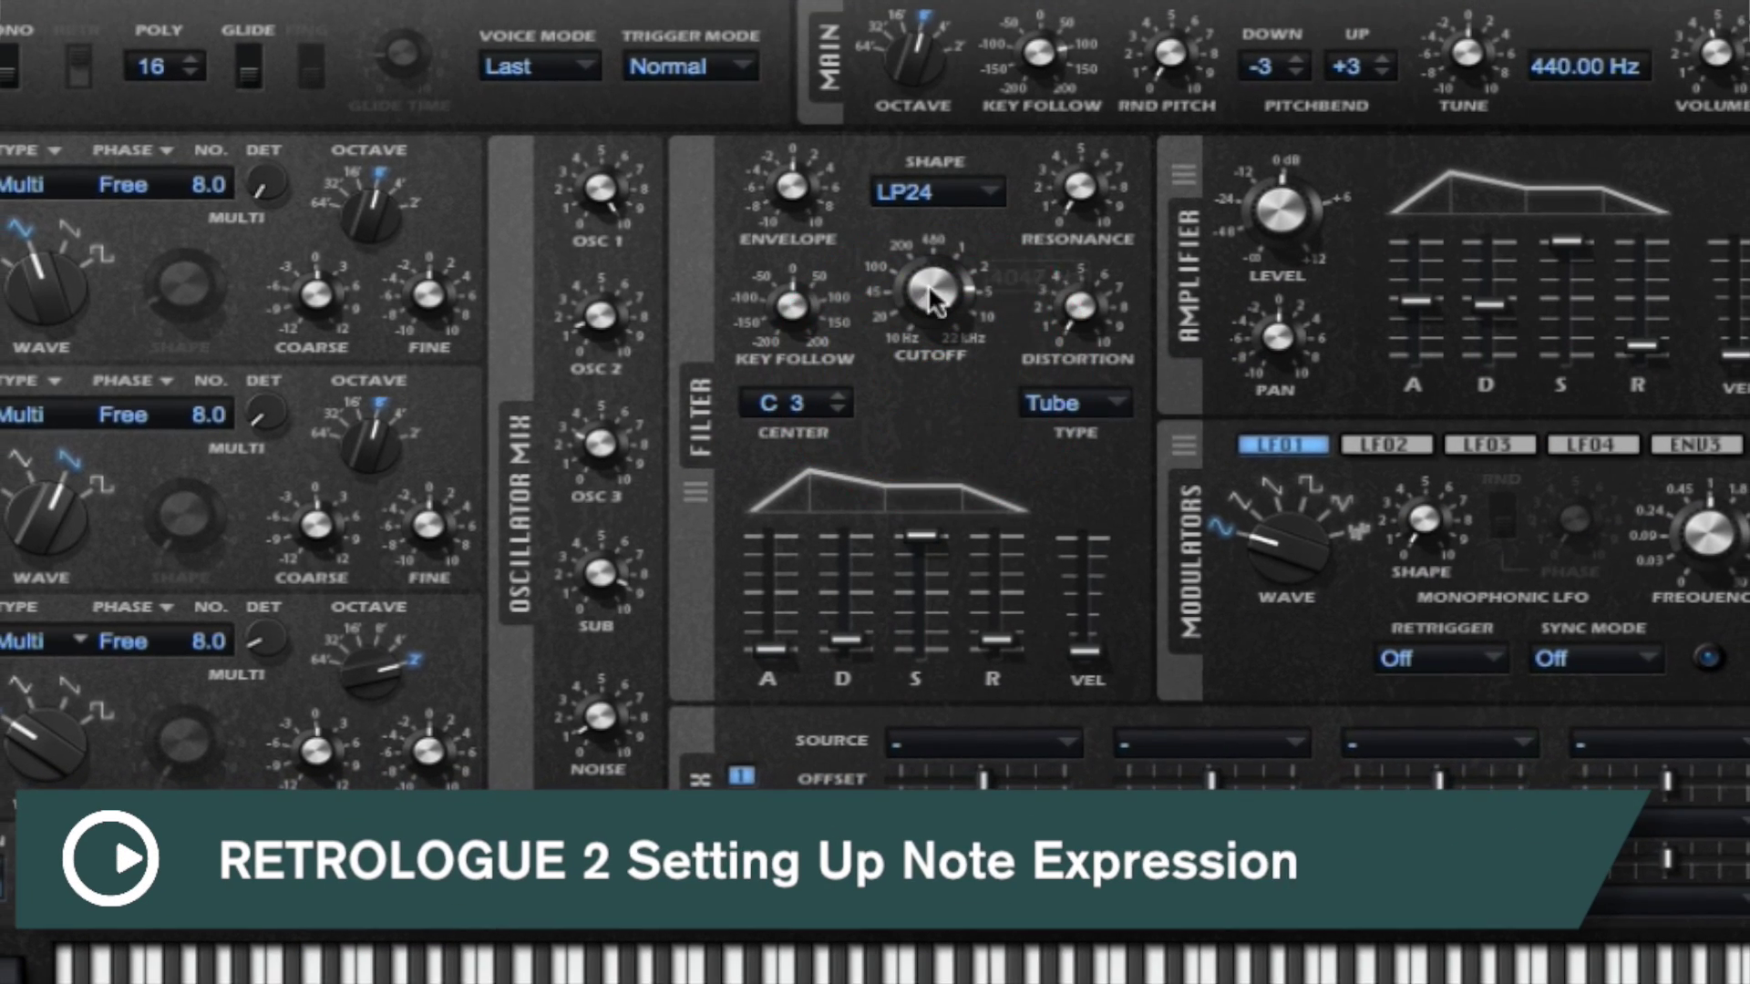
# - Turn Retrologue 2's Filter Cutoff knob up to about 4047 Hz
pyautogui.moveTo(787, 155); pyautogui.dragTo(845, 178)
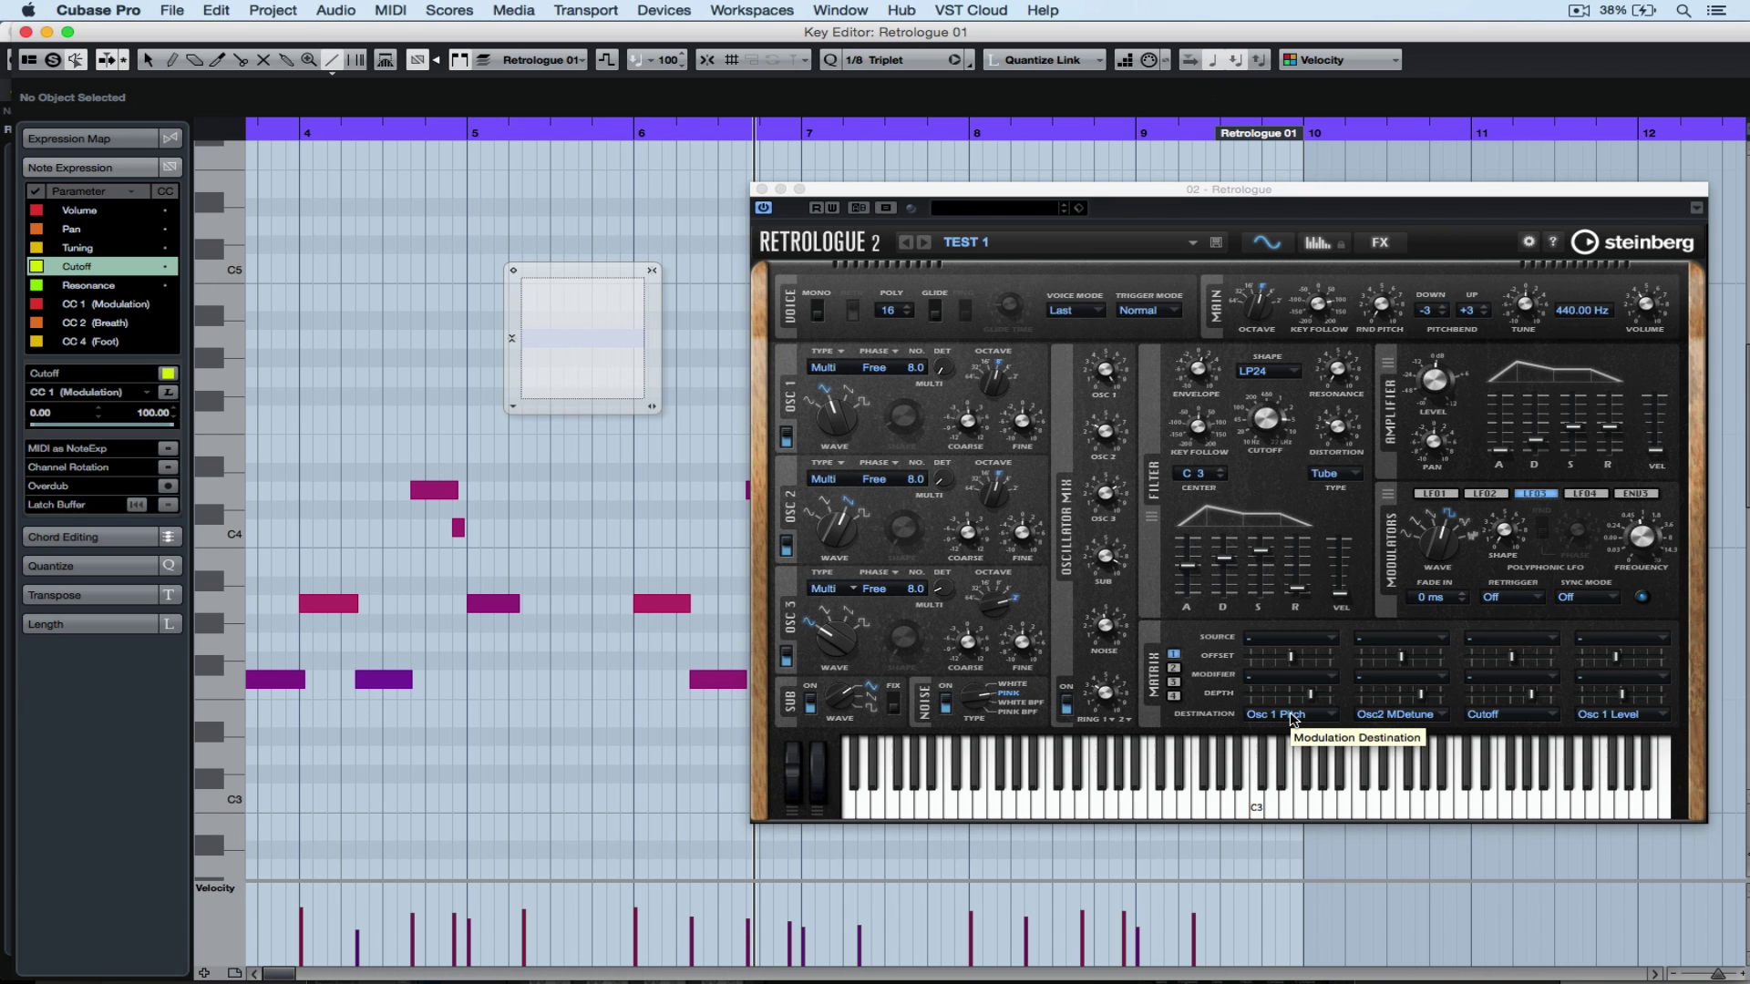
# - Let the mod wheel control the reverb Main Time, storing the current value as its maximum
pyautogui.click(1296, 640)
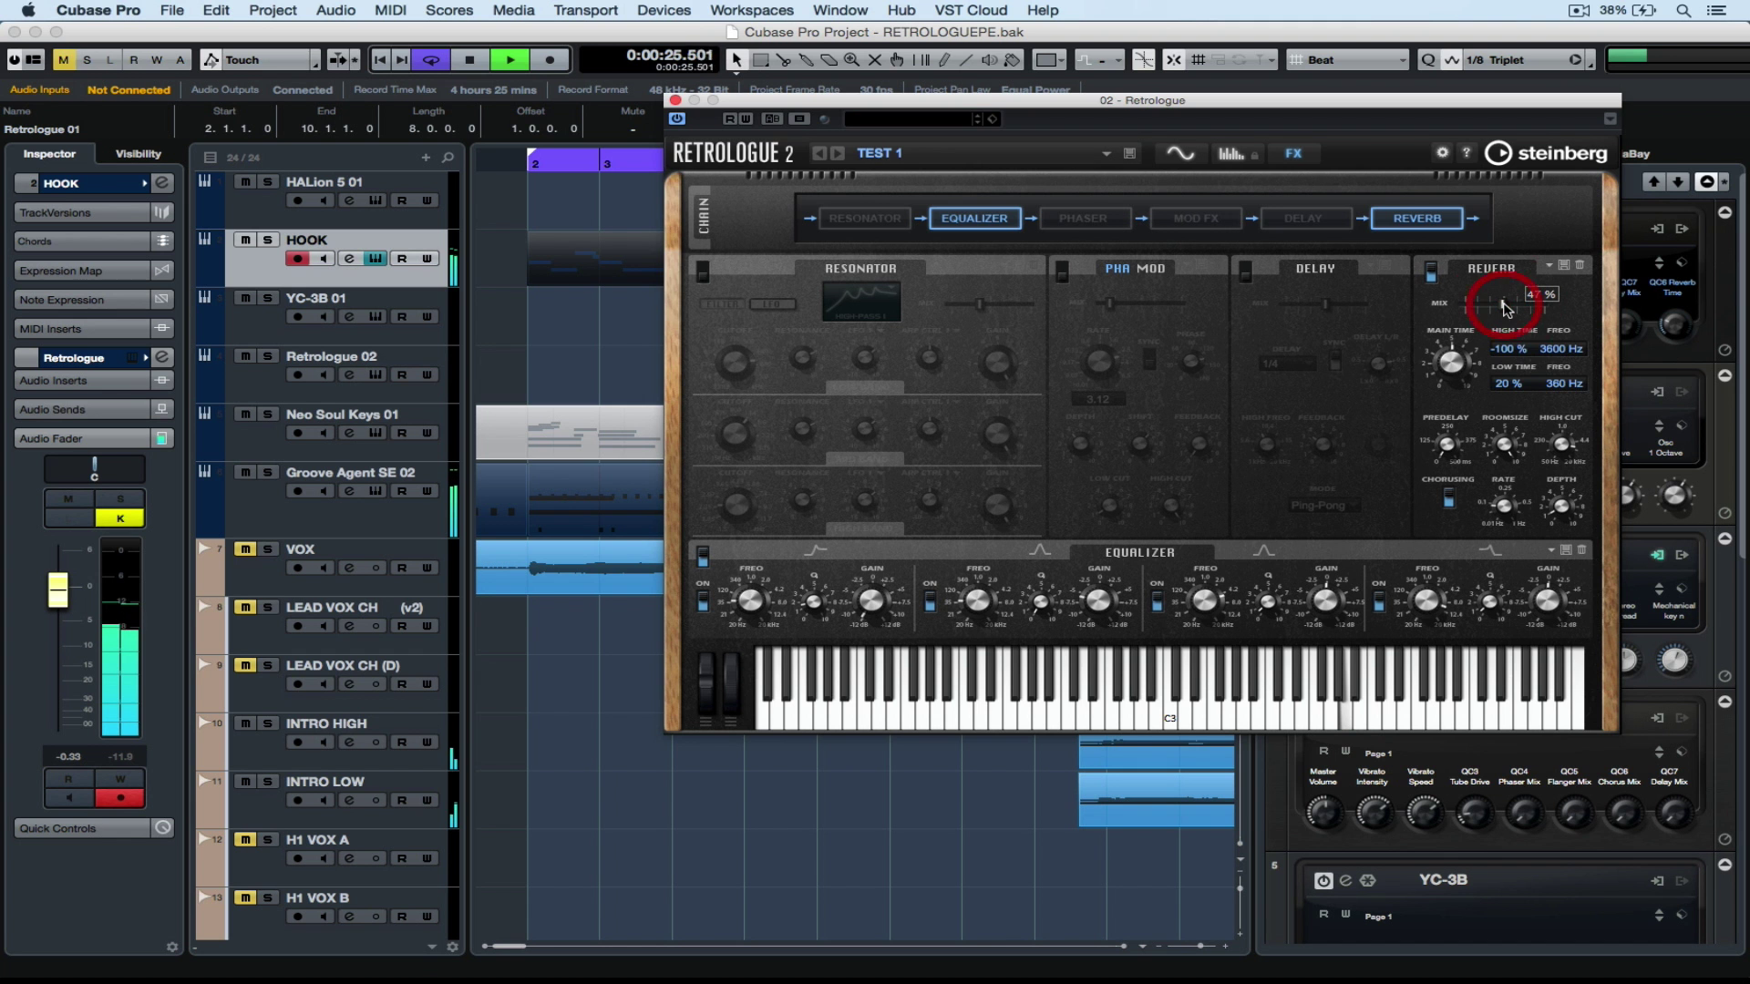
pyautogui.rightClick(1452, 364)
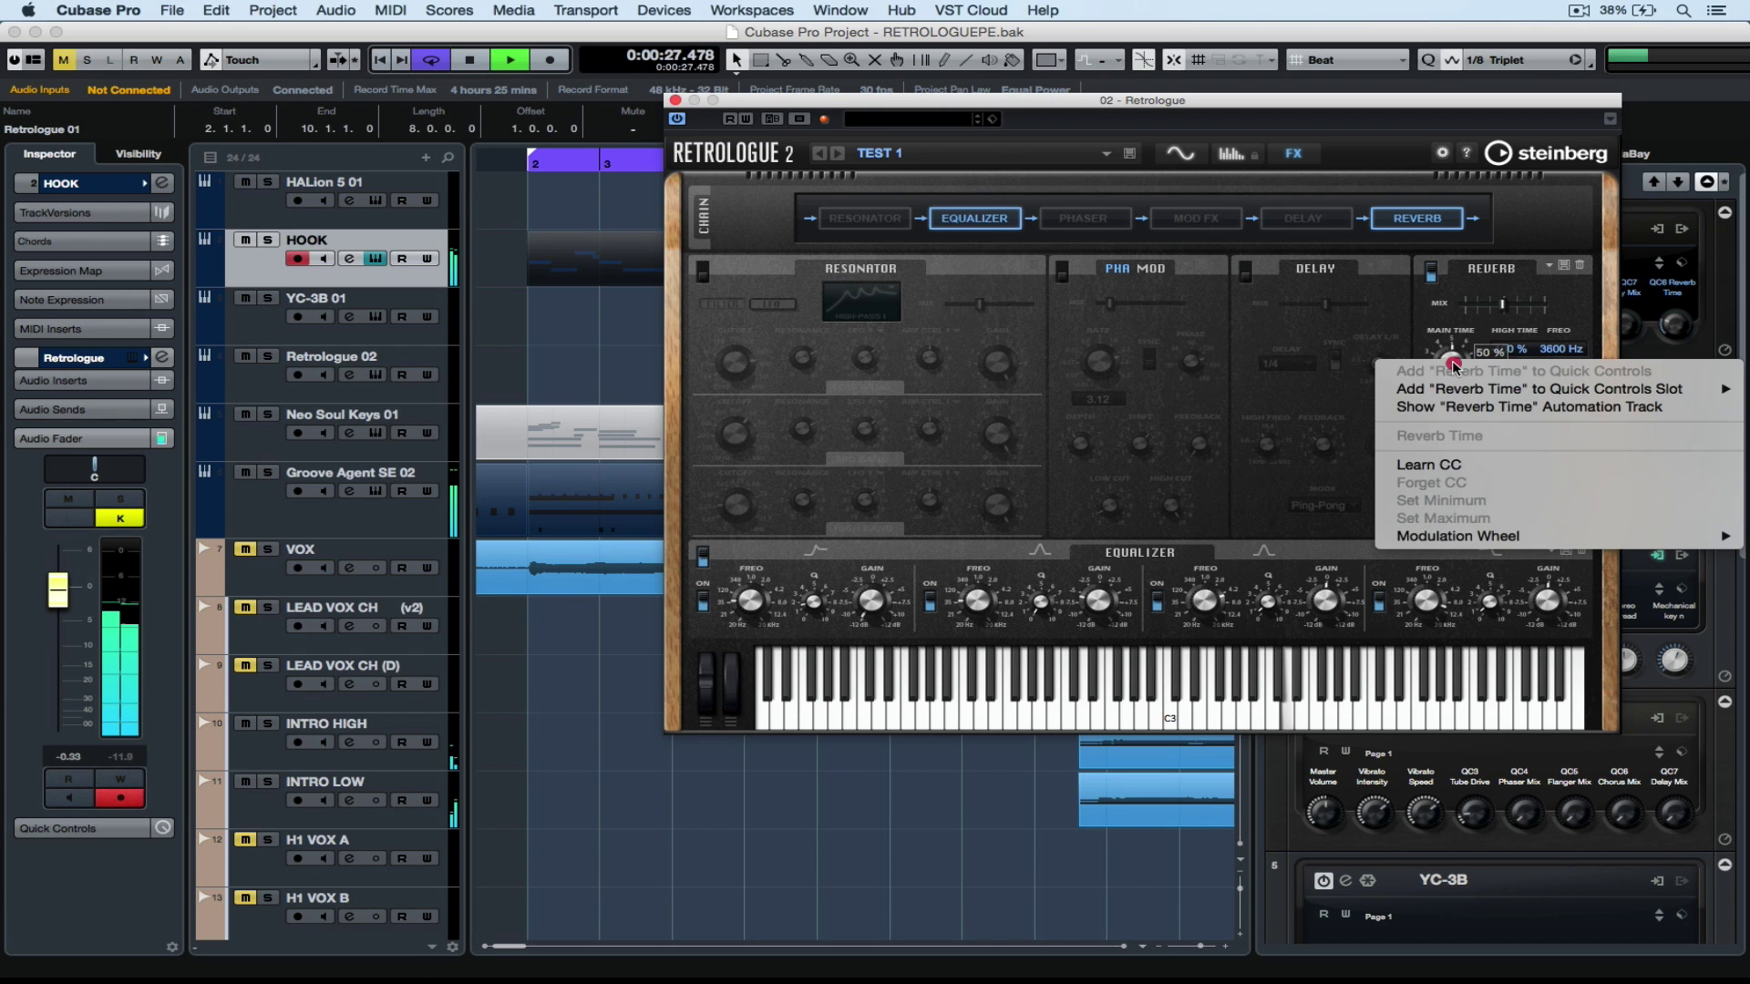
pyautogui.moveTo(1449, 538)
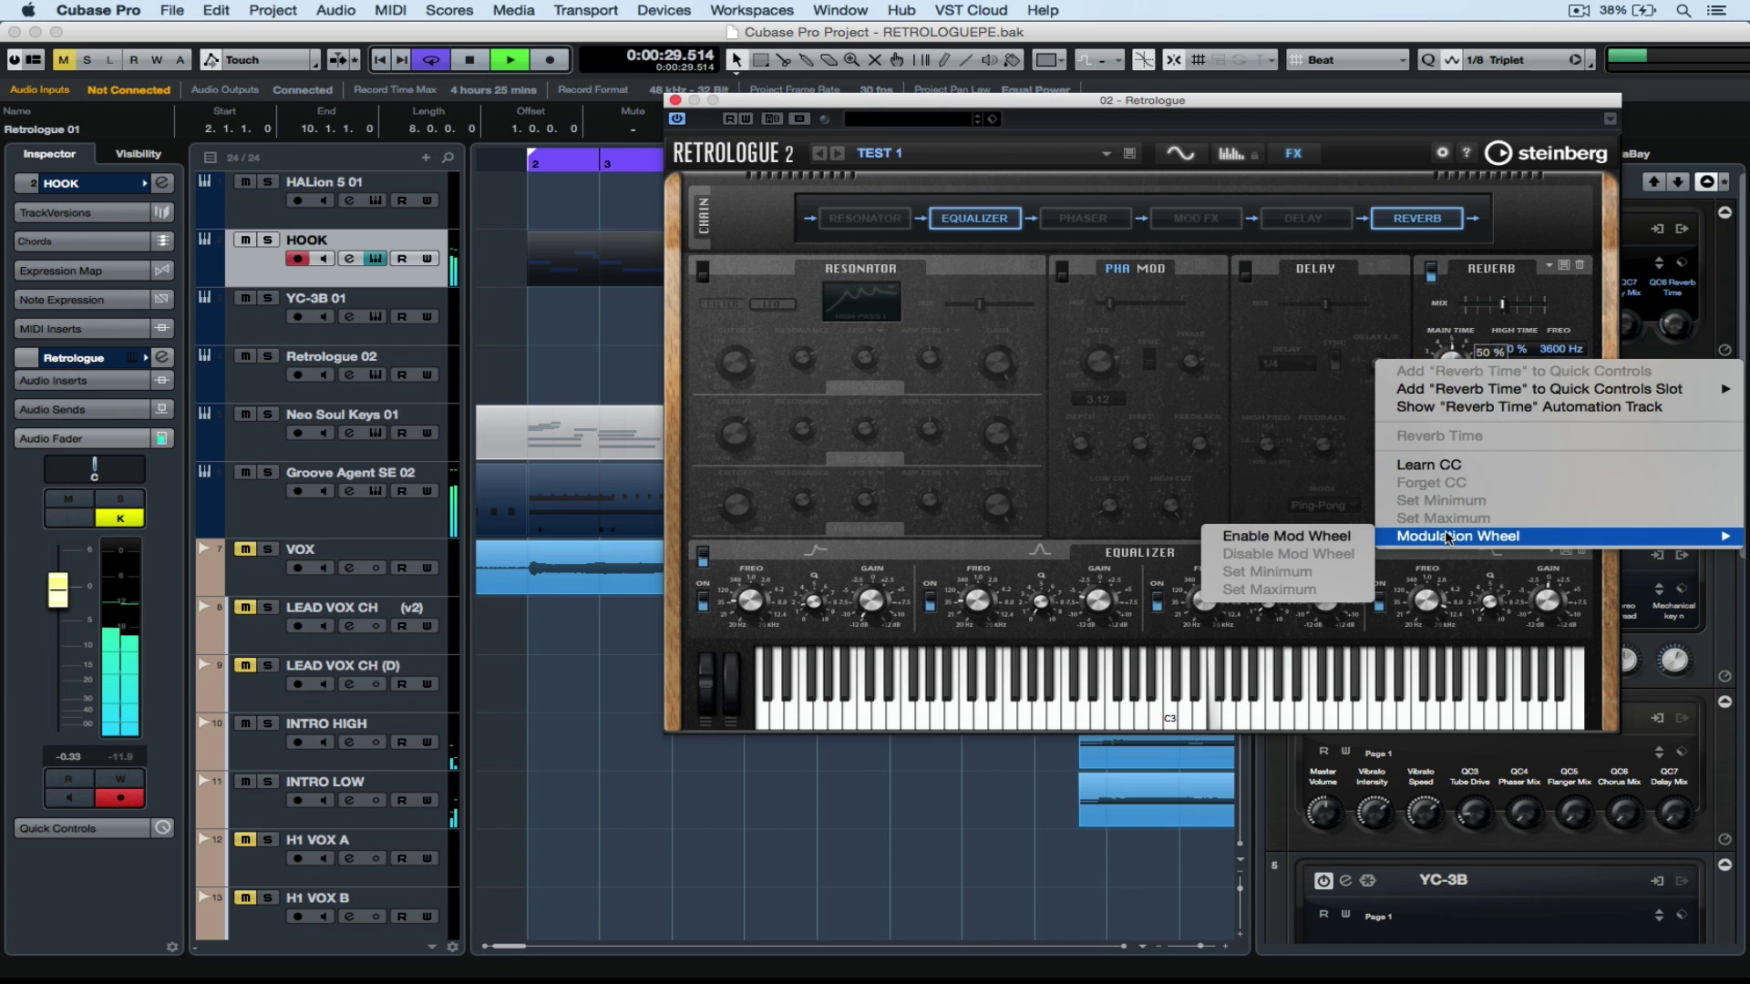
pyautogui.click(1347, 535)
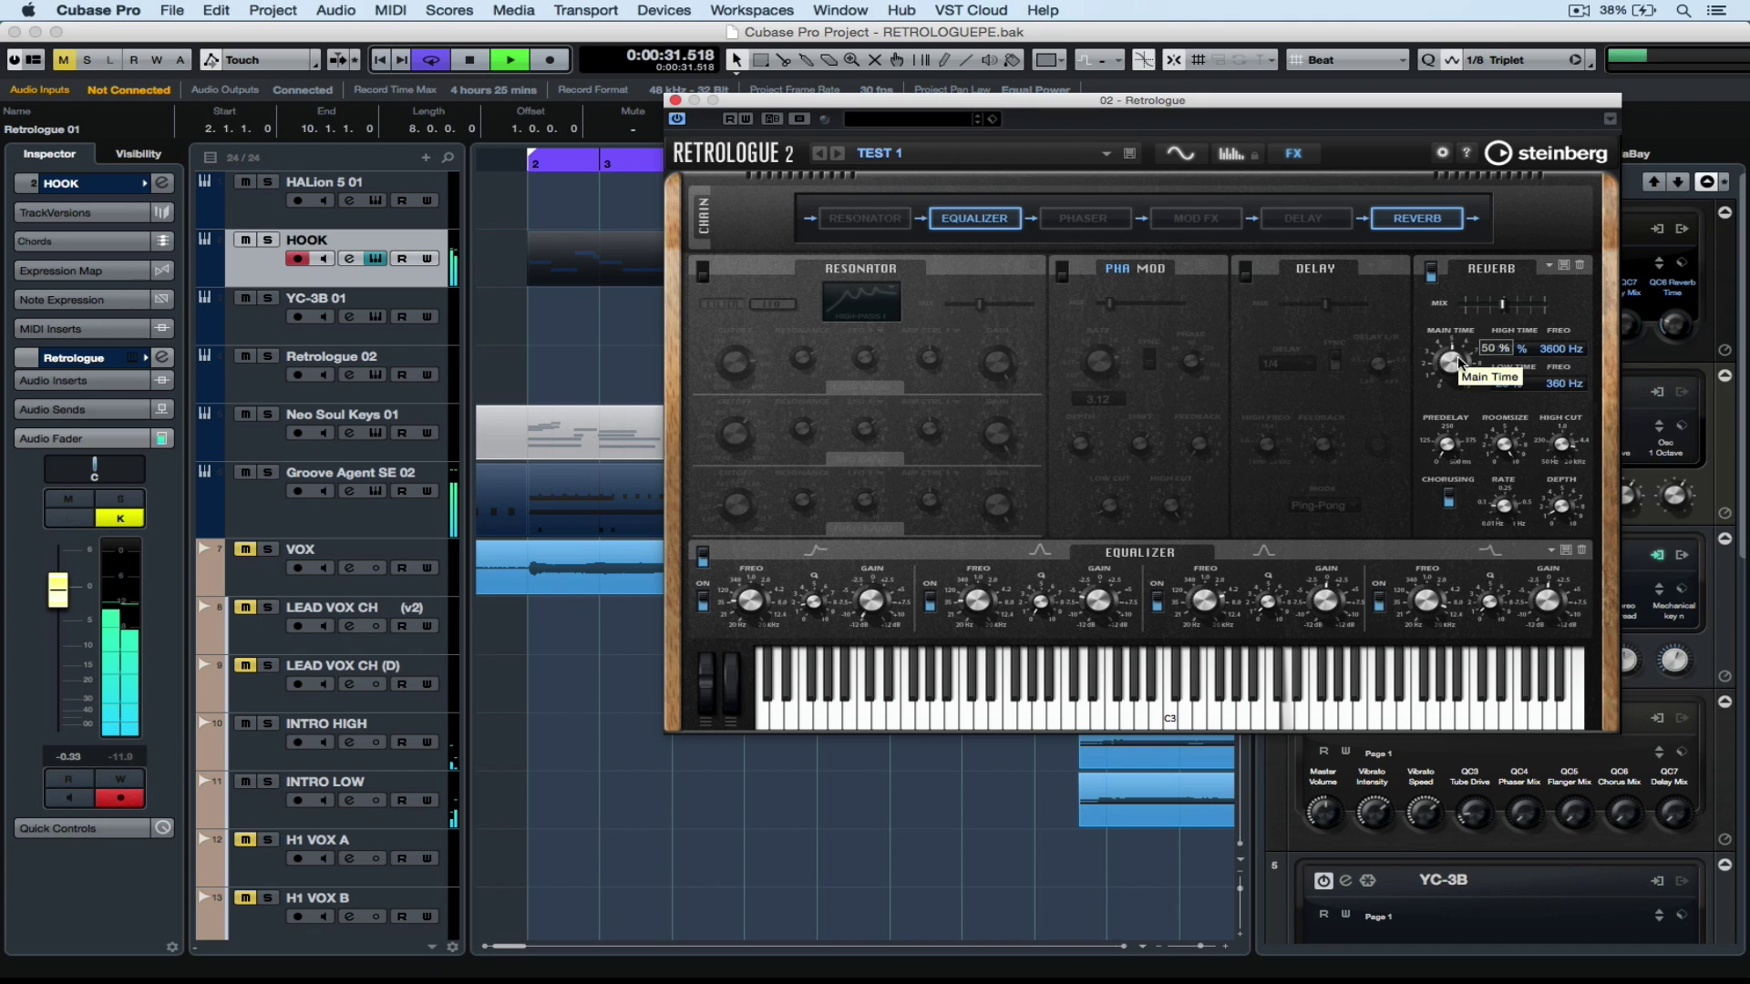
pyautogui.rightClick(1456, 361)
pyautogui.moveTo(1456, 535)
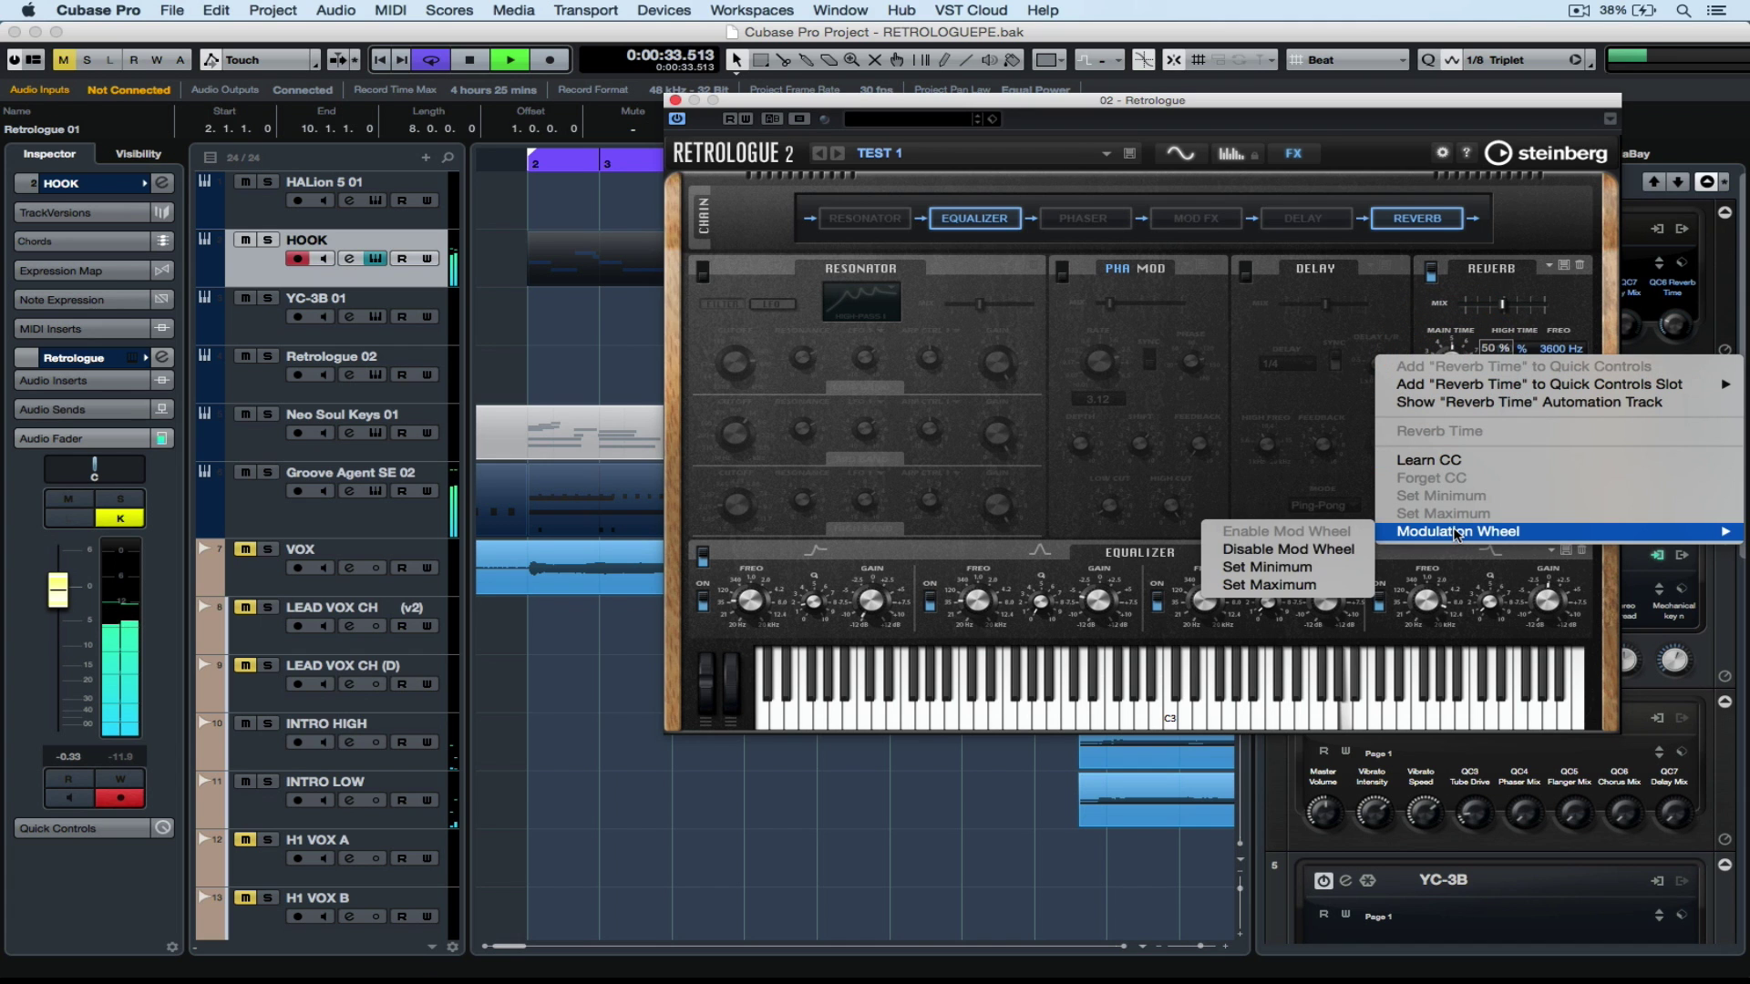
pyautogui.click(1269, 584)
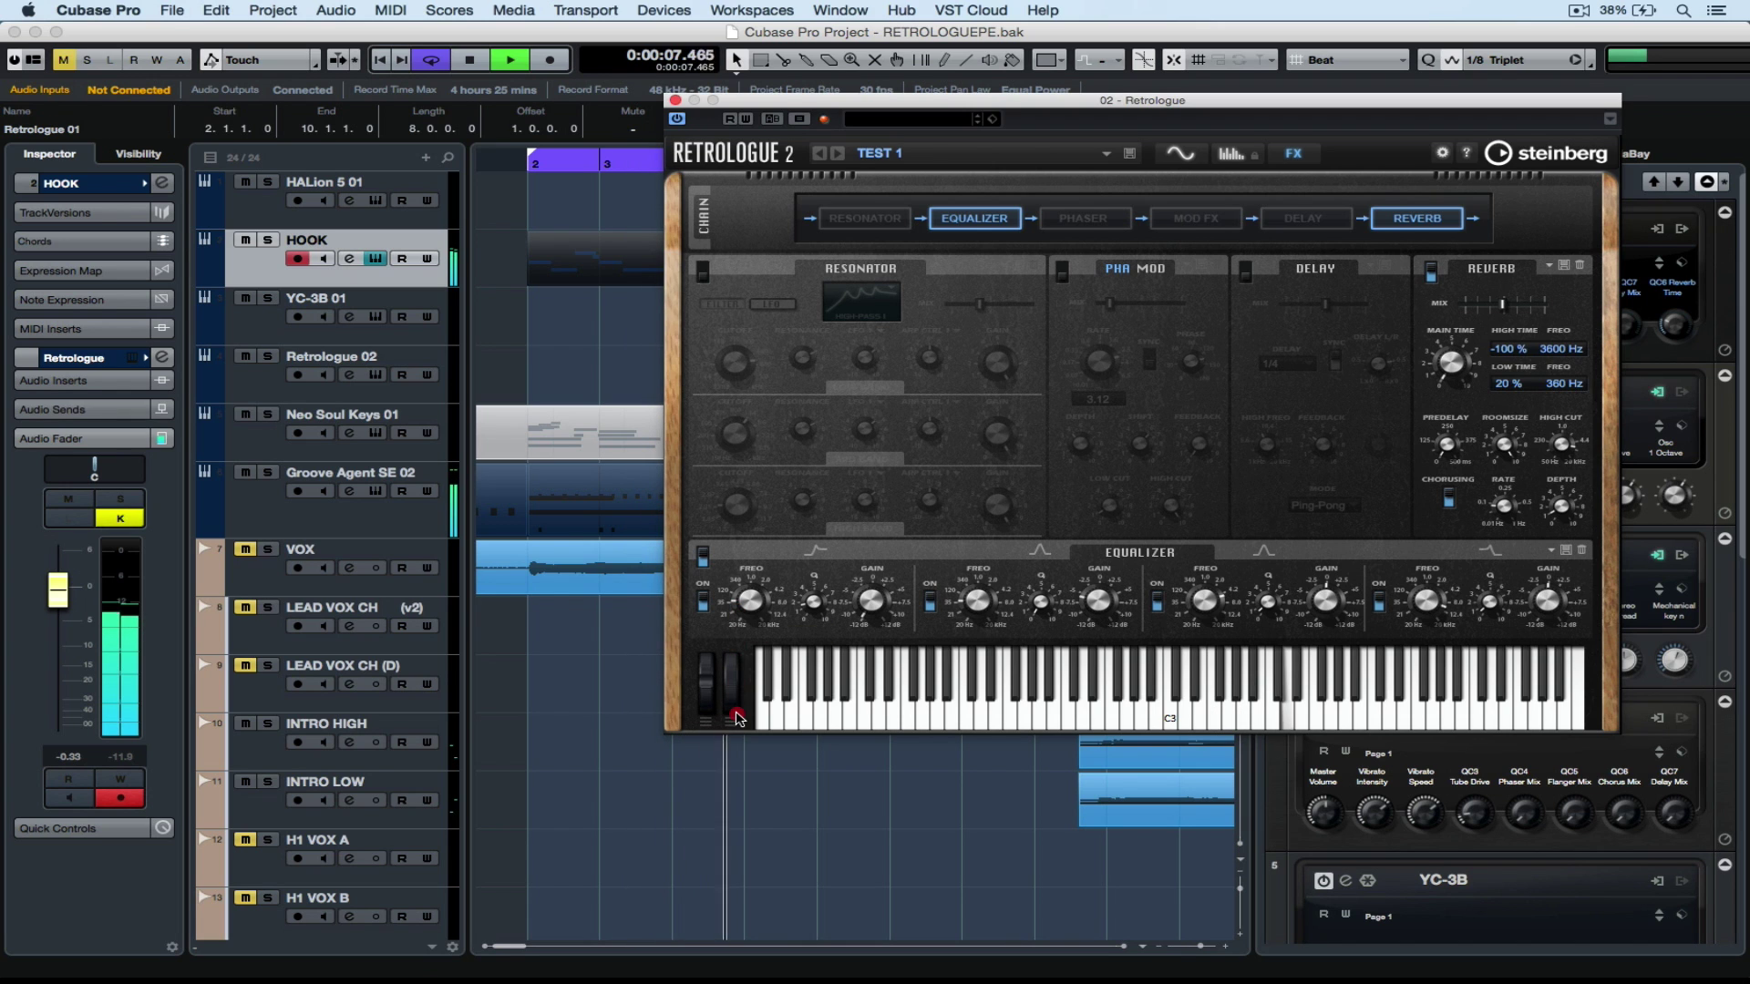
# - Raise the mod wheel to hear the longer reverb, stop playback and return to the Synth page
pyautogui.moveTo(737, 685); pyautogui.dragTo(733, 599)
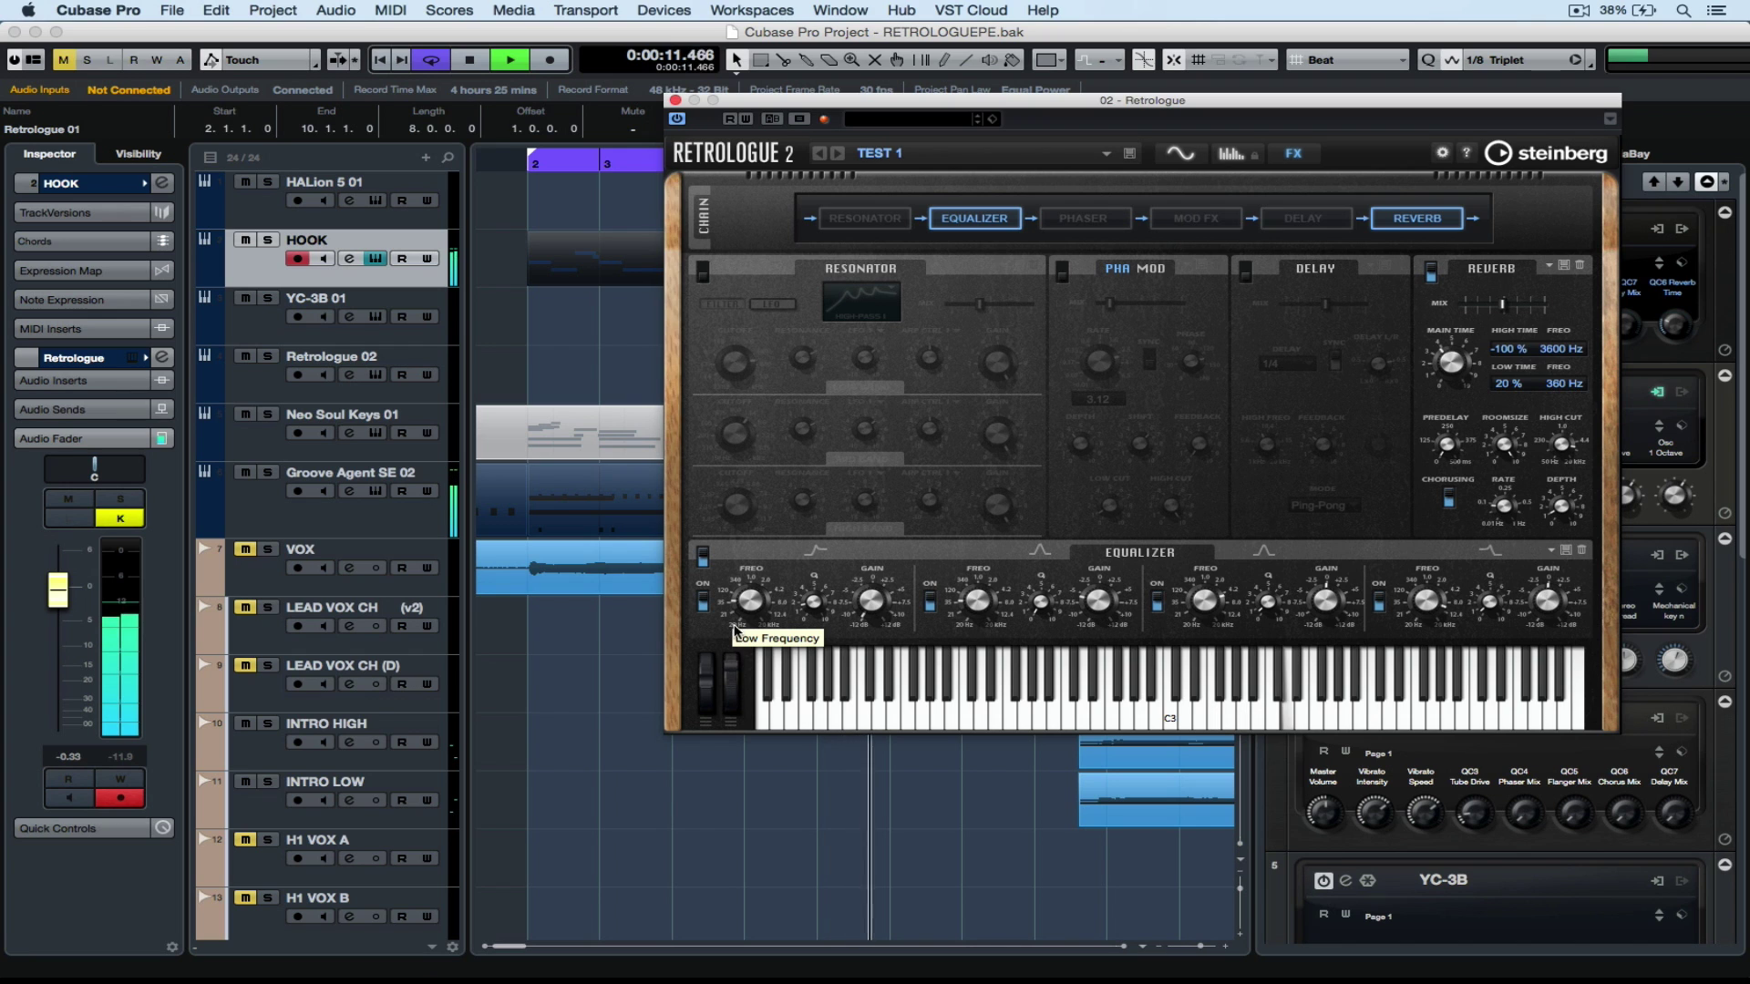
pyautogui.press('space')
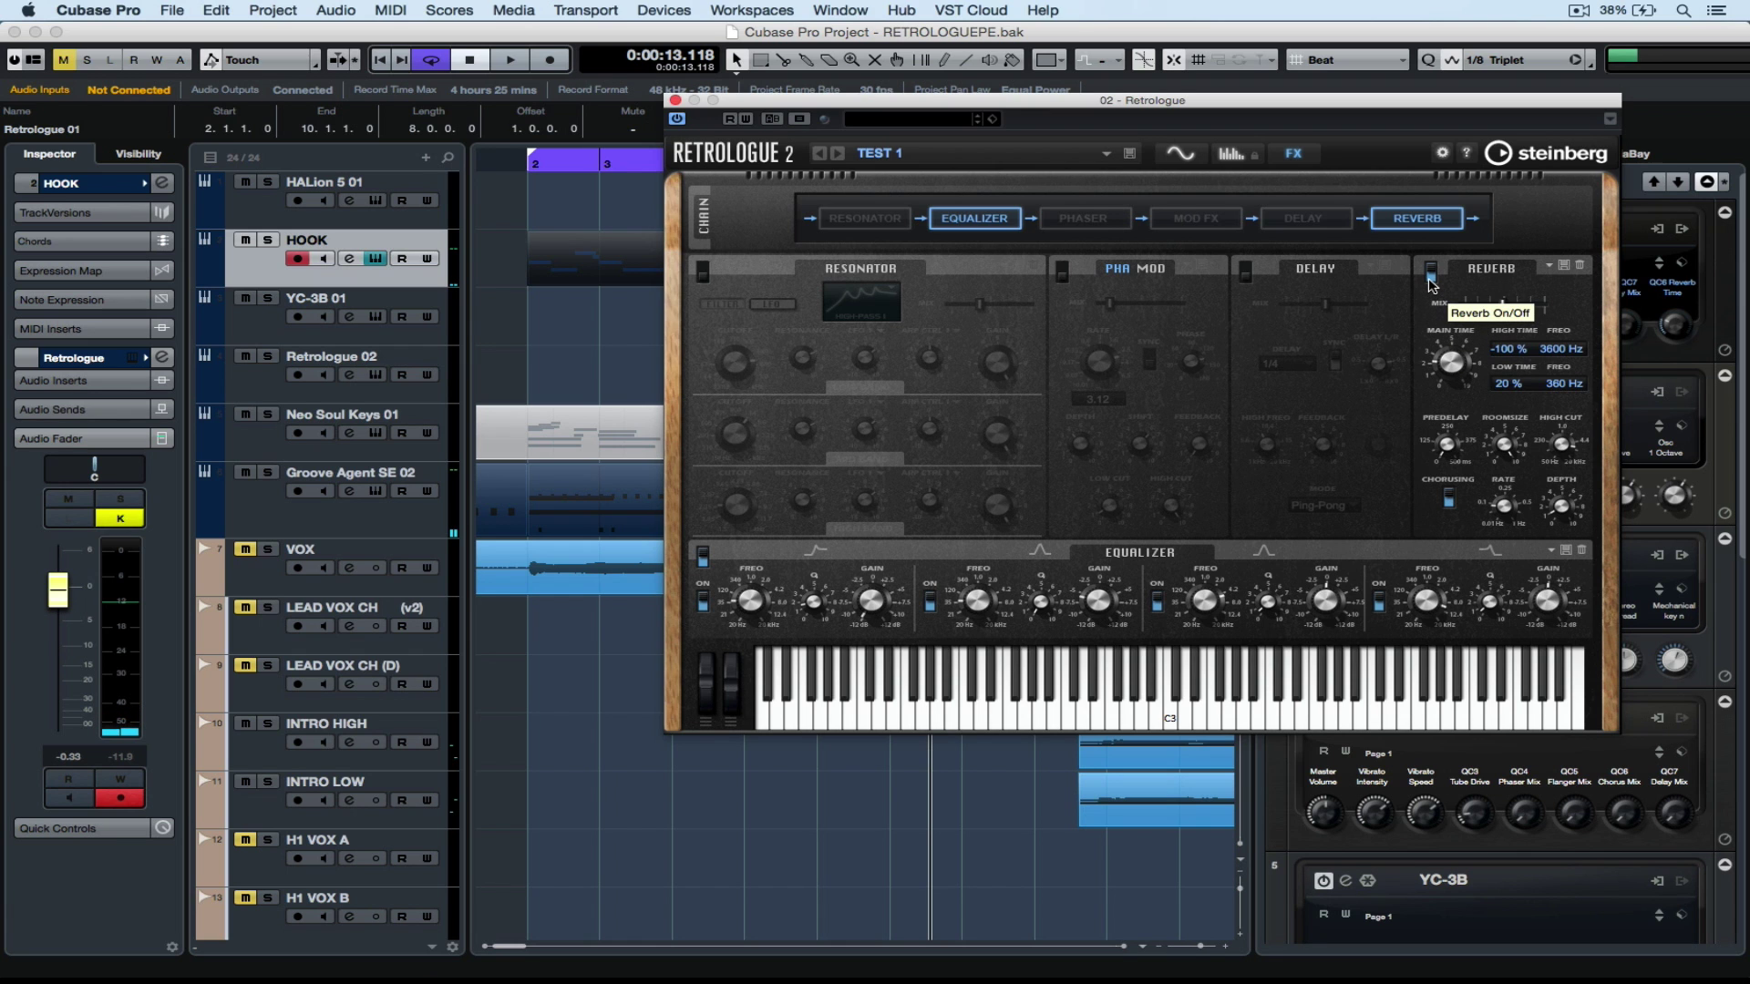
pyautogui.click(1180, 156)
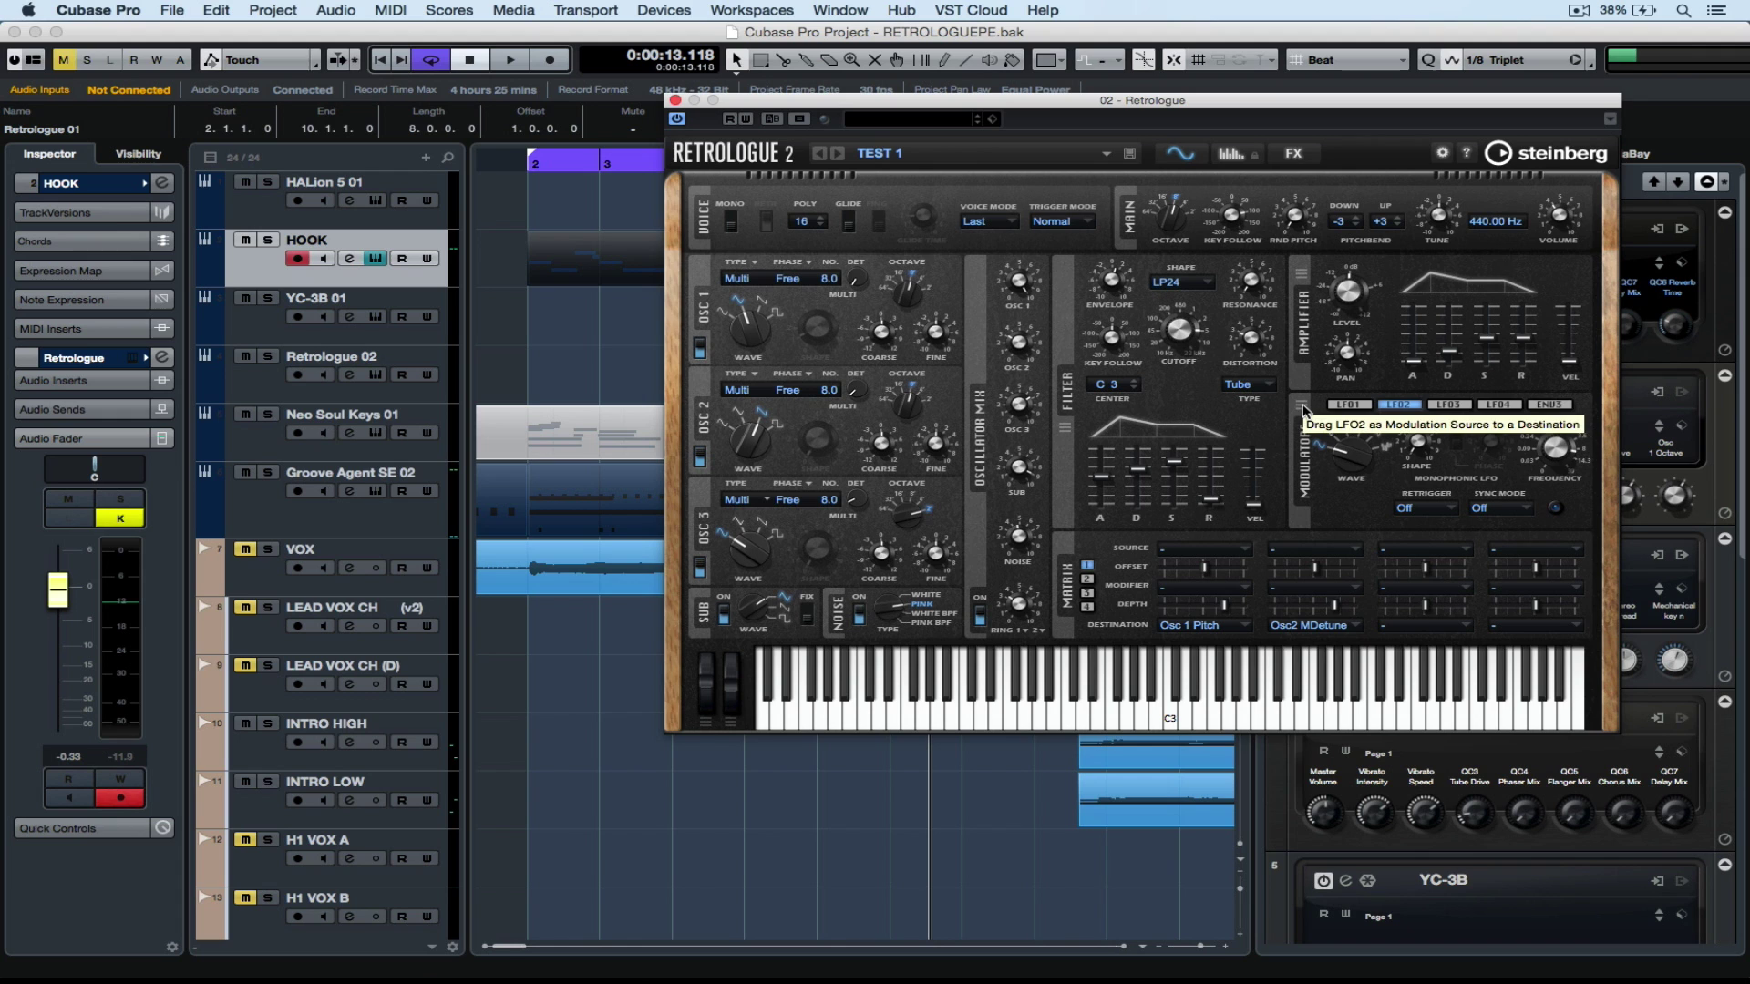
# - Route LFO 2 to the filter Cutoff, replay from bar 2, and set LFO 2 frequency to 0.93 Hz
pyautogui.moveTo(1305, 411); pyautogui.dragTo(1192, 344)
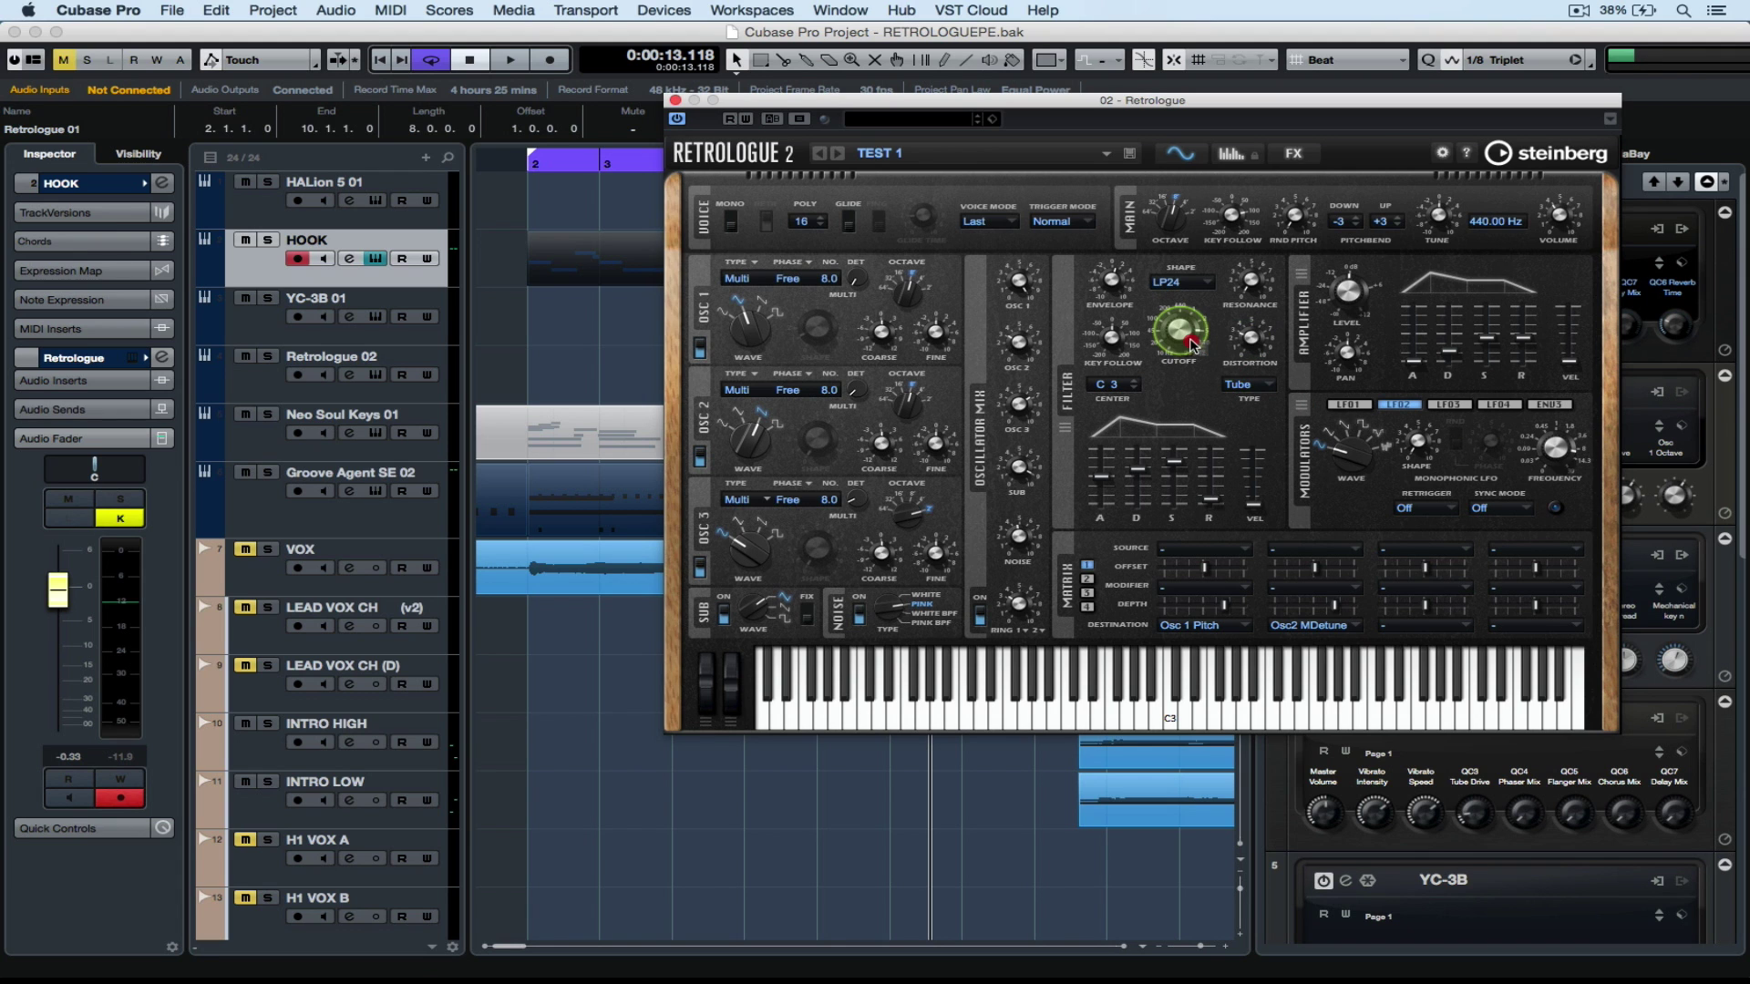
pyautogui.press('space')
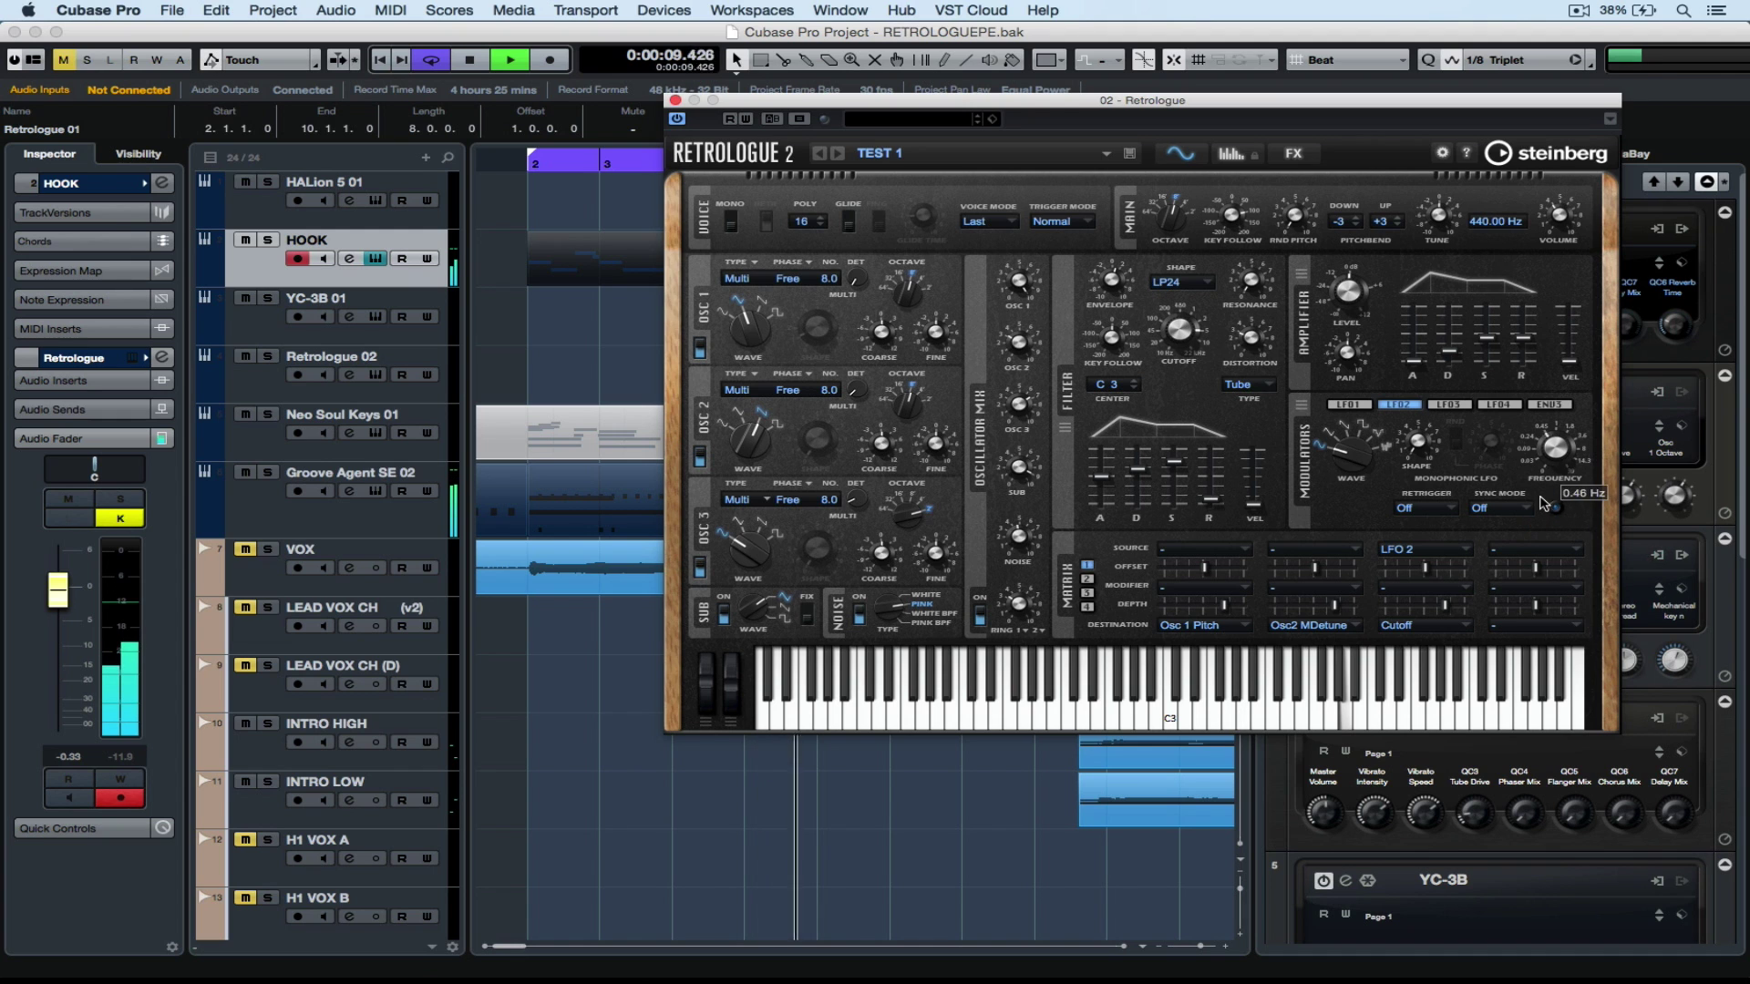
pyautogui.moveTo(1555, 450); pyautogui.dragTo(1556, 446)
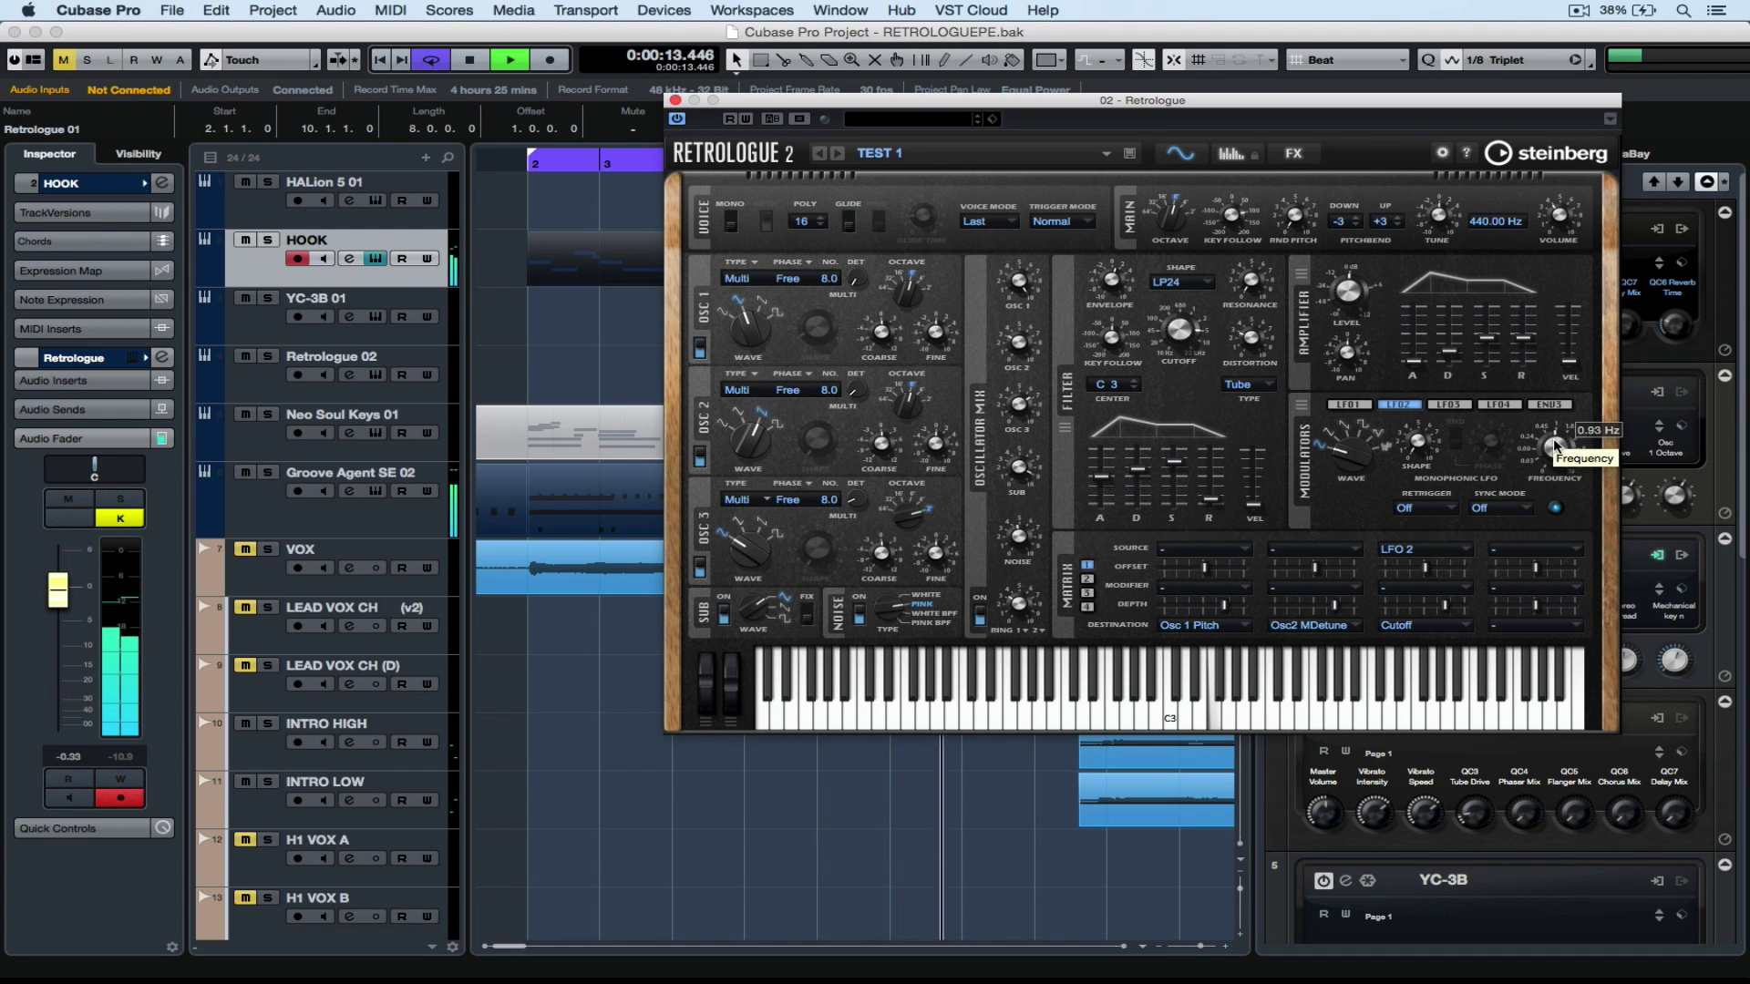
# - Let the mod wheel control LFO 2 Frequency and sweep the wheel during playback
pyautogui.press('space')
pyautogui.rightClick(1555, 445)
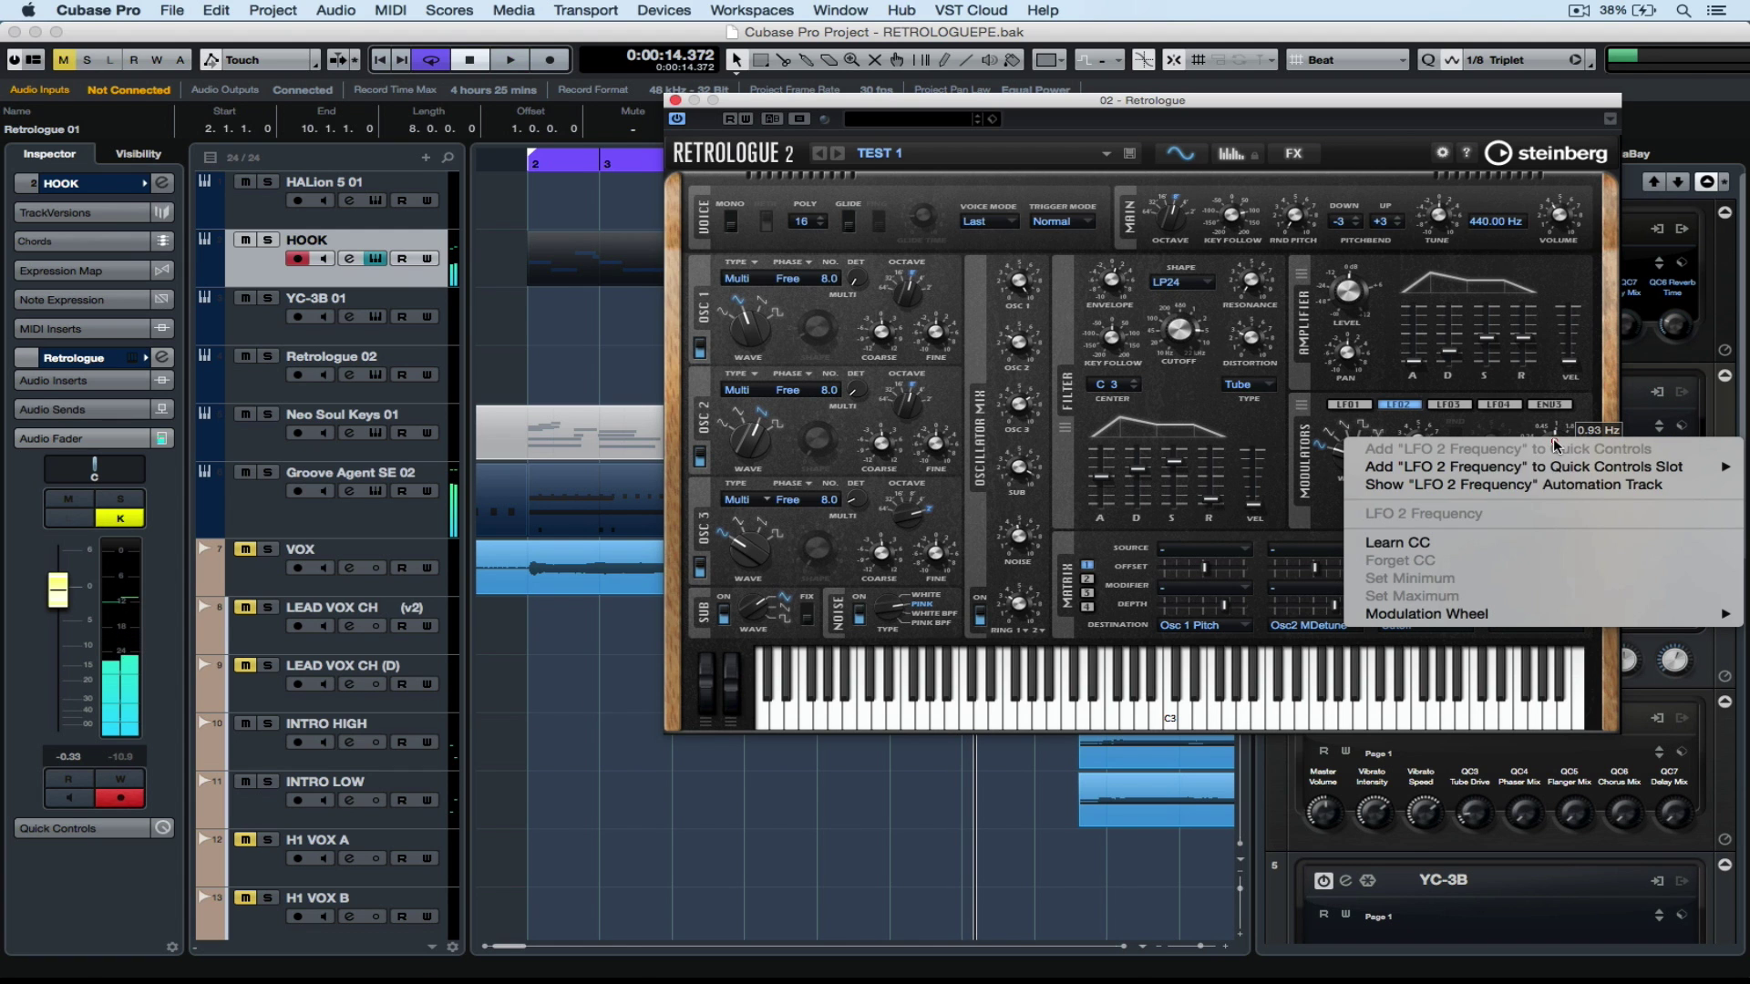
pyautogui.moveTo(1491, 619)
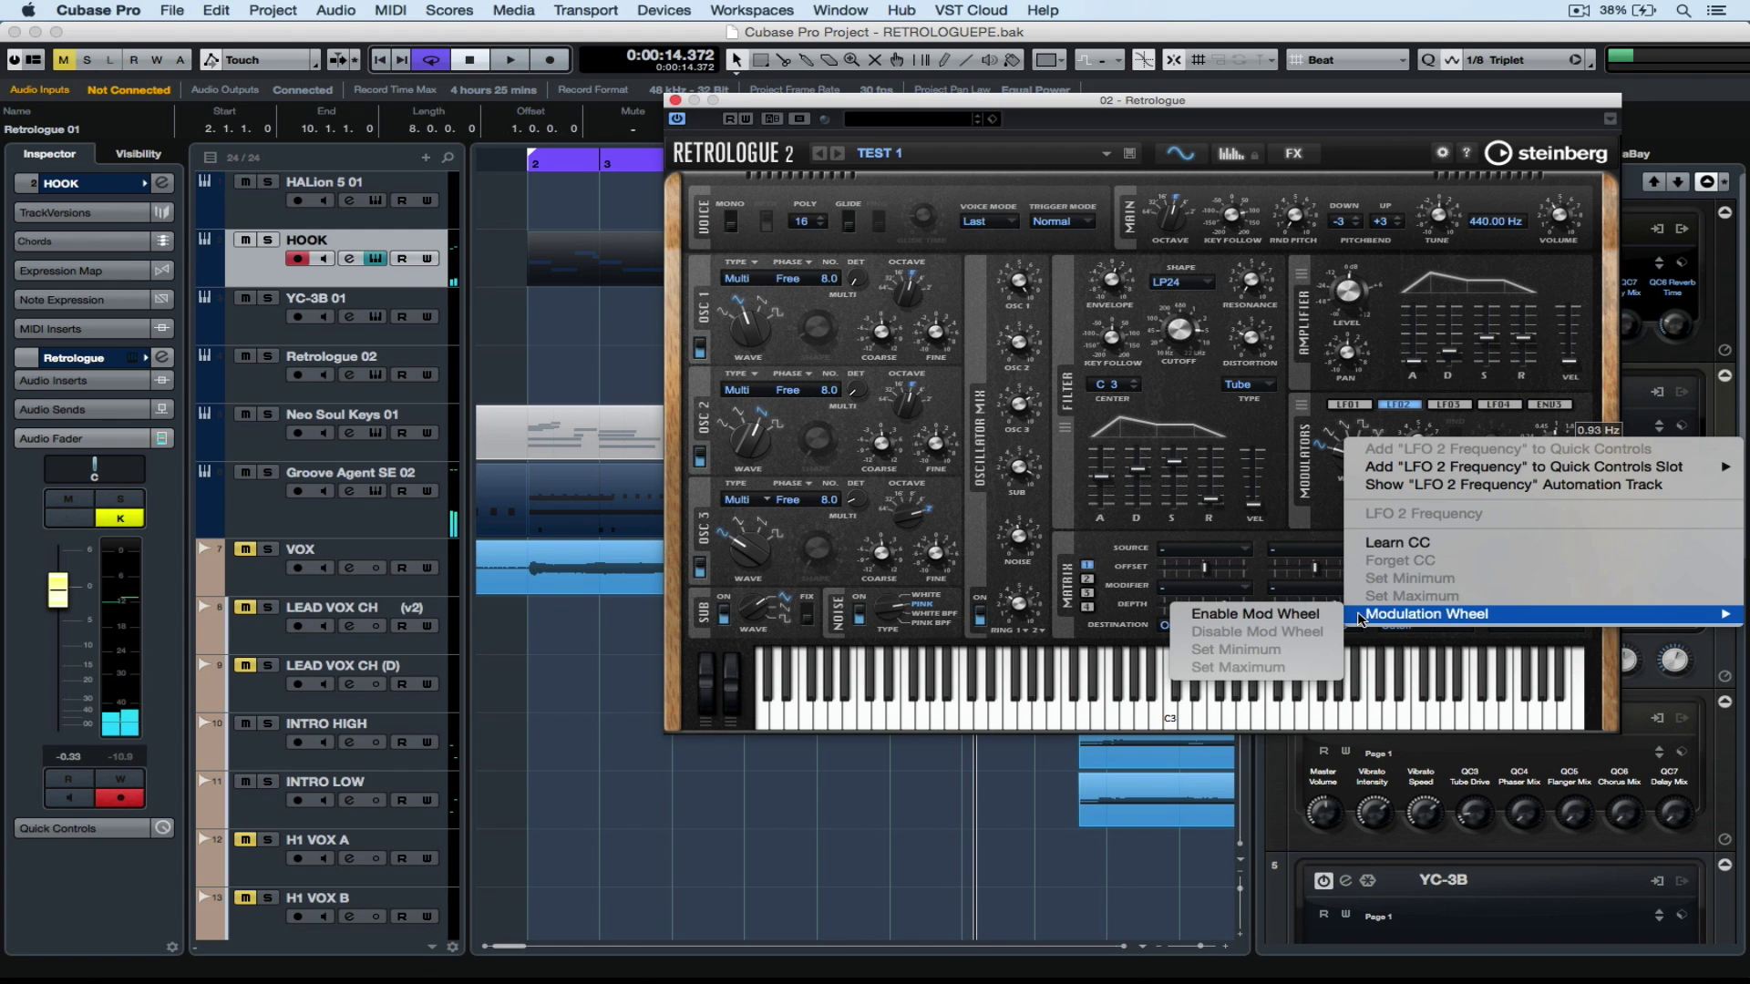
pyautogui.click(1321, 615)
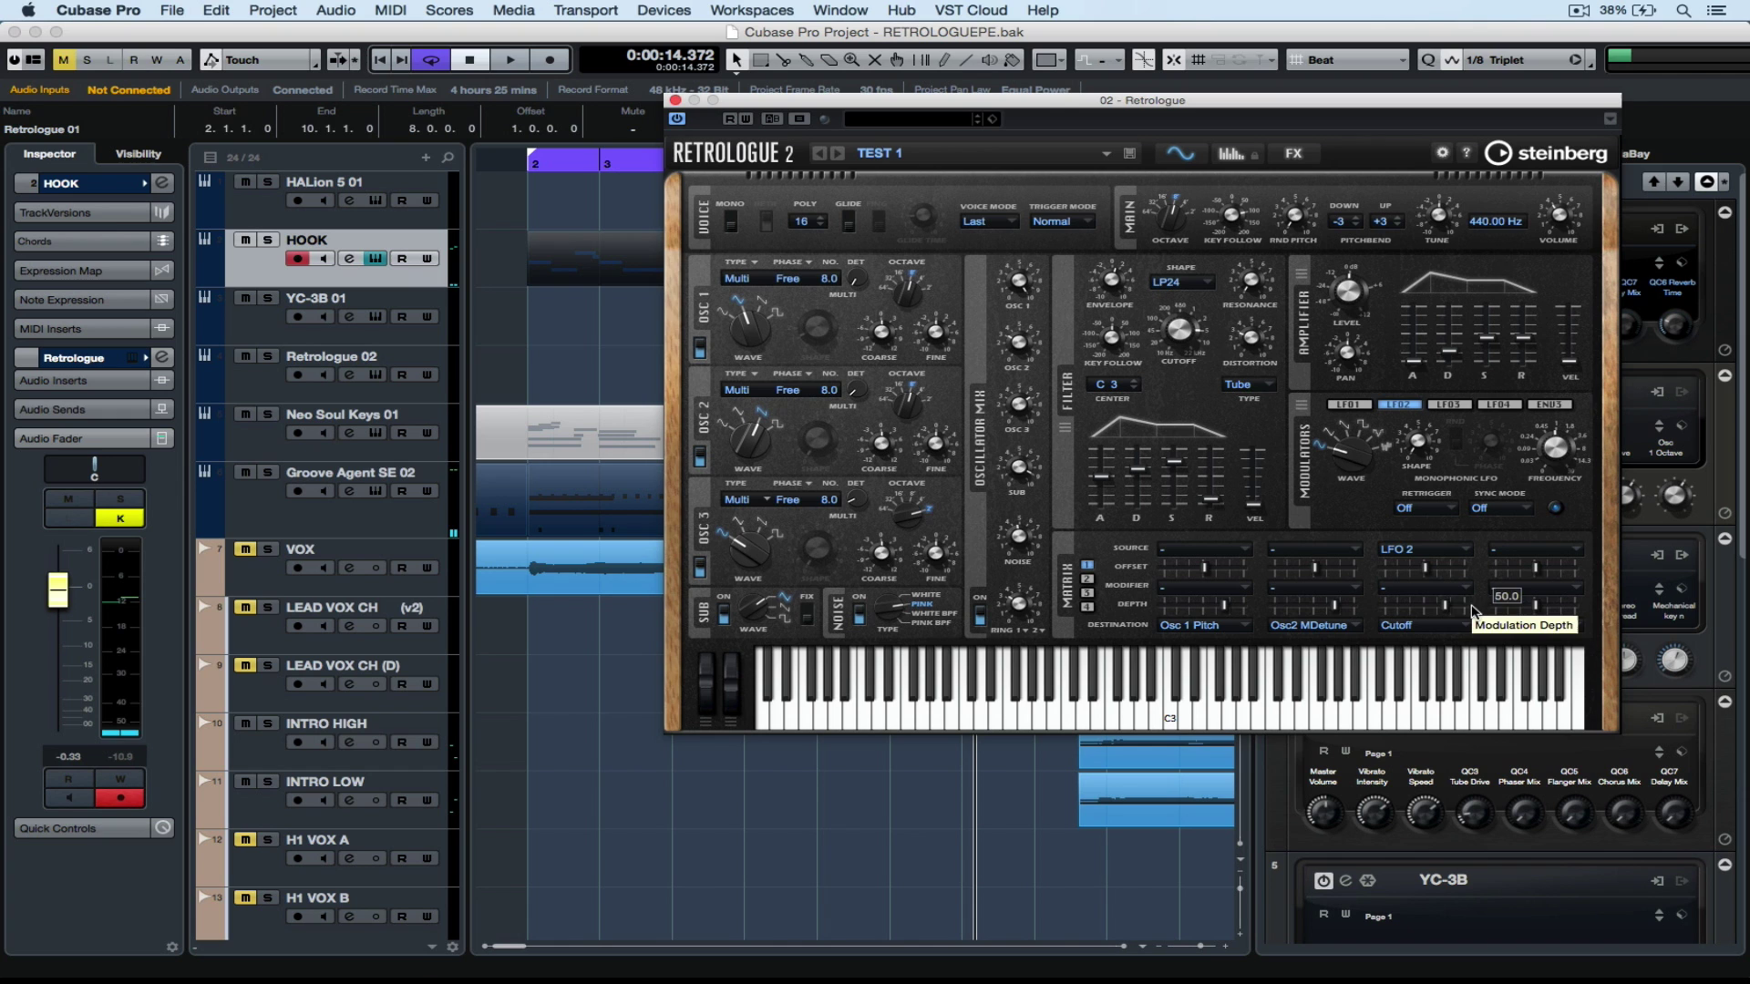
pyautogui.press('space')
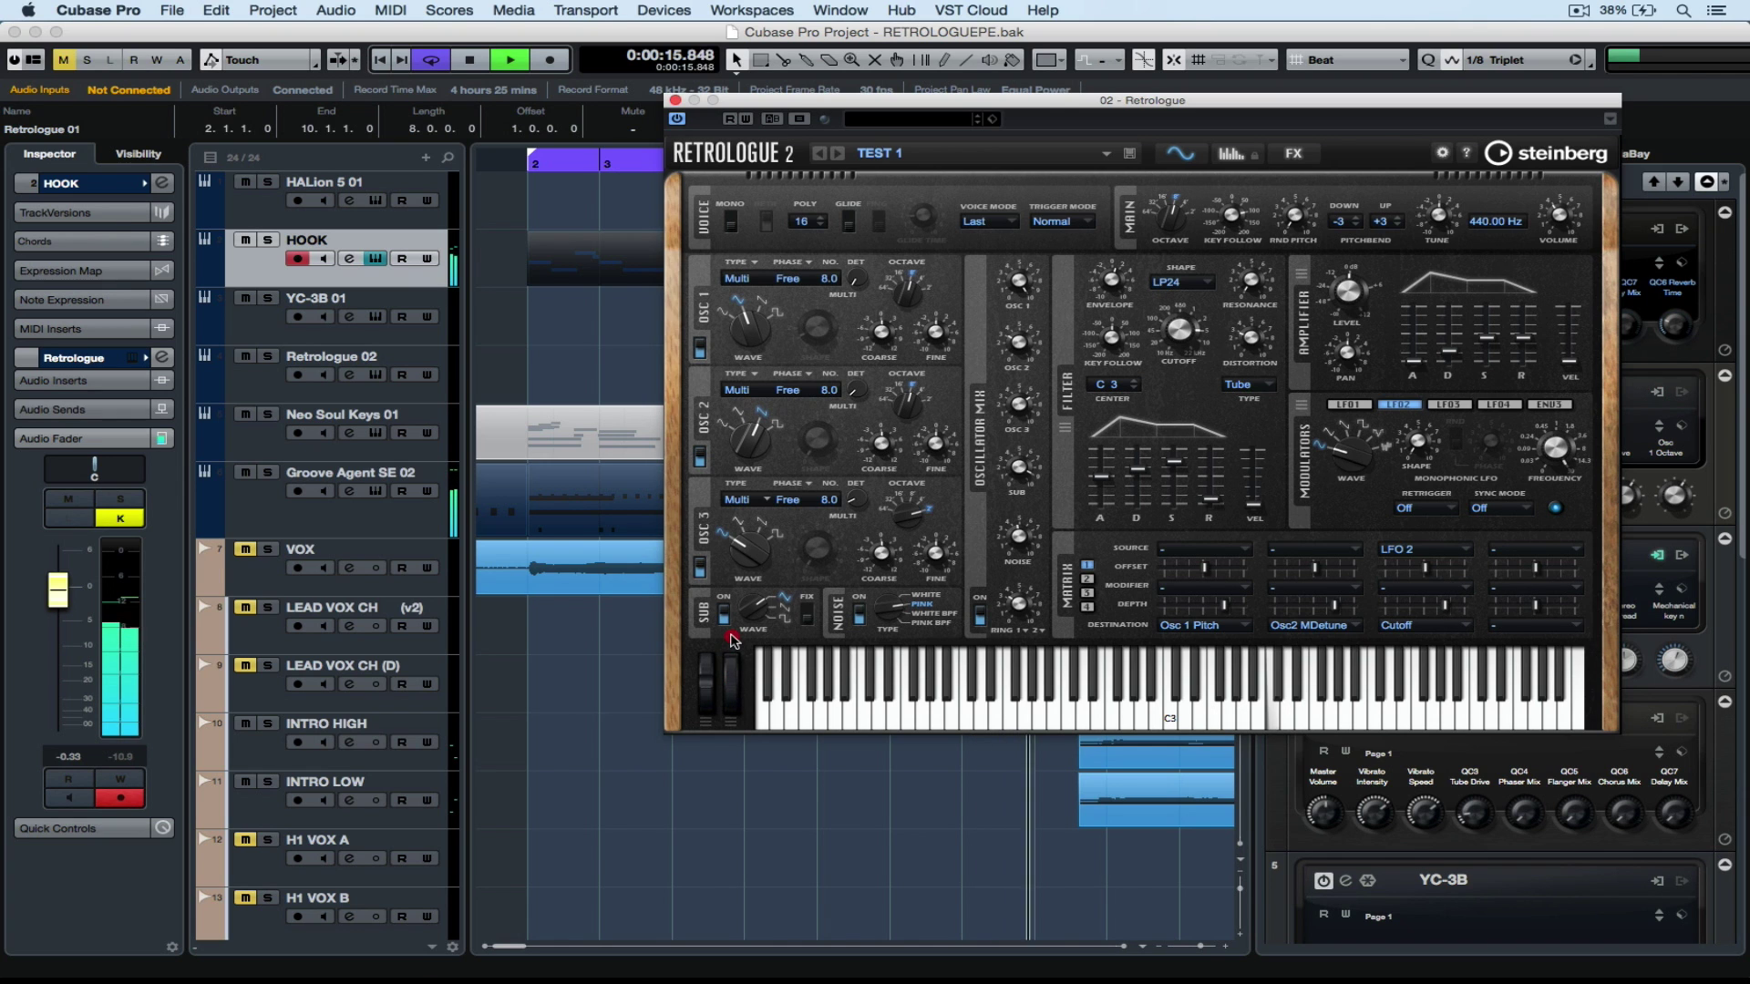
pyautogui.moveTo(730, 641); pyautogui.dragTo(735, 671)
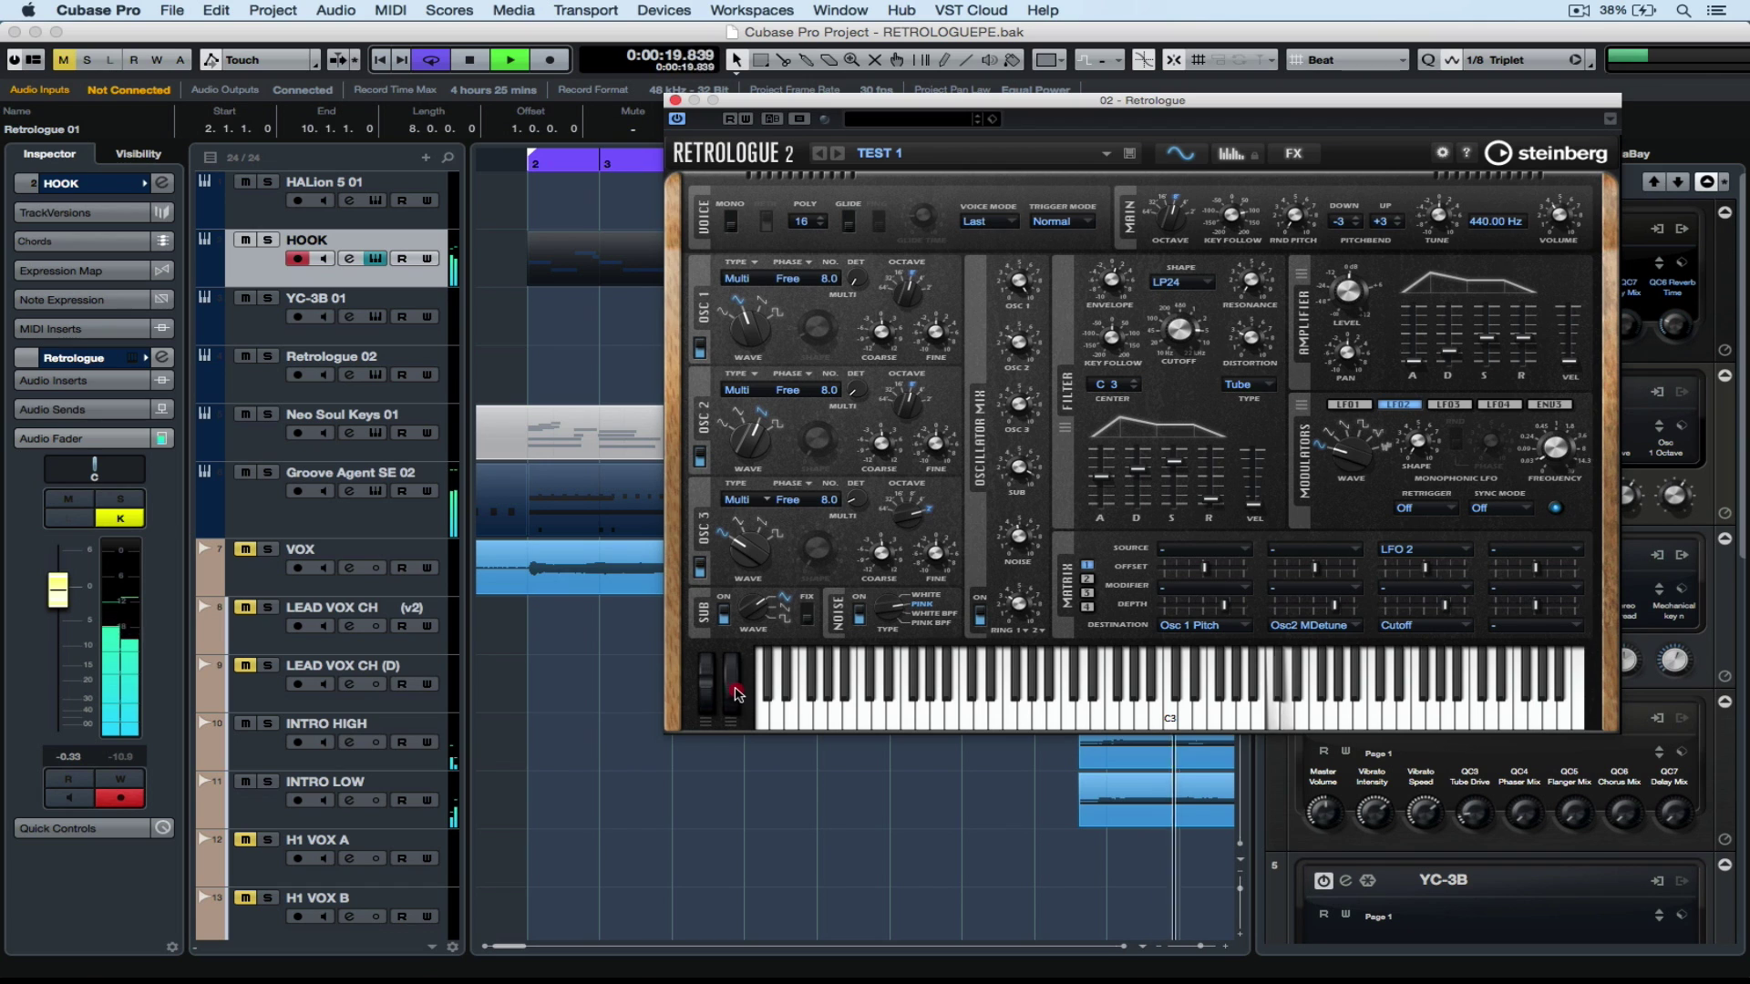
pyautogui.moveTo(736, 692); pyautogui.dragTo(735, 671)
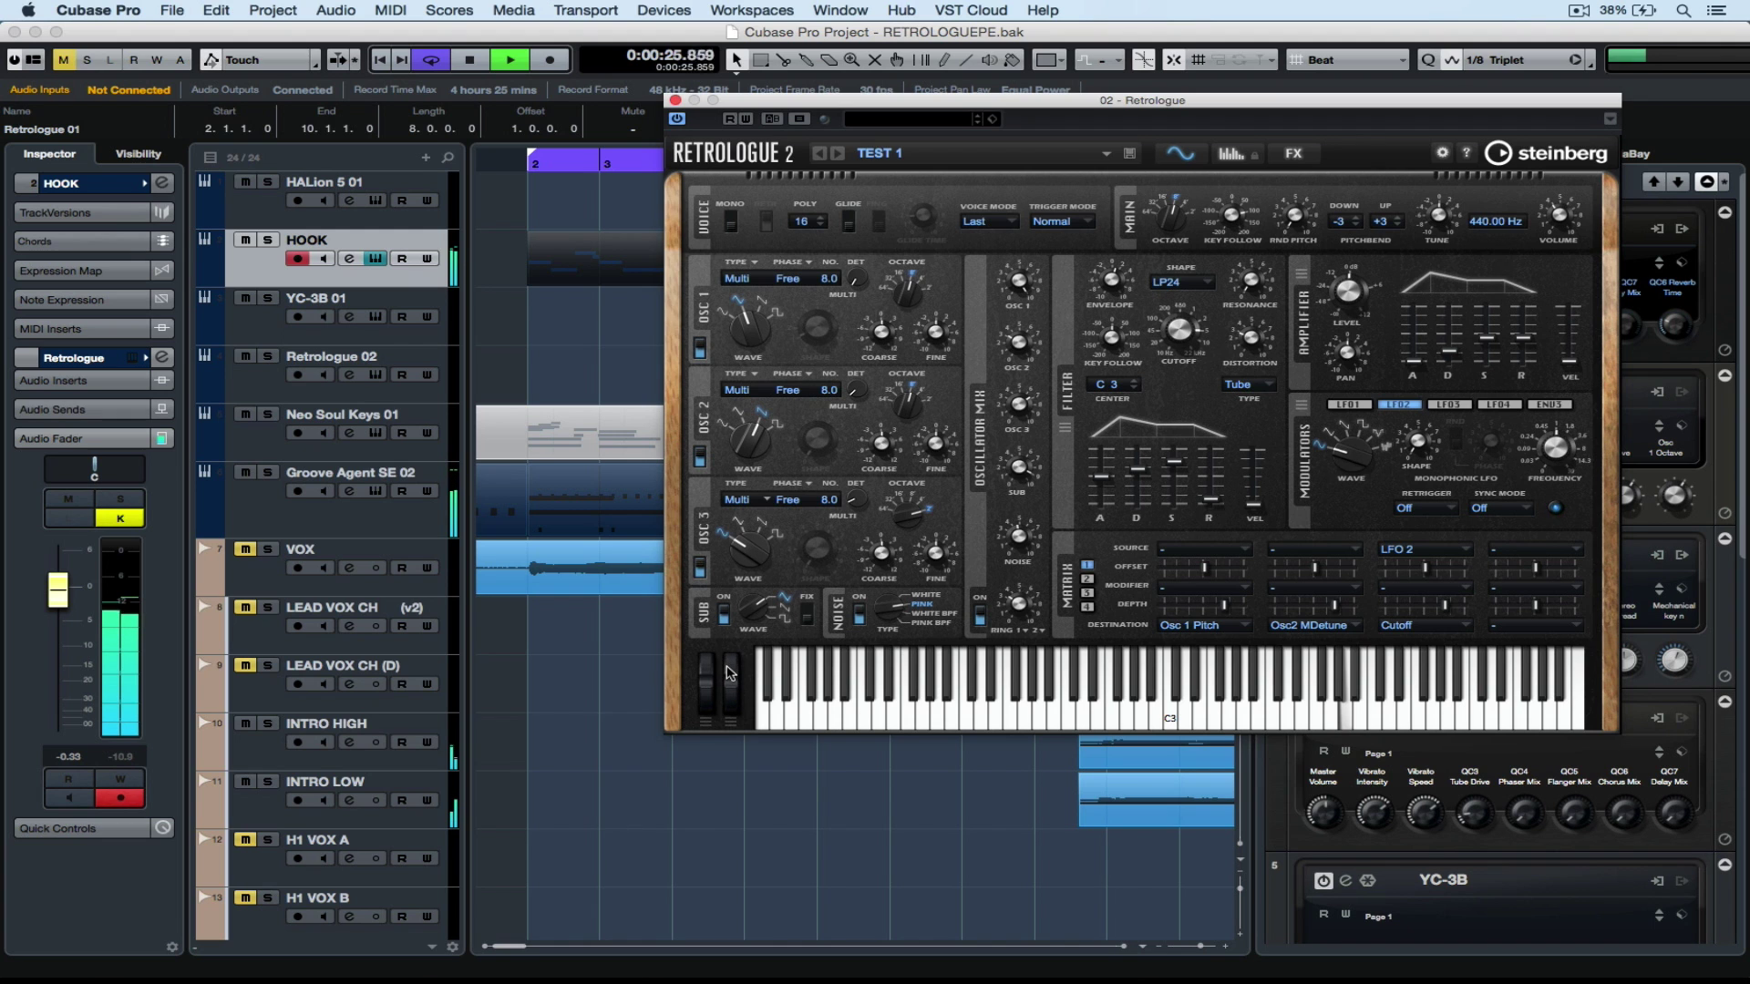
pyautogui.moveTo(729, 672); pyautogui.dragTo(730, 670)
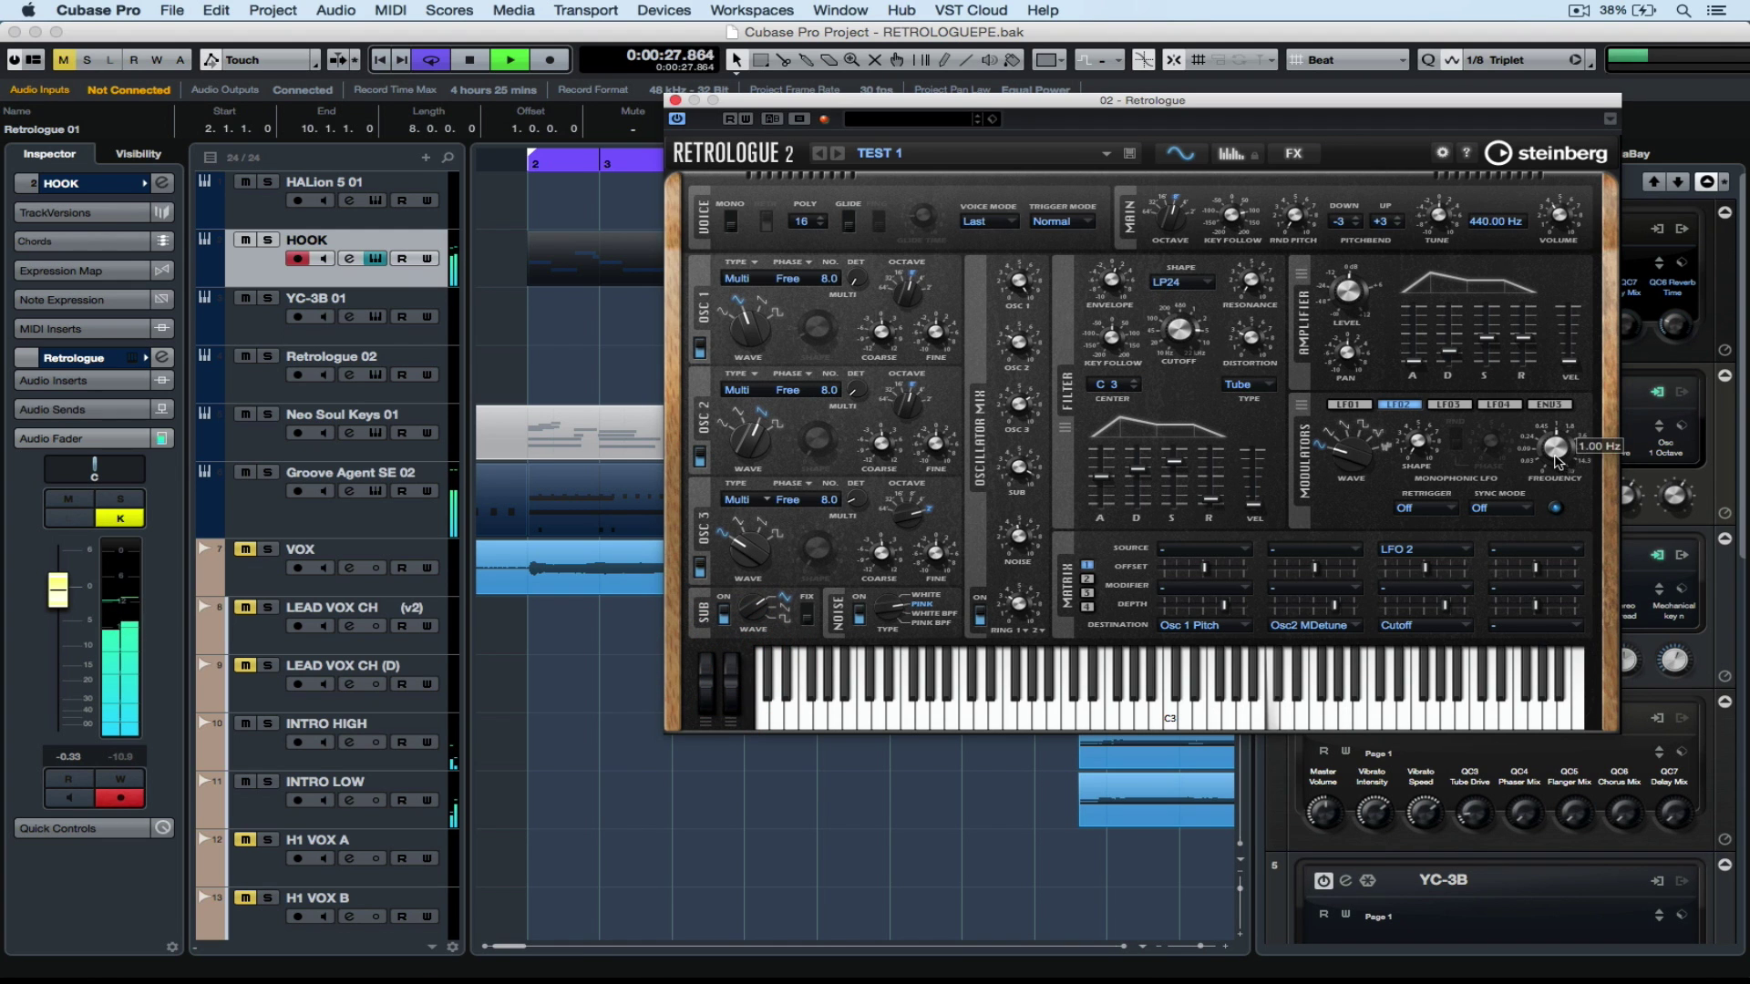
# - Store the current LFO 2 frequency as the mod wheel minimum and clear LFO 3 from matrix slot 4
pyautogui.rightClick(1554, 460)
pyautogui.moveTo(1458, 628)
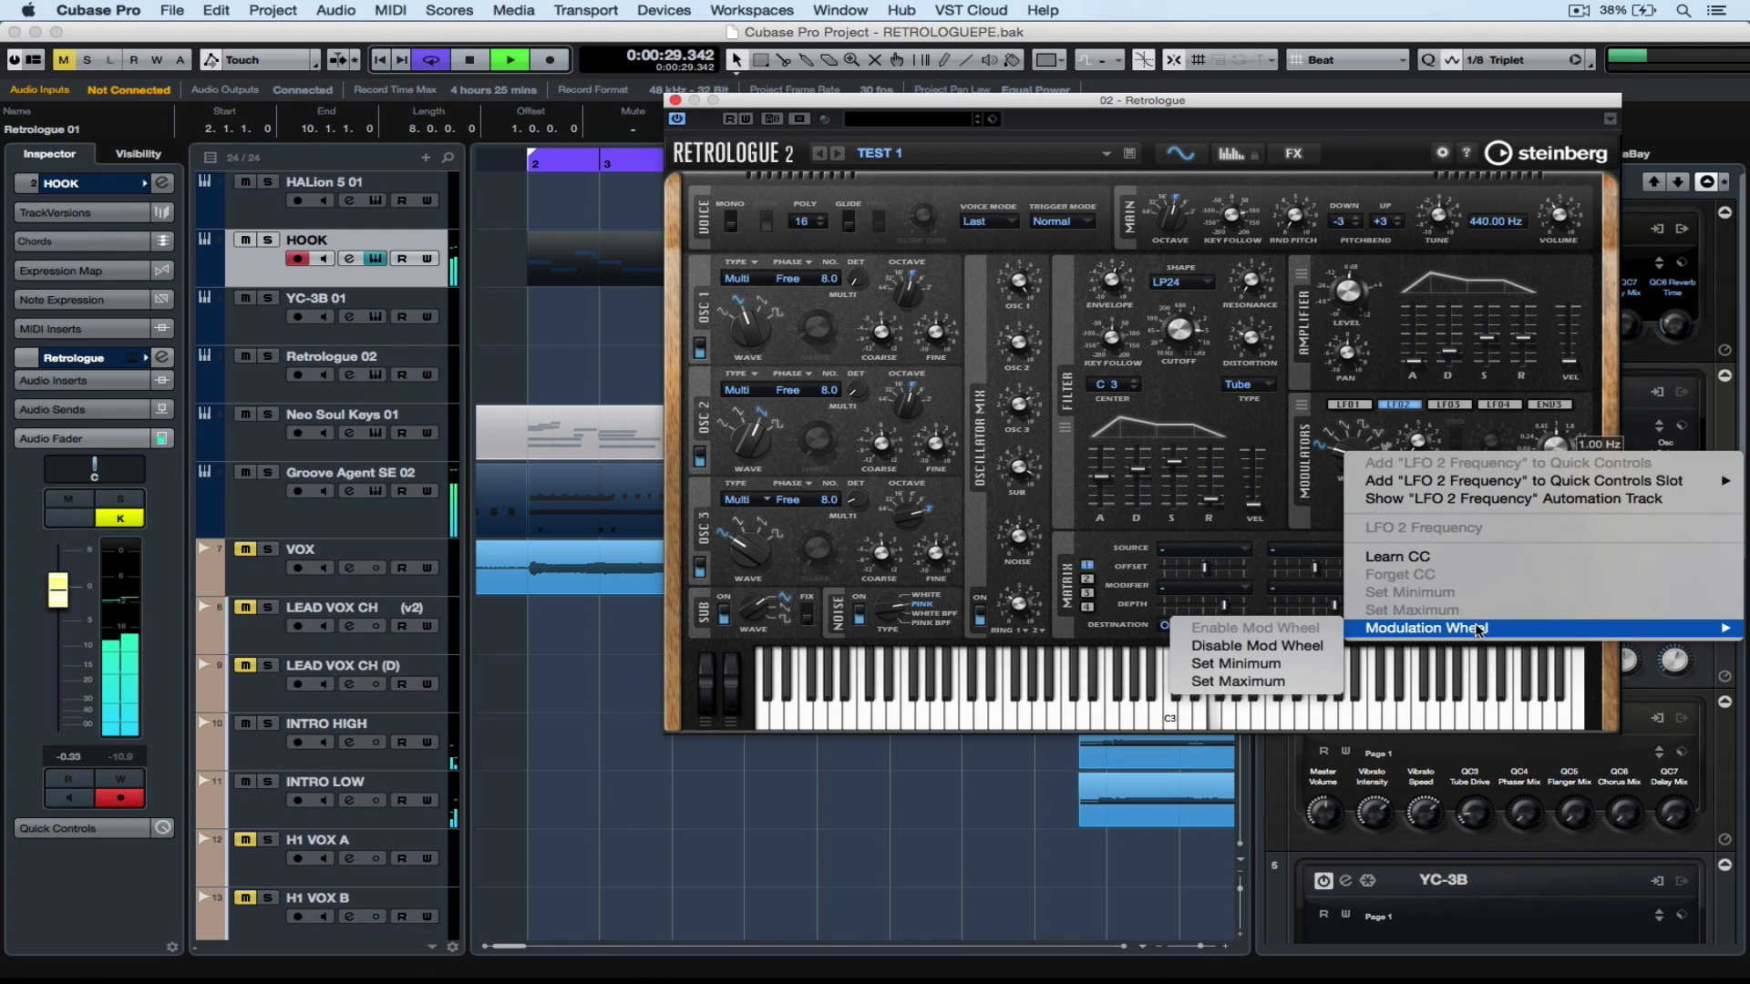
pyautogui.click(1328, 666)
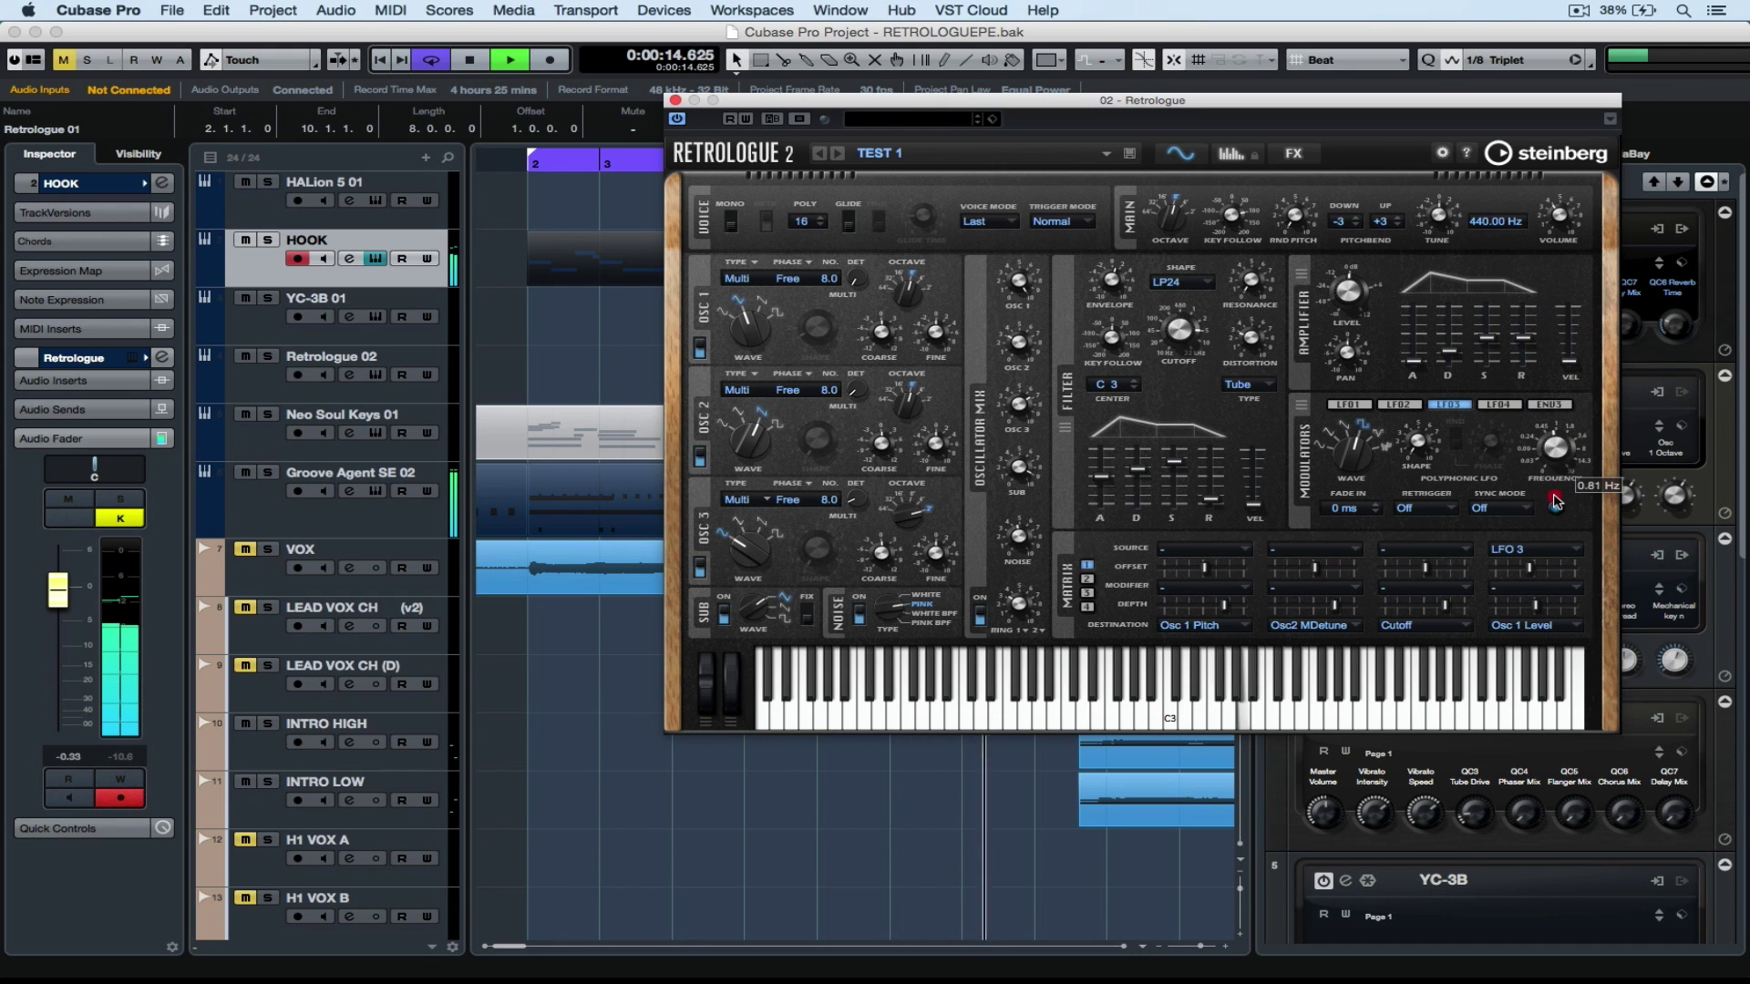
pyautogui.click(1522, 558)
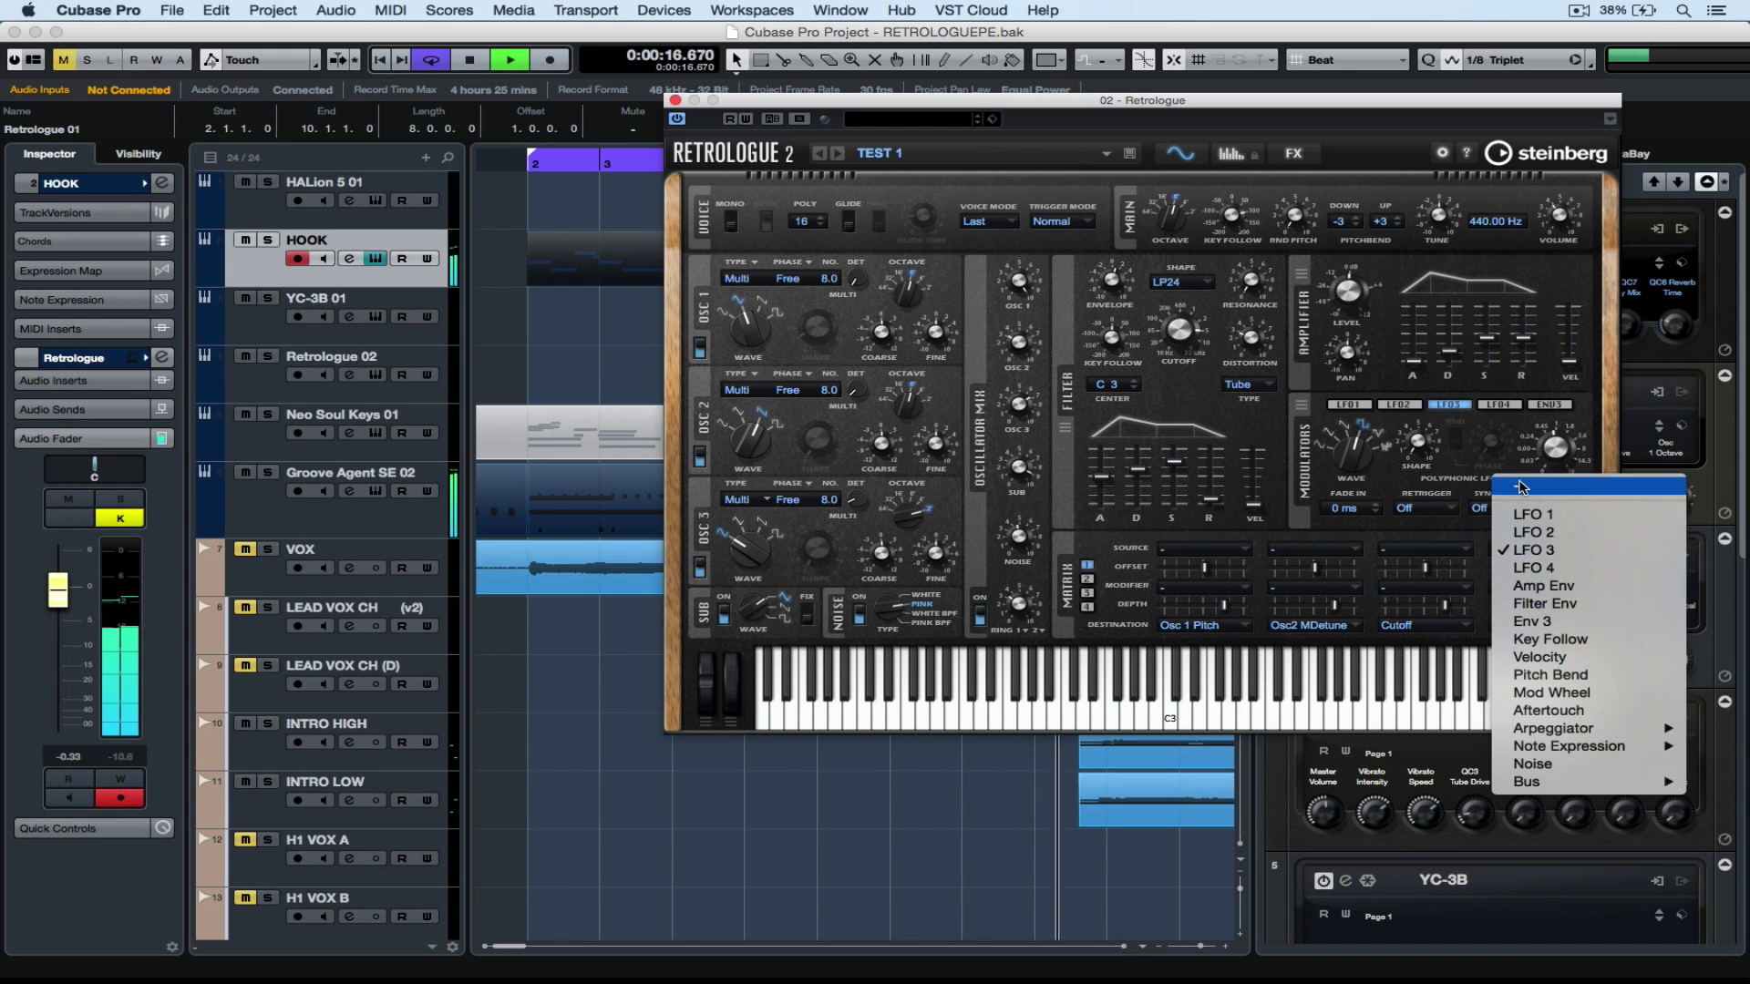
pyautogui.click(1519, 485)
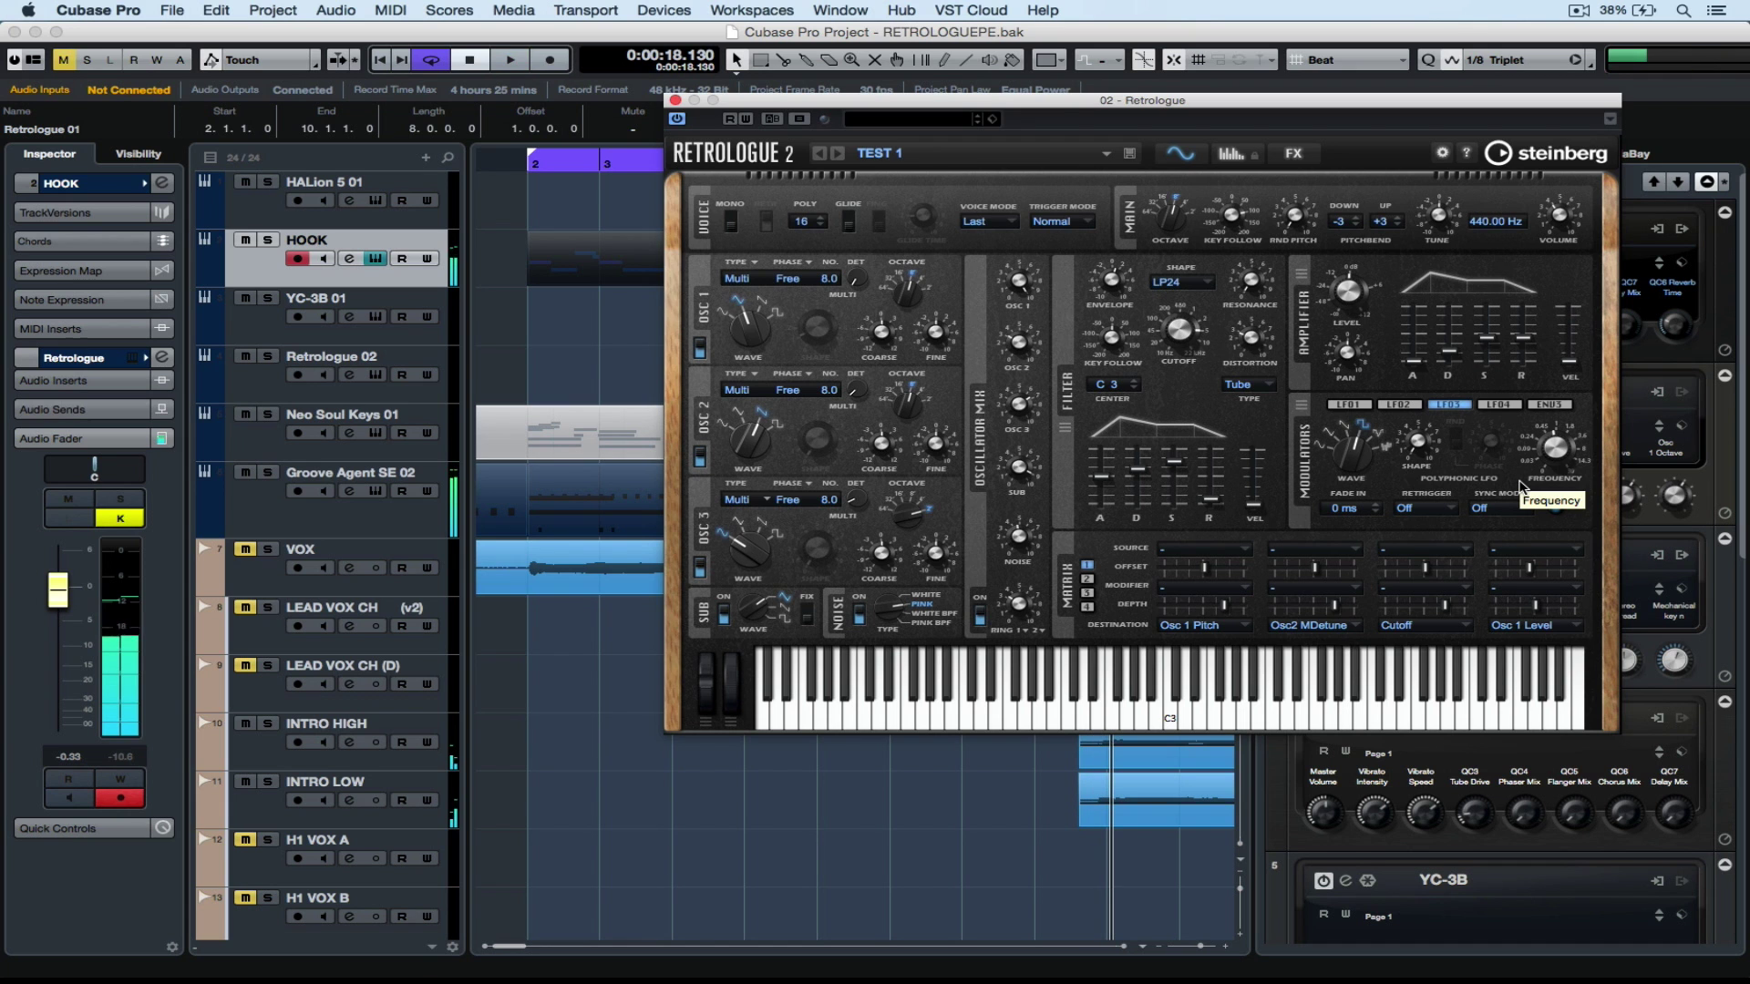
# - Open Retrologue 01 in the Key Editor with note expression shown, Tuning selected, and the A4 note's editor open
pyautogui.doubleClick(566, 250)
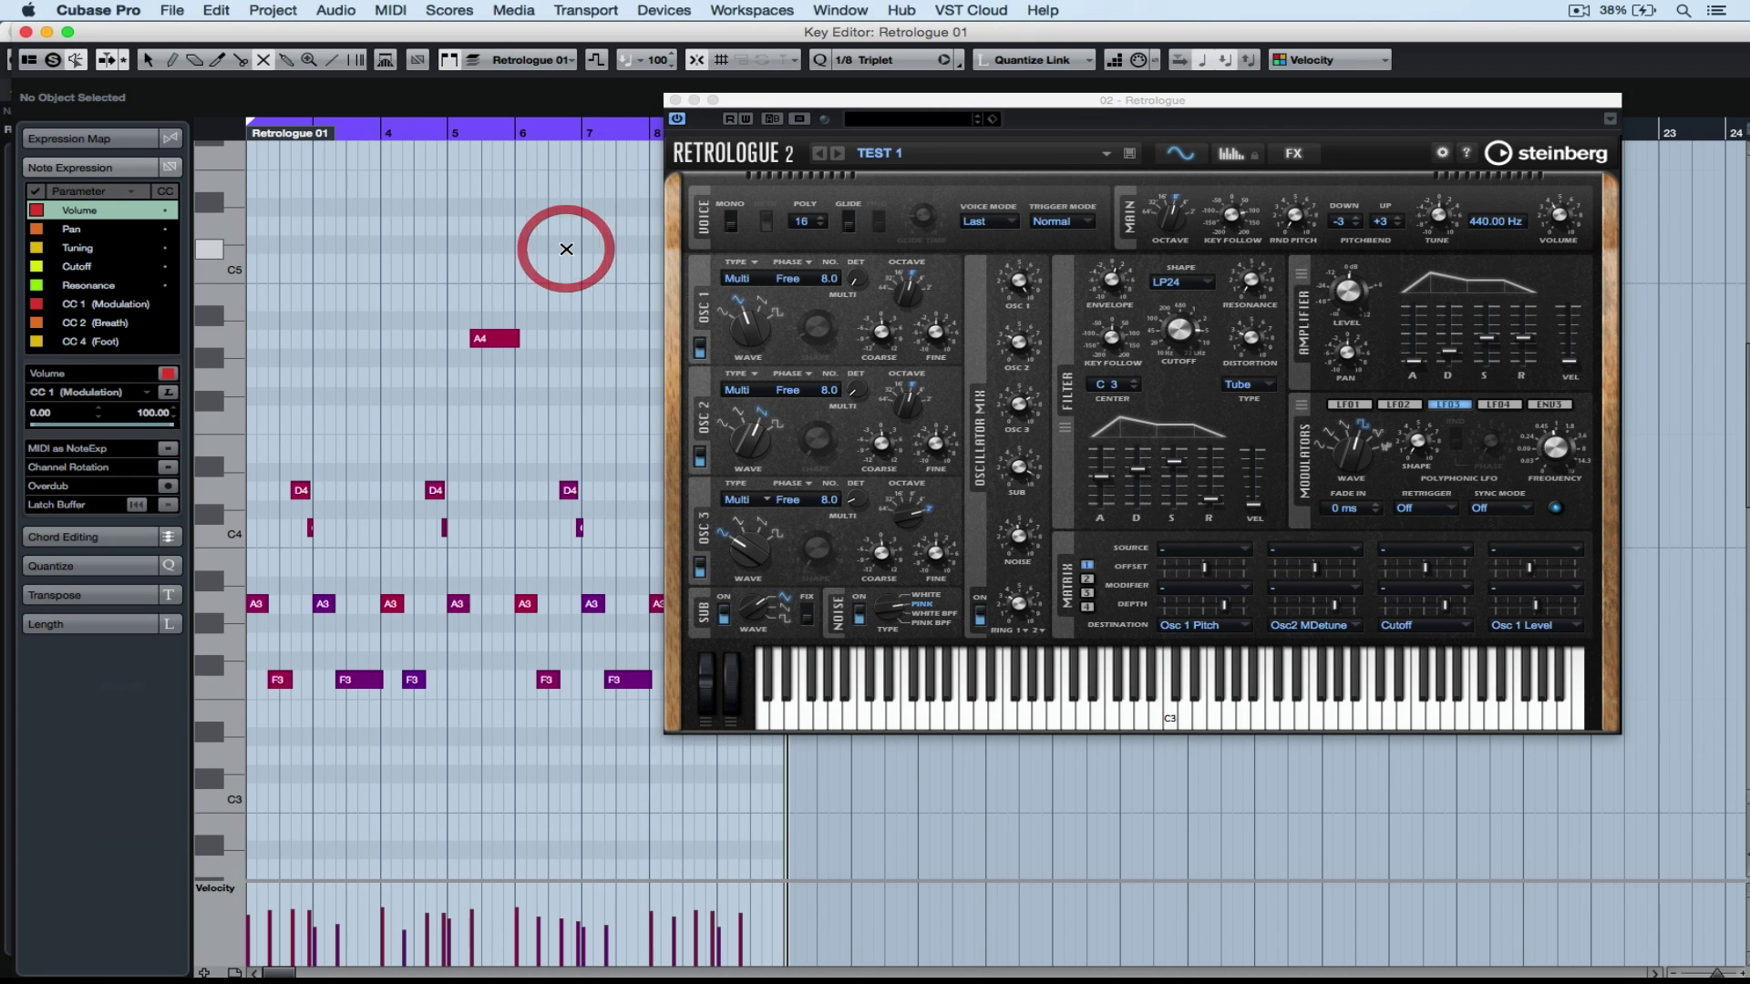
pyautogui.moveTo(746, 104); pyautogui.dragTo(852, 109)
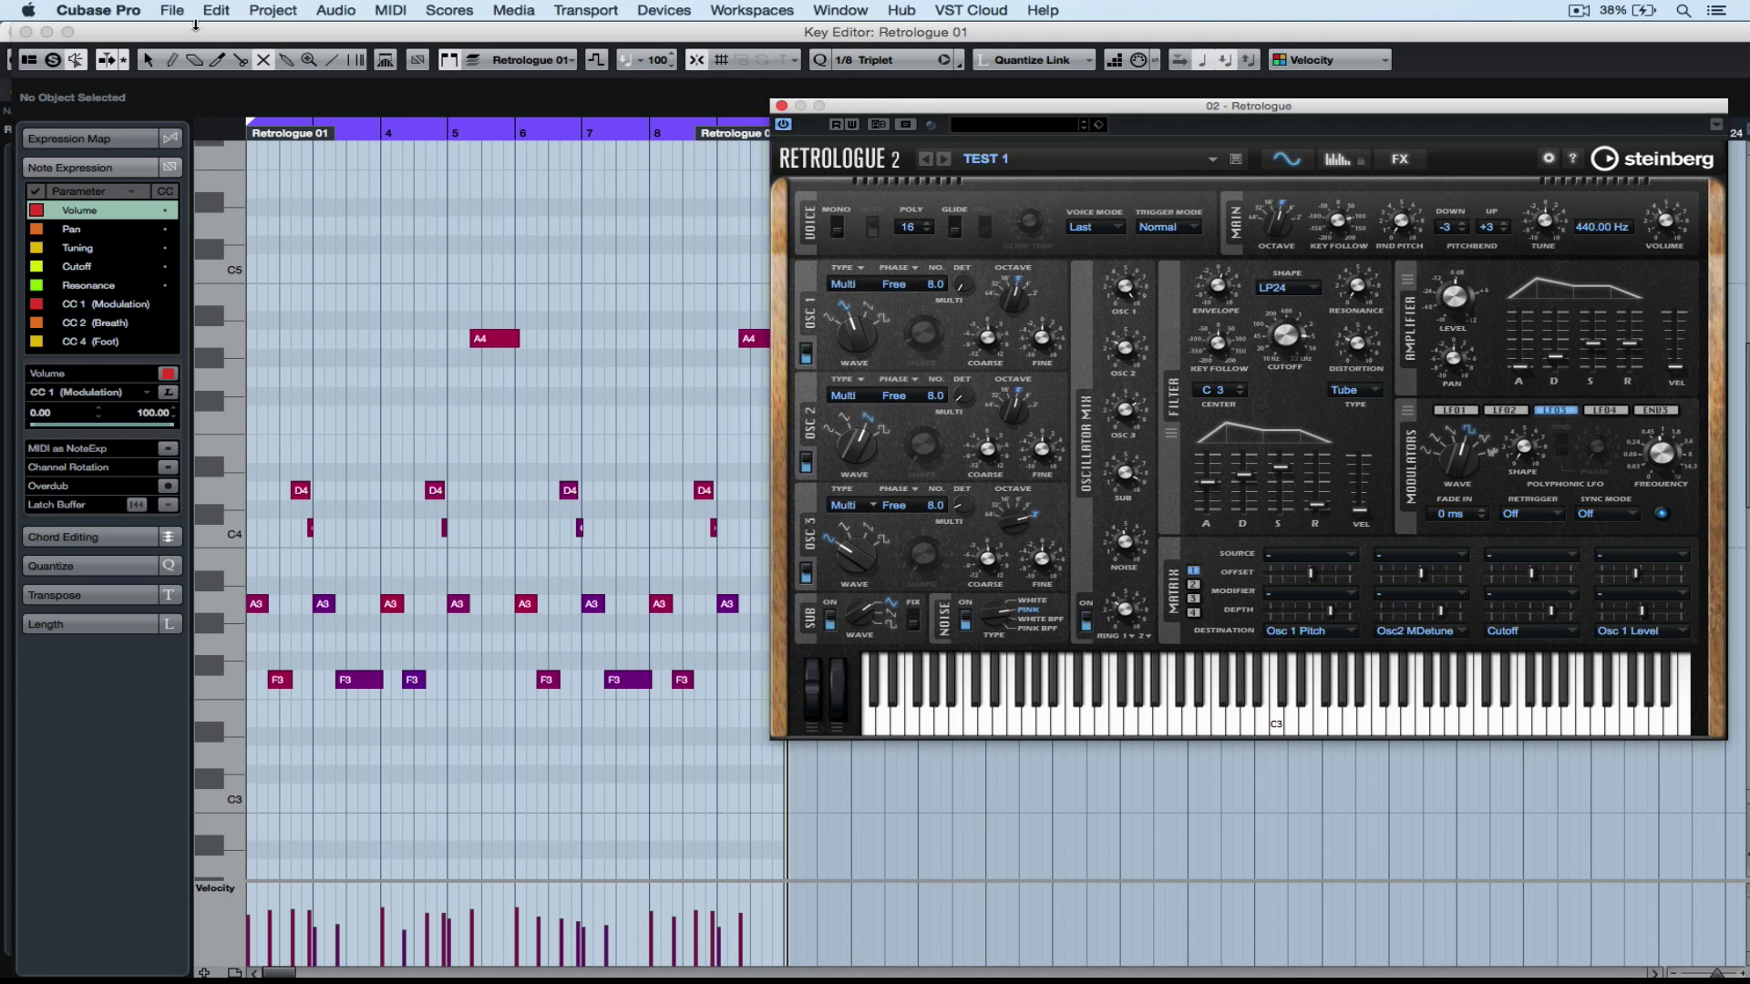
pyautogui.click(147, 62)
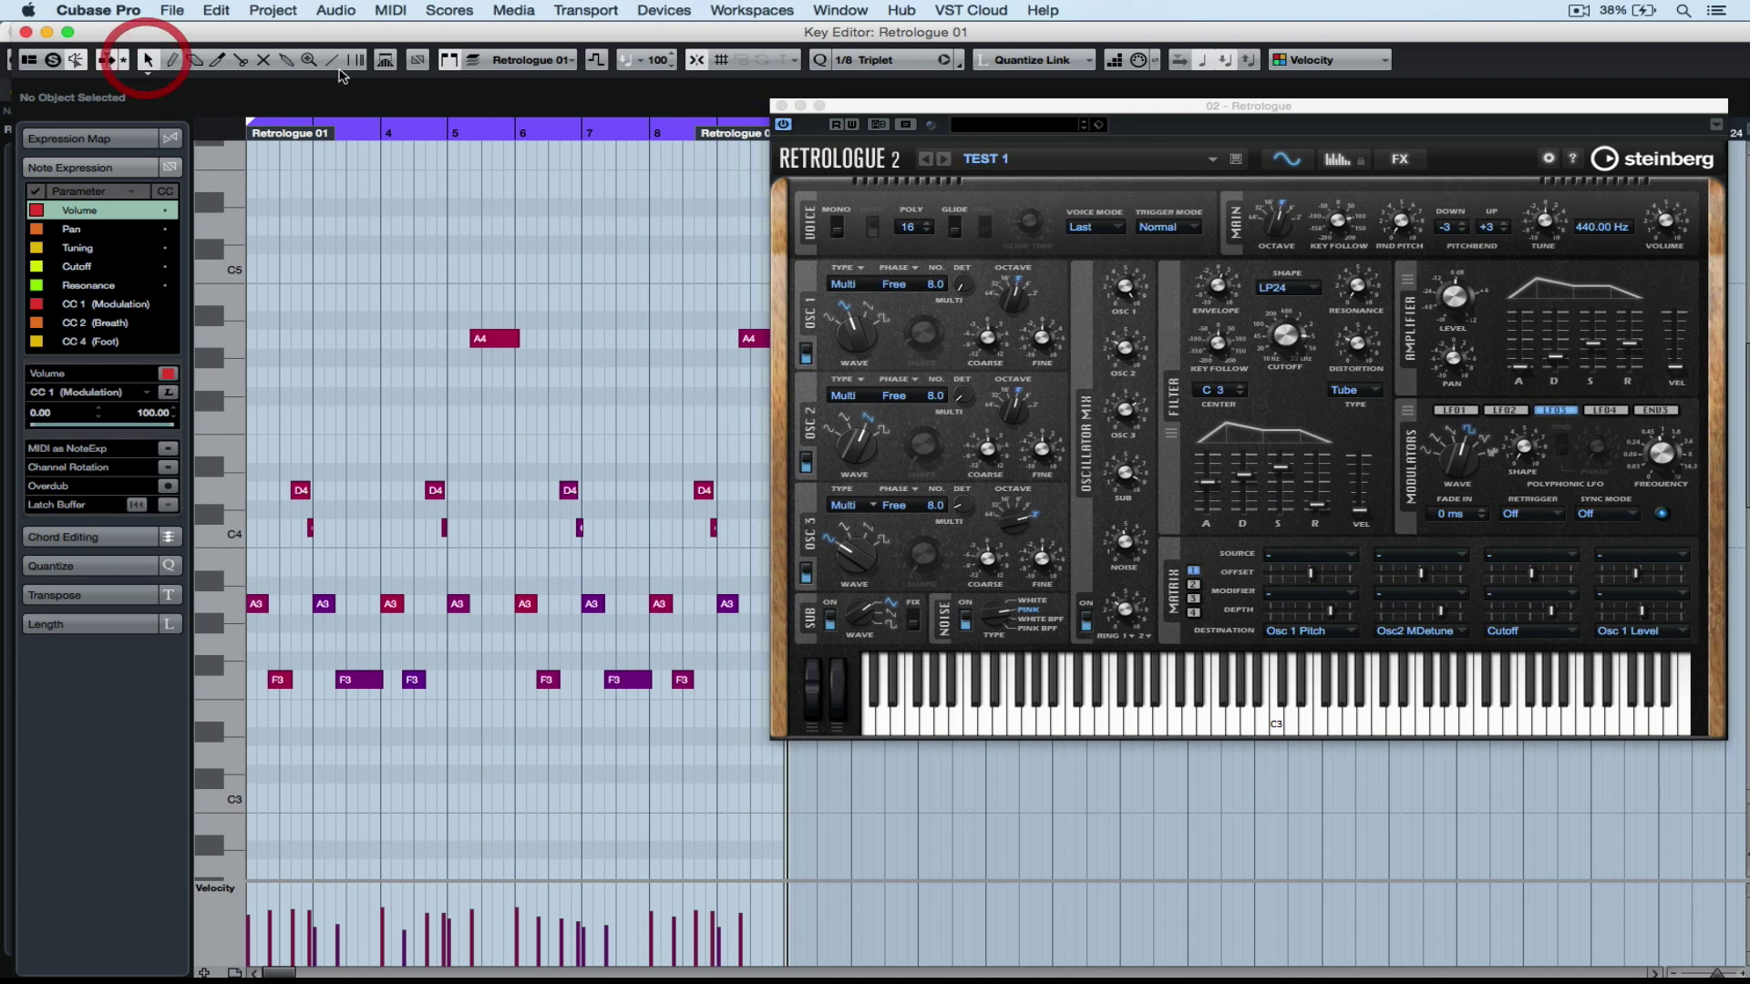
pyautogui.click(416, 61)
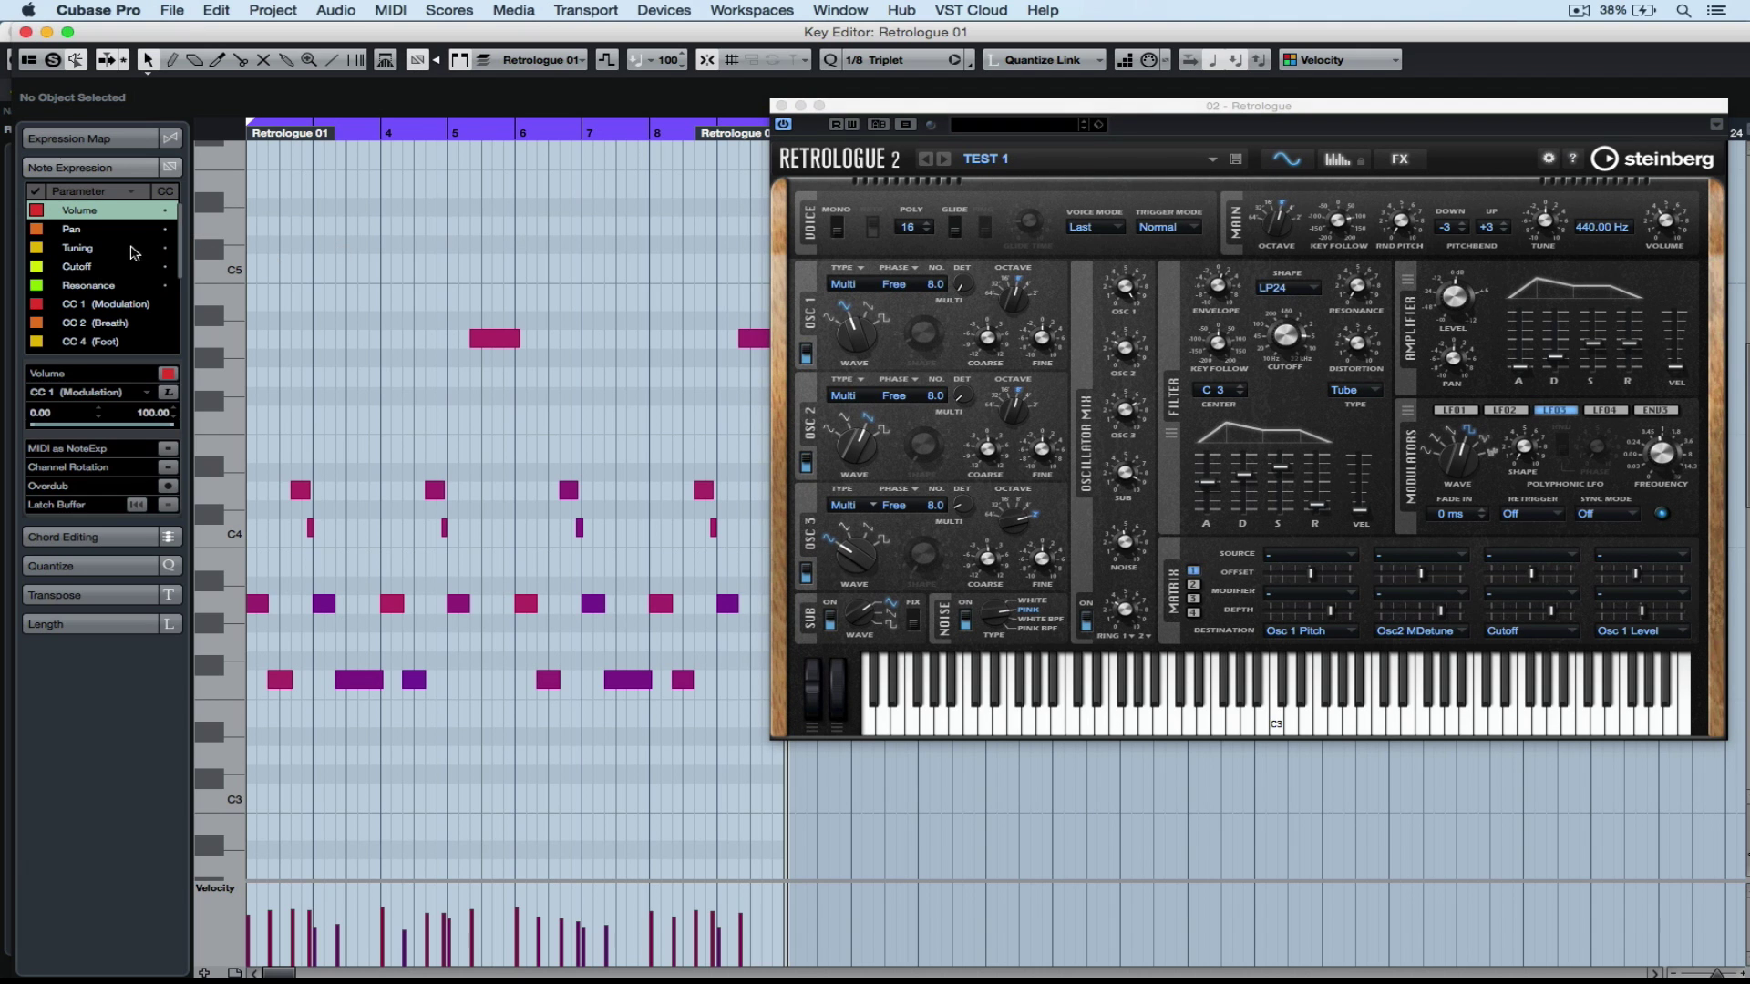
pyautogui.click(103, 249)
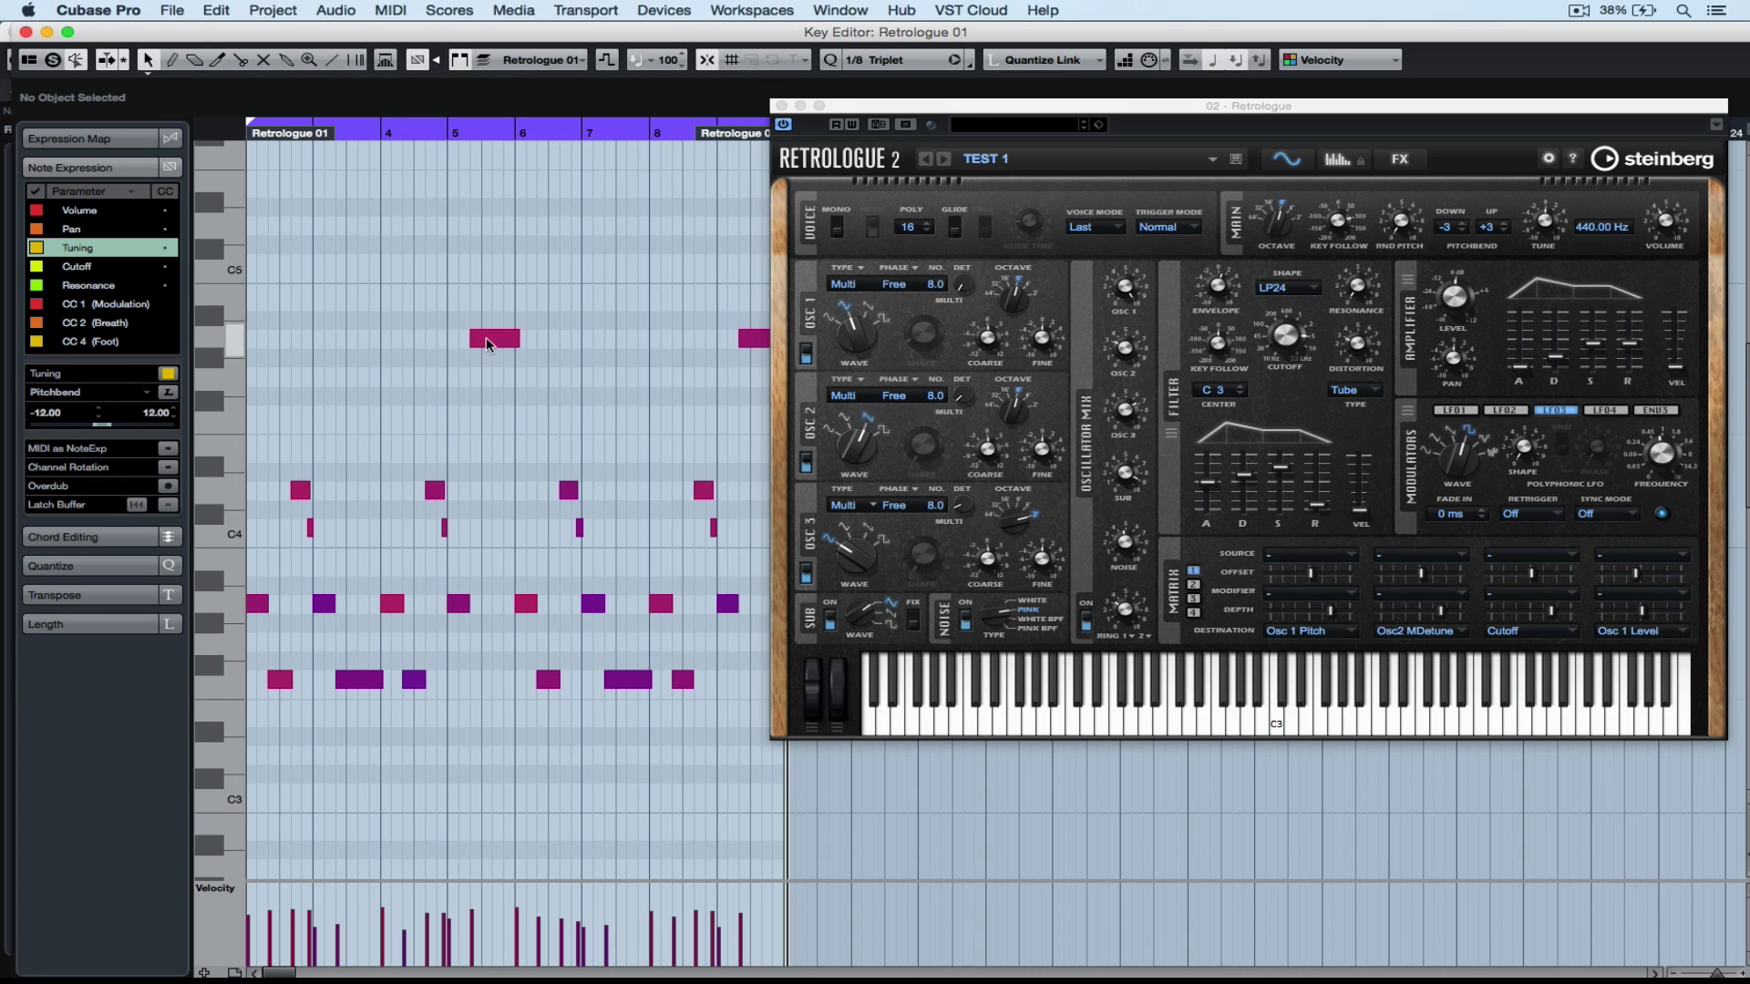
pyautogui.click(489, 339)
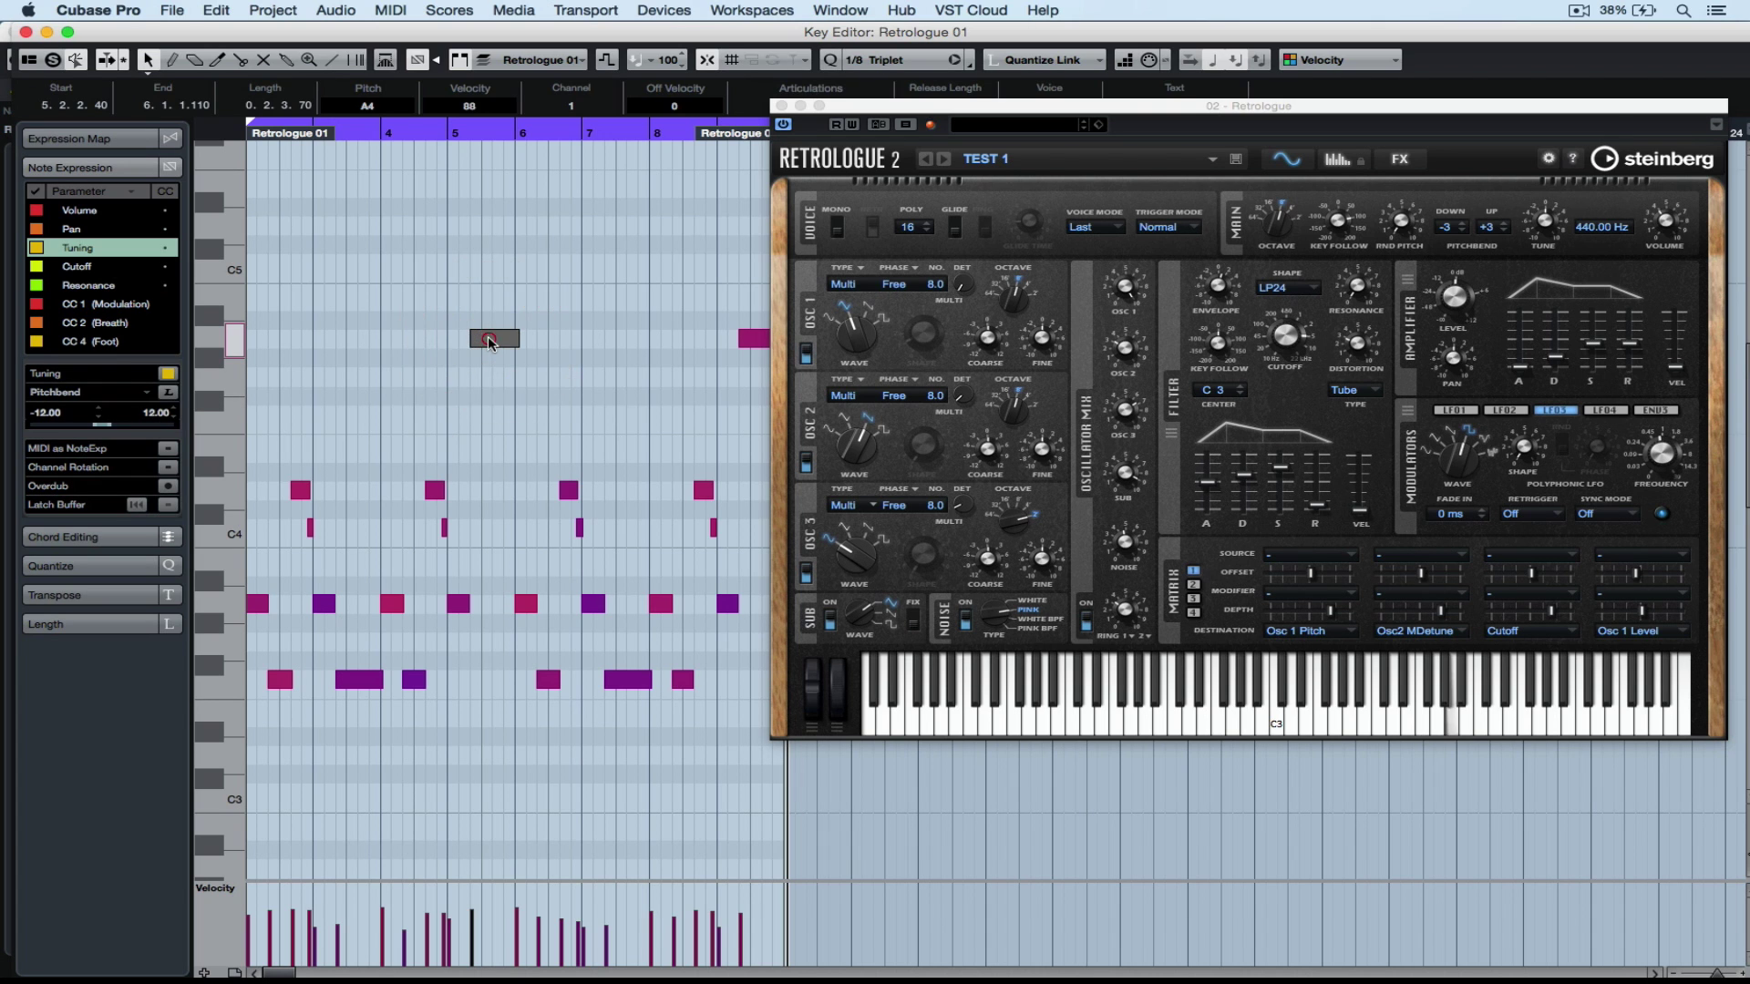
pyautogui.doubleClick(490, 339)
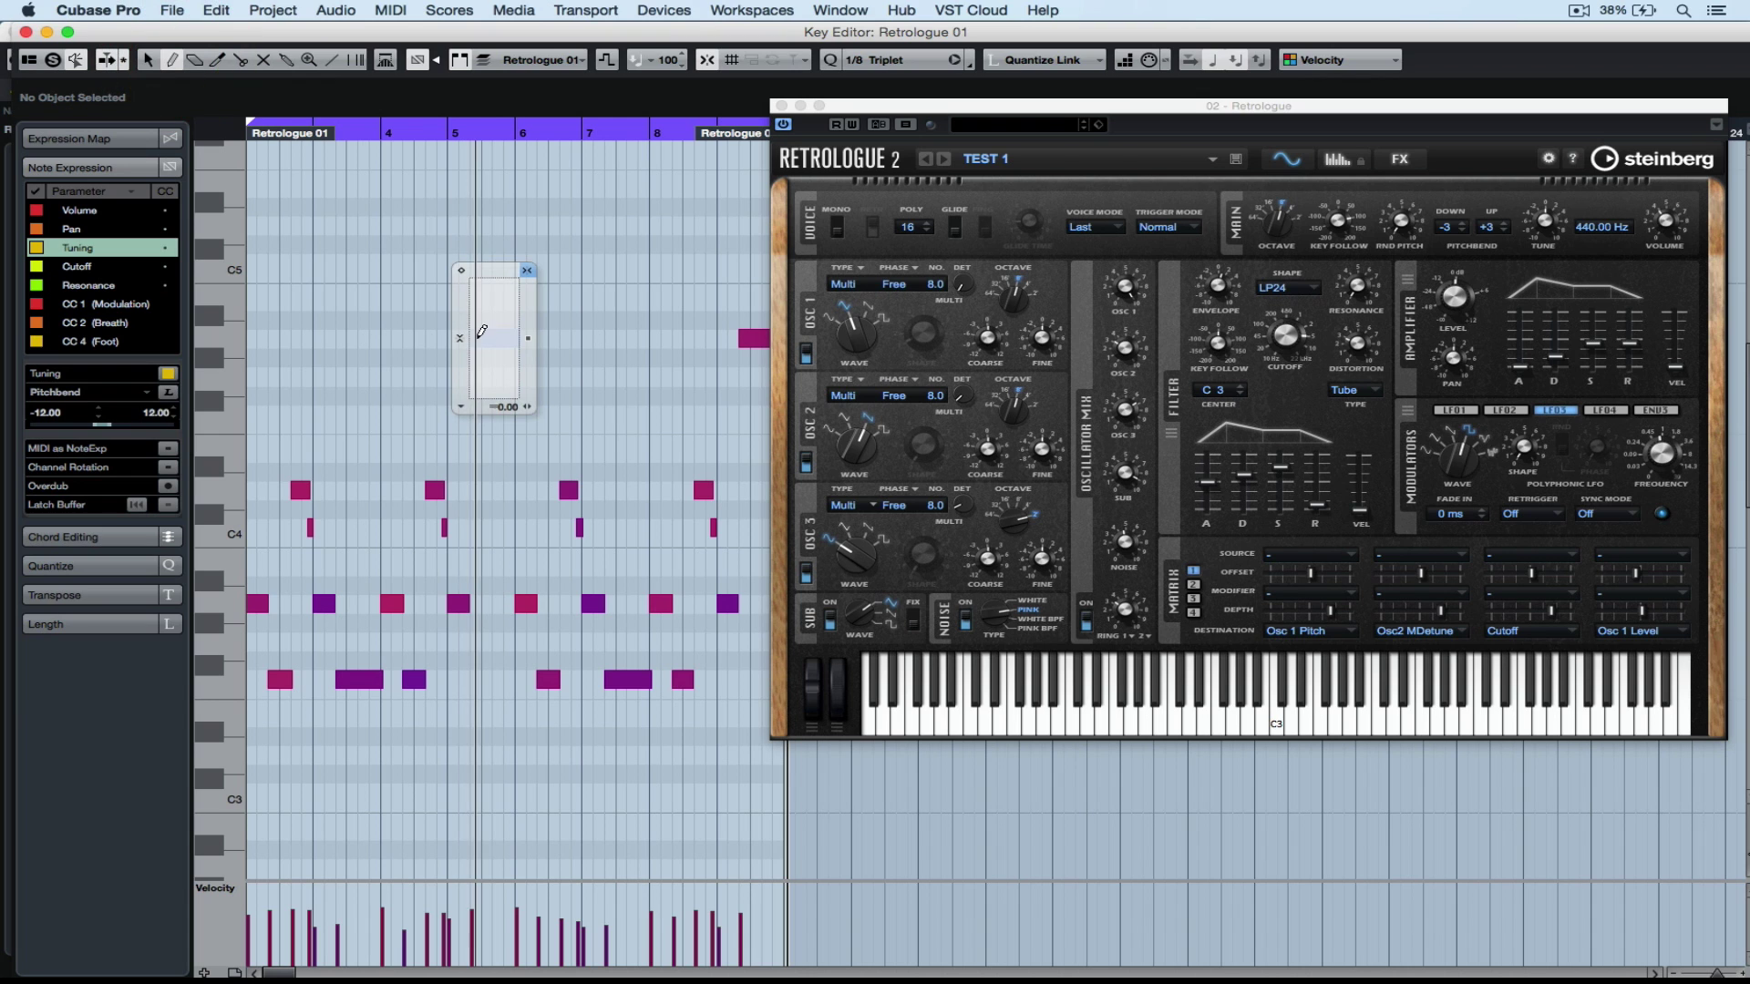
# - Draw a straight descending Tuning line on the first A4 note
pyautogui.moveTo(480, 336); pyautogui.dragTo(529, 363)
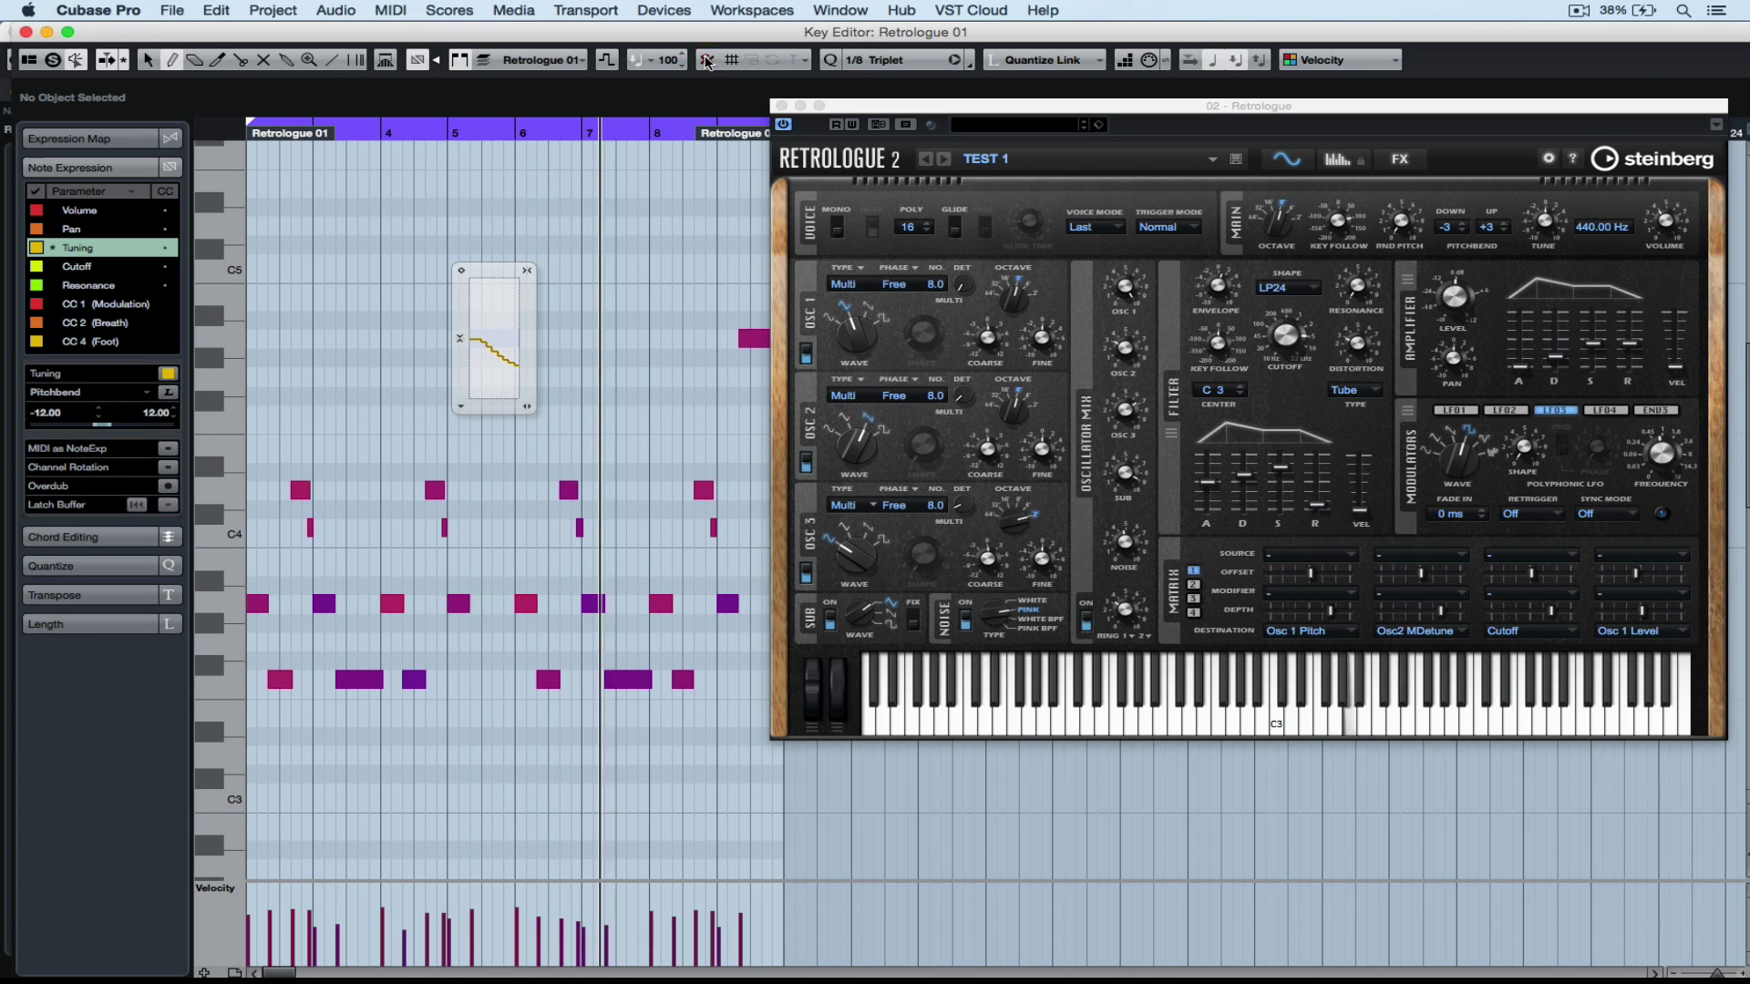
pyautogui.click(331, 60)
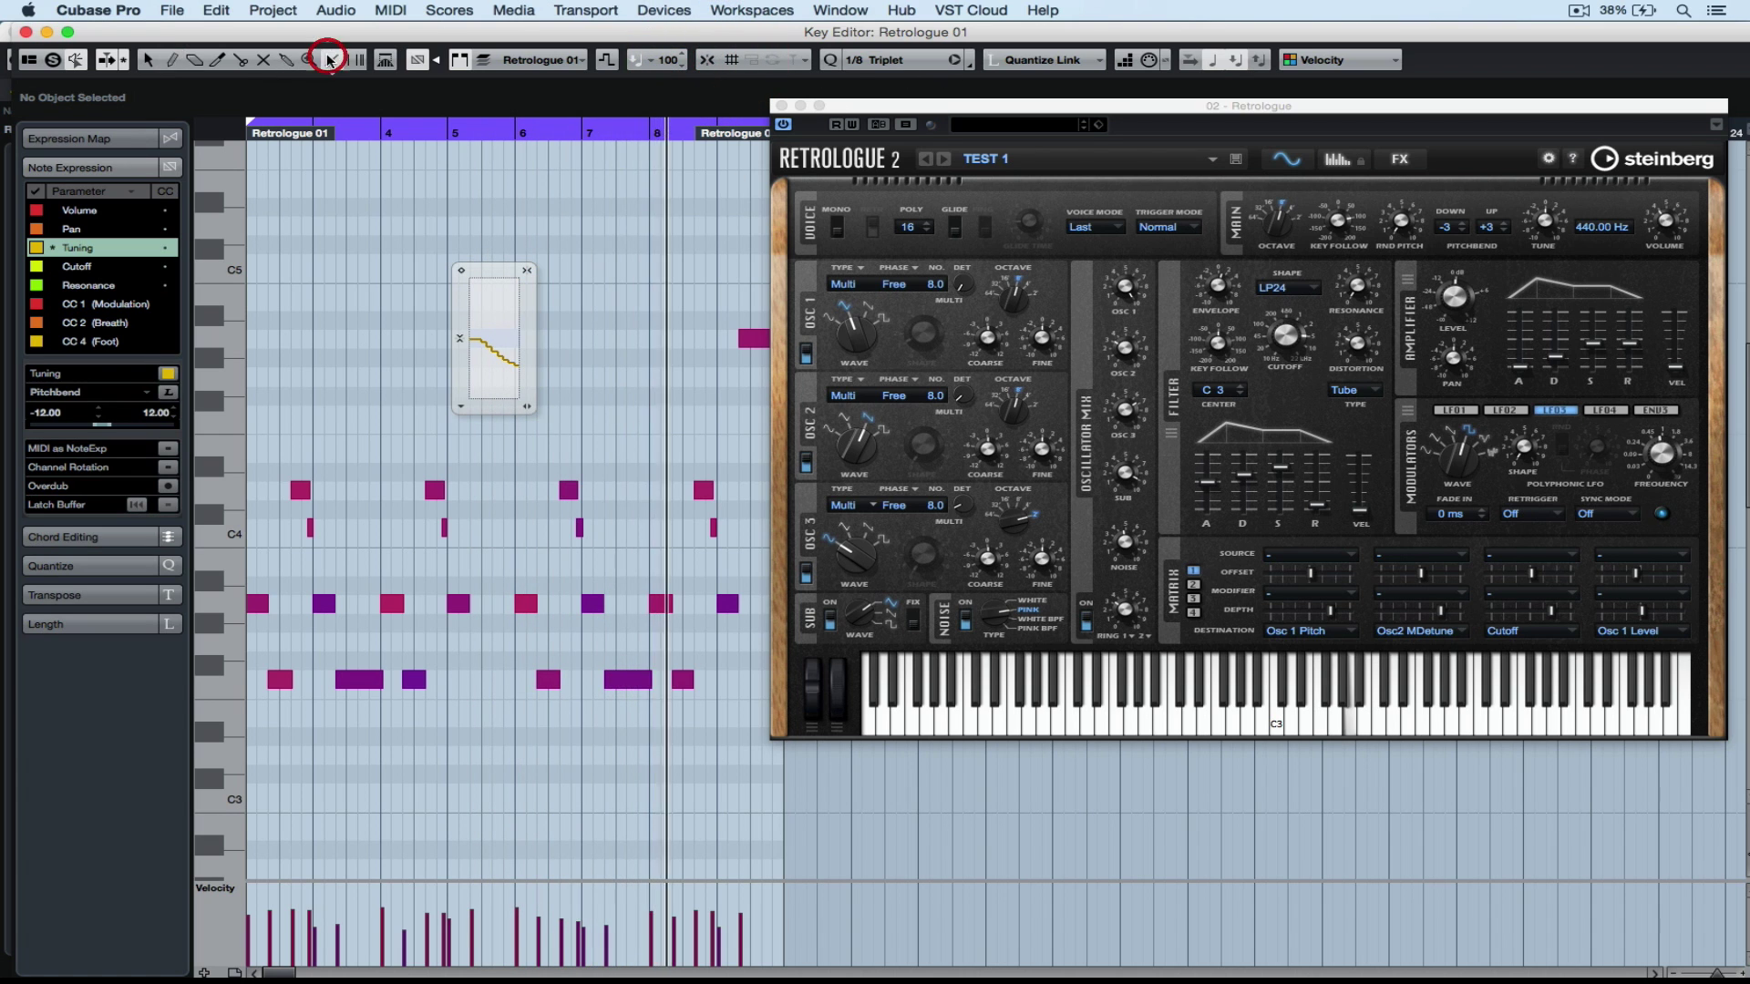
pyautogui.scroll(3, 508, 287)
pyautogui.scroll(2, 508, 287)
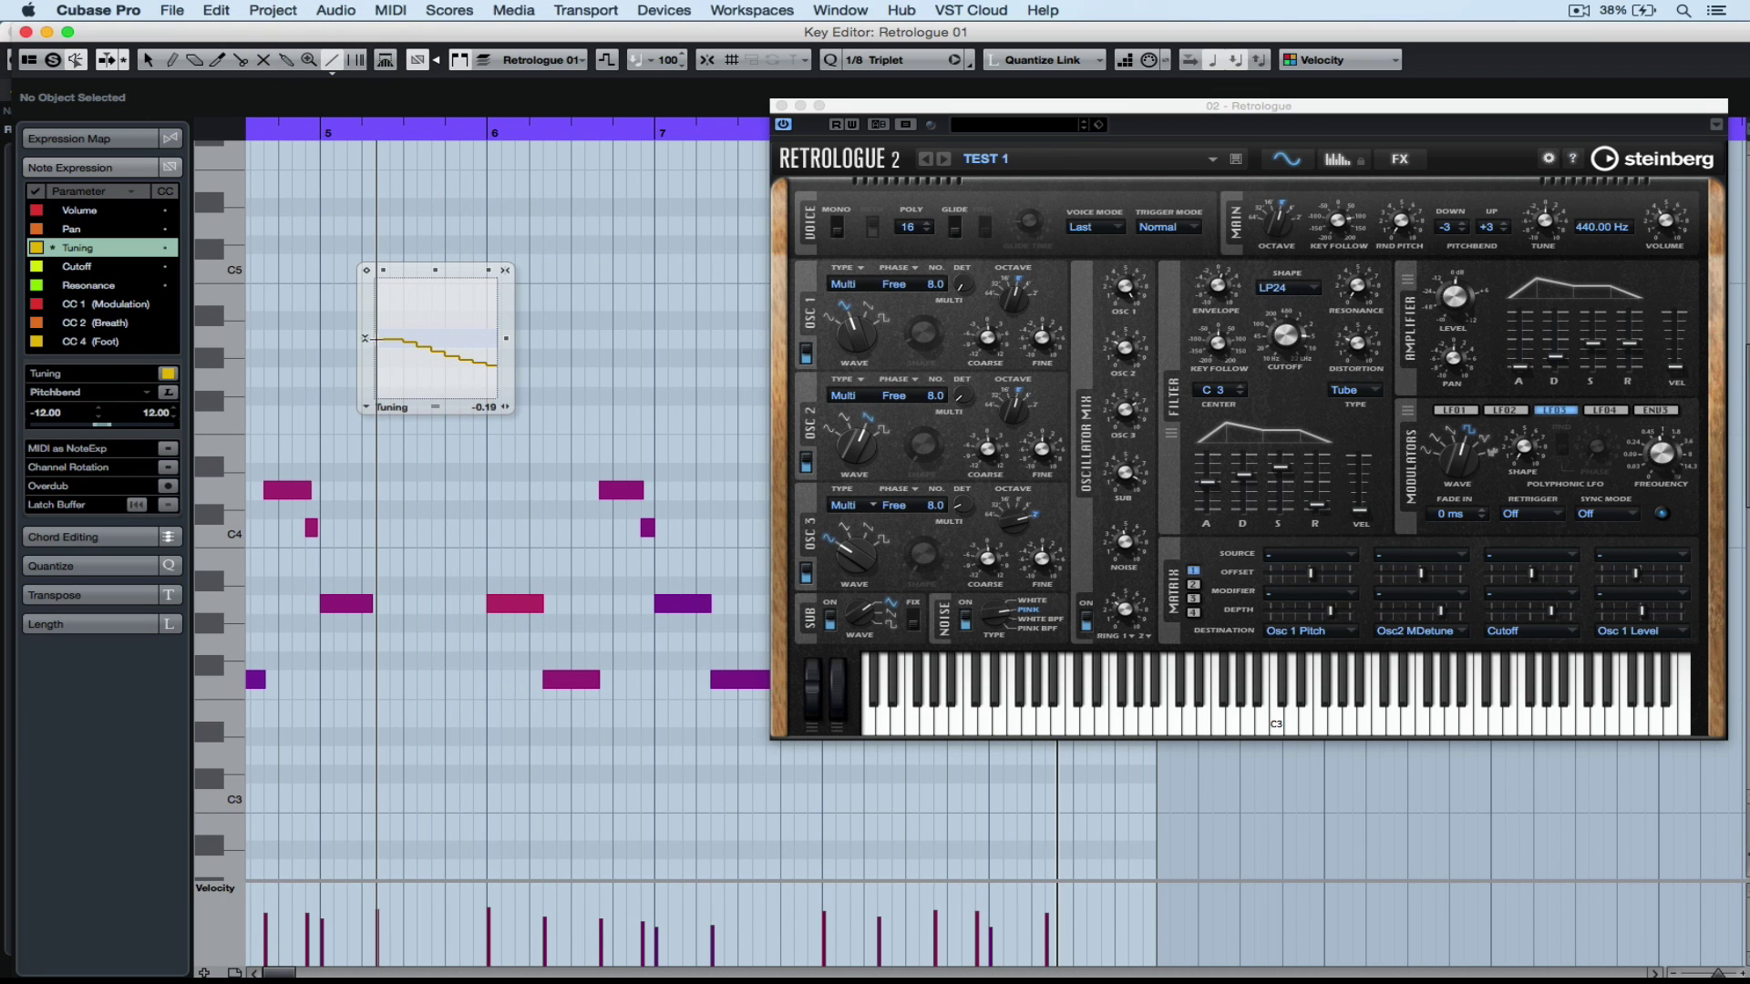
pyautogui.moveTo(376, 339); pyautogui.dragTo(506, 404)
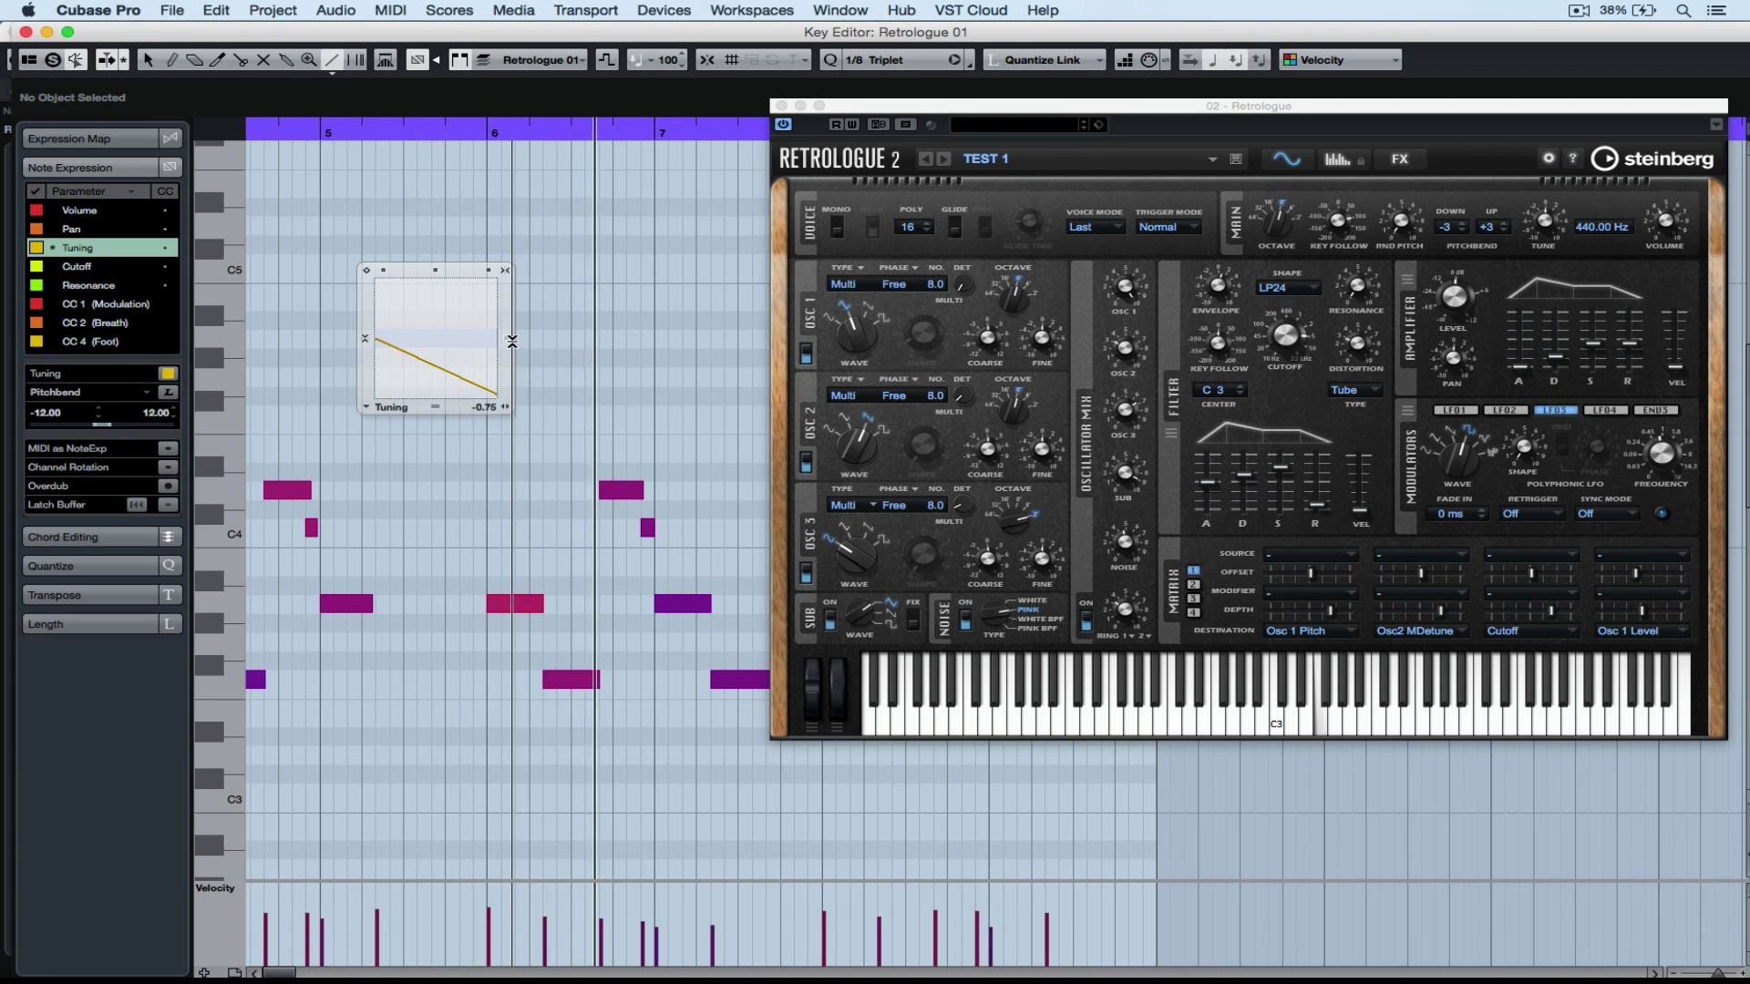
pyautogui.scroll(-2, 342, 133)
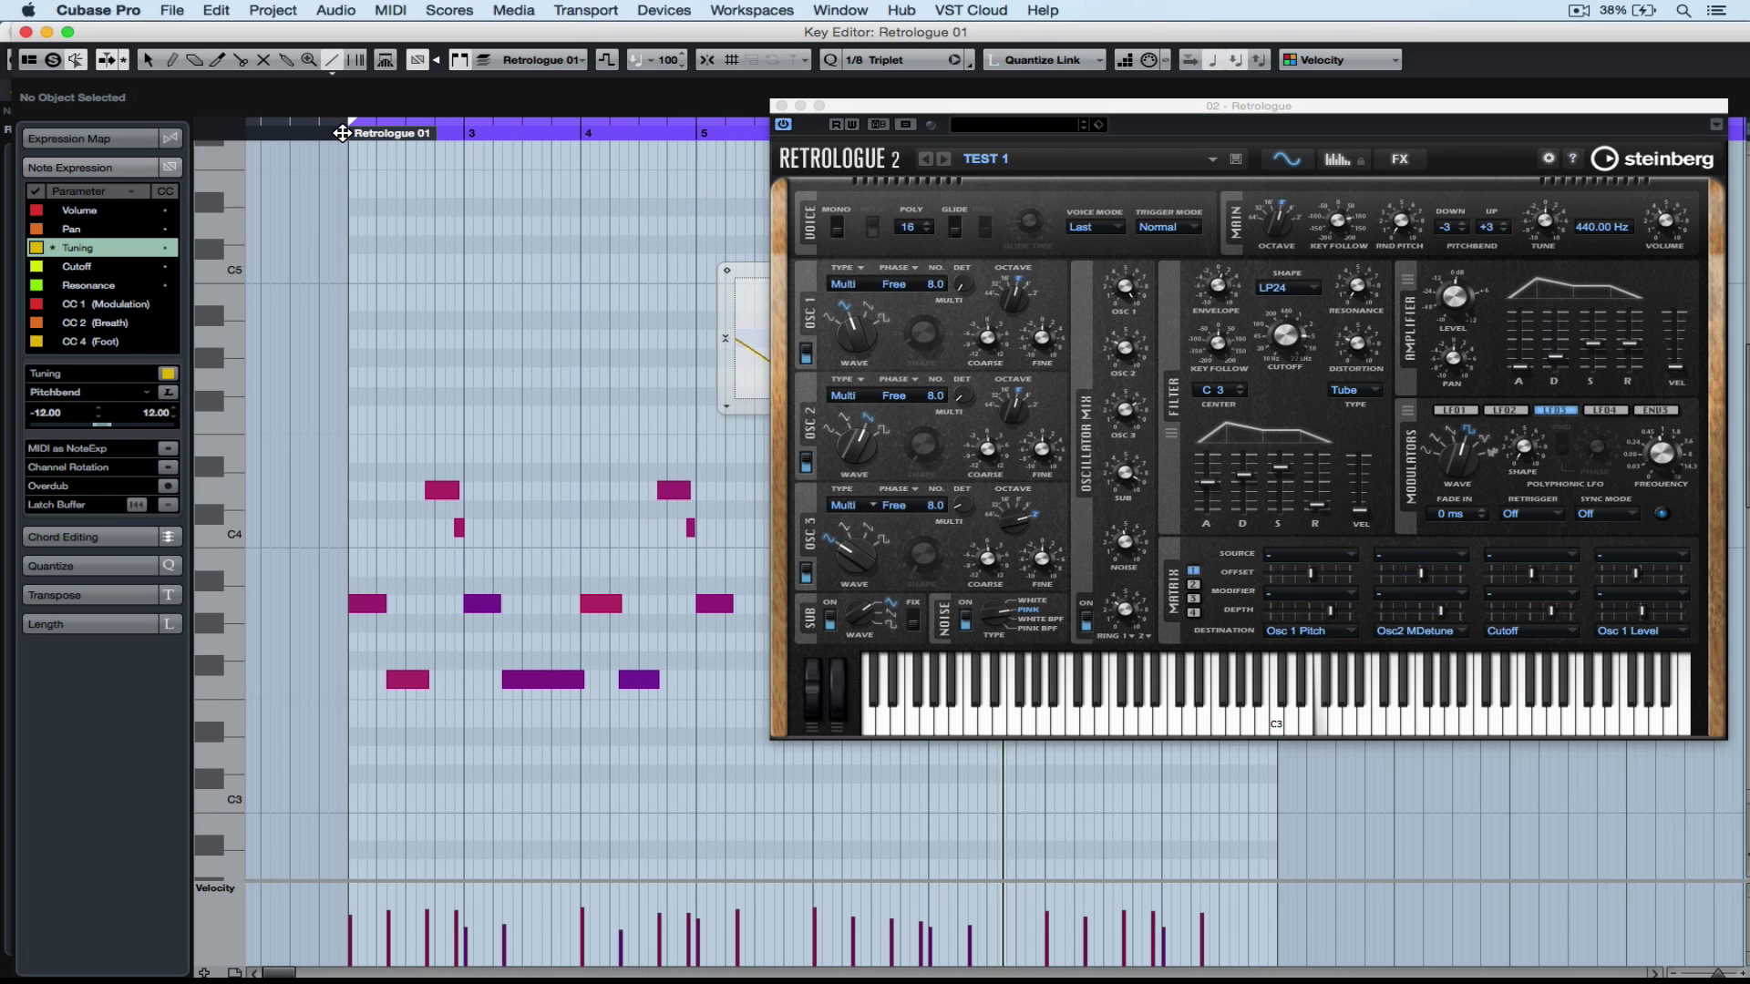
pyautogui.scroll(2, 460, 138)
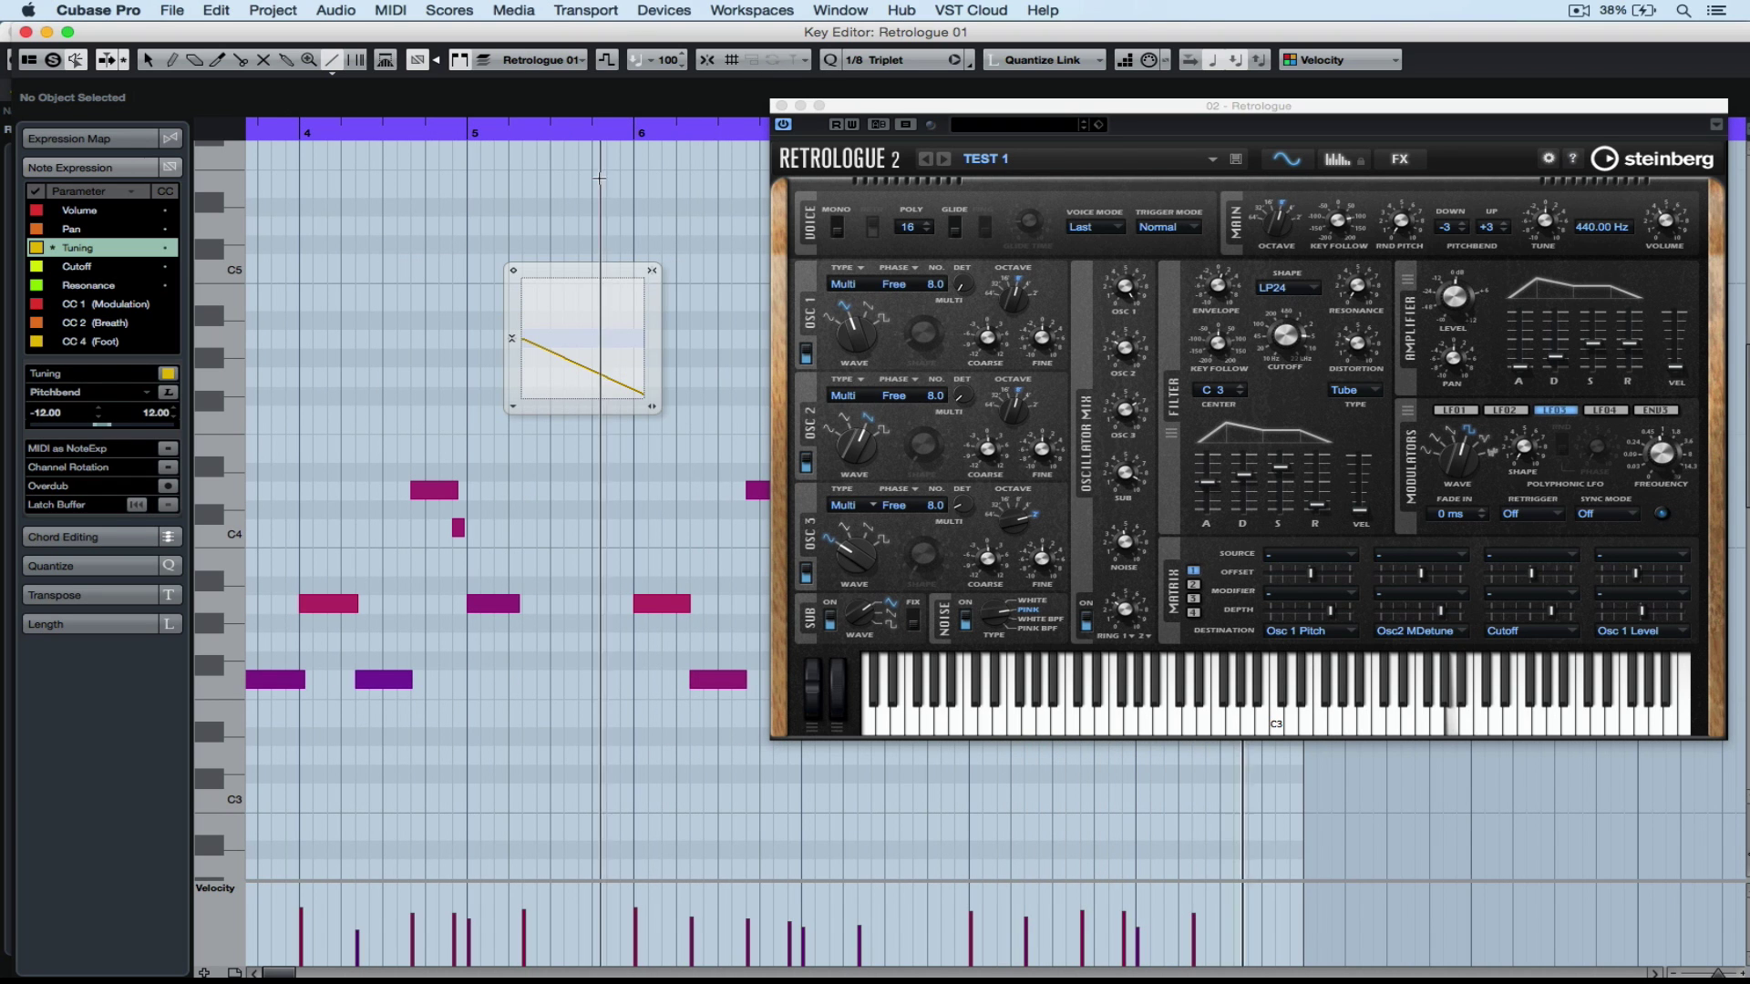
# - Draw a rising Tuning line on the A4 note near bar 9
pyautogui.moveTo(958, 108); pyautogui.dragTo(1255, 432)
pyautogui.doubleClick(1228, 341)
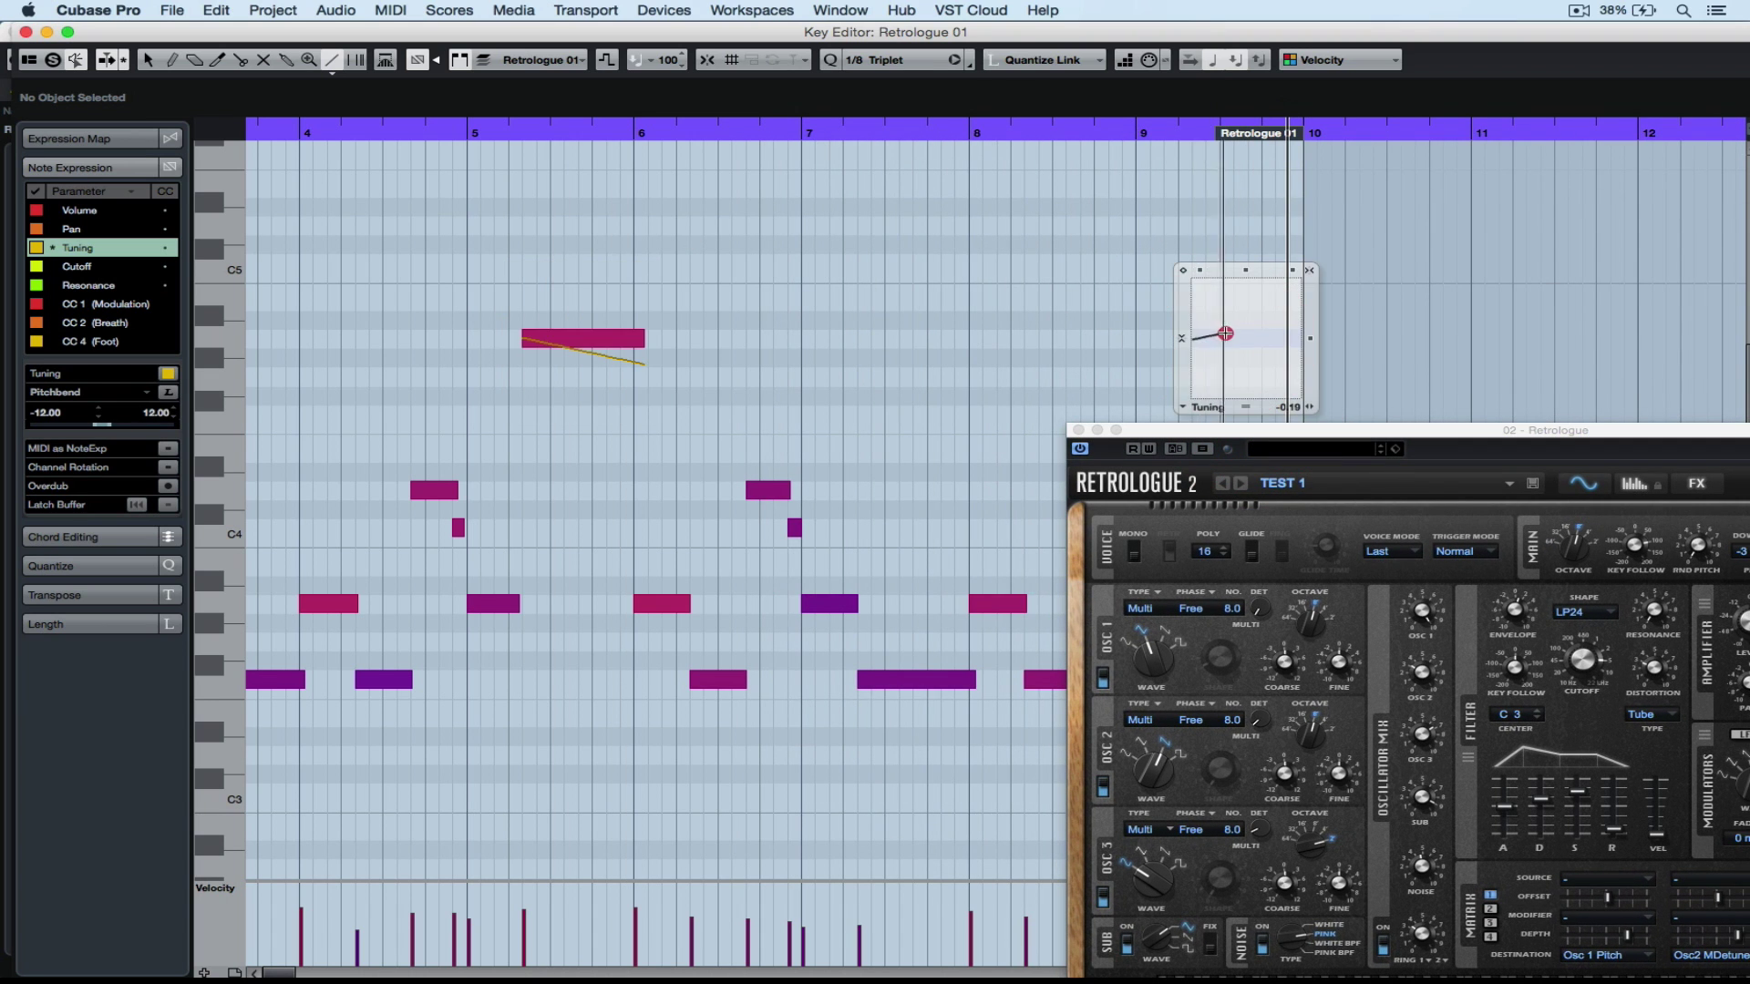
pyautogui.moveTo(1225, 334); pyautogui.dragTo(1305, 274)
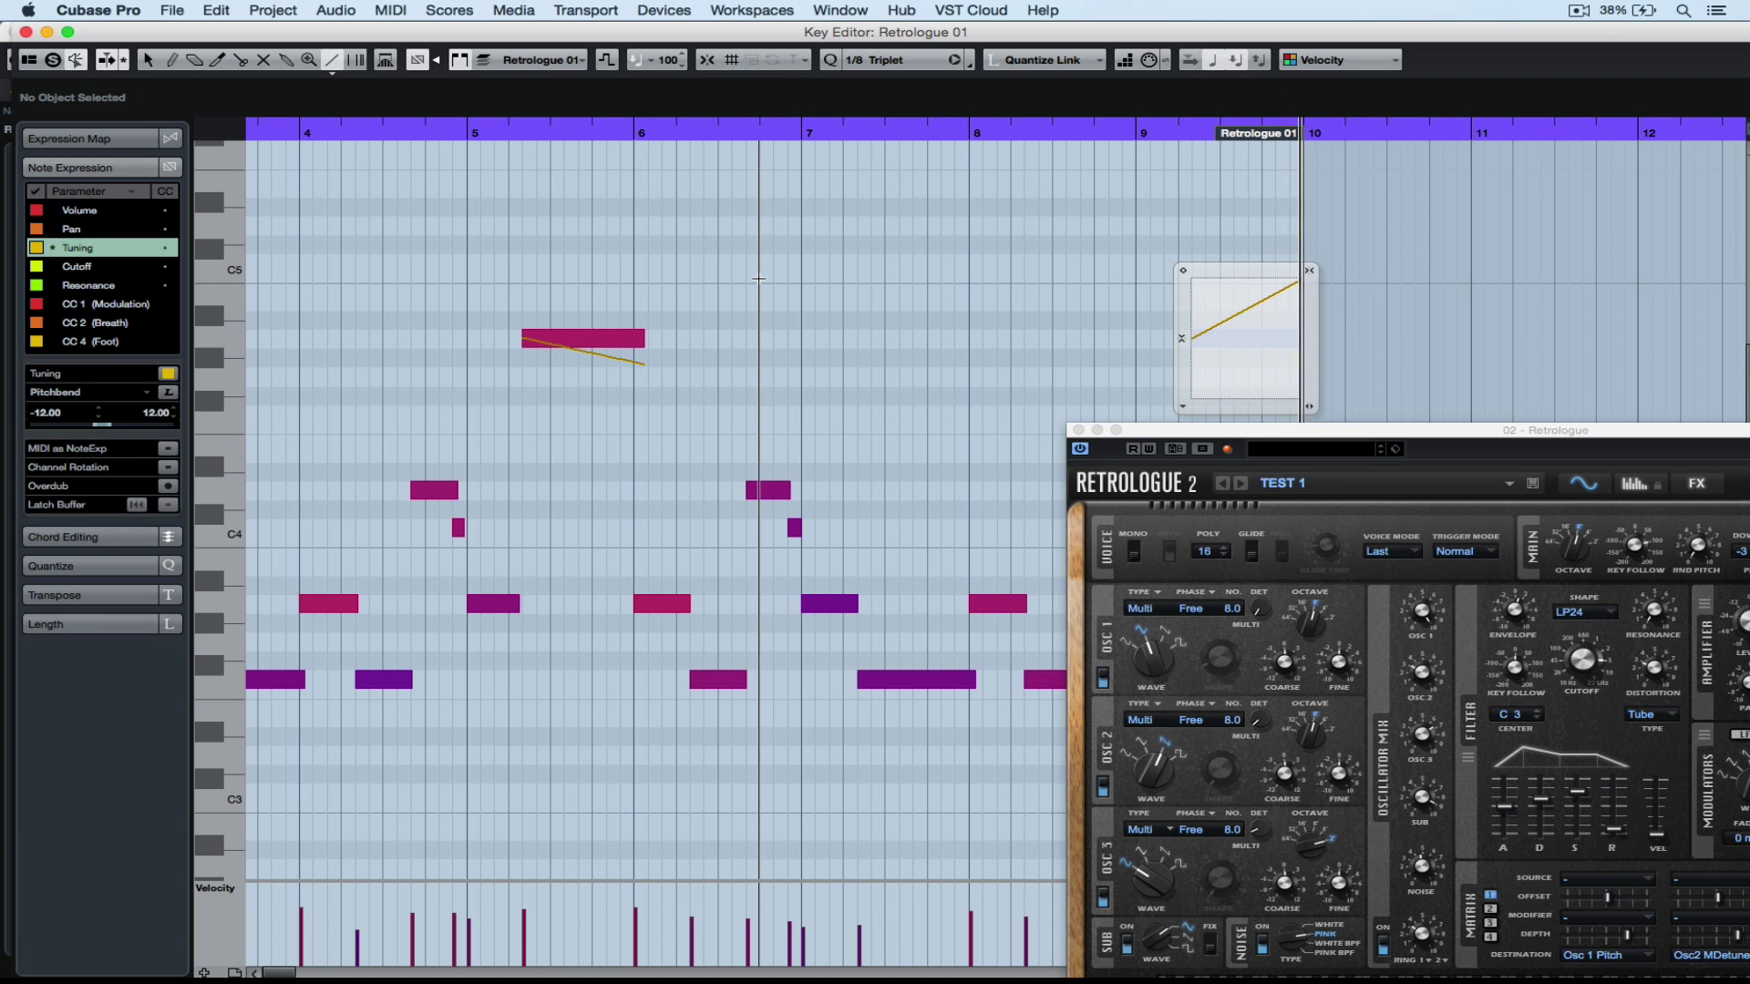
pyautogui.click(492, 134)
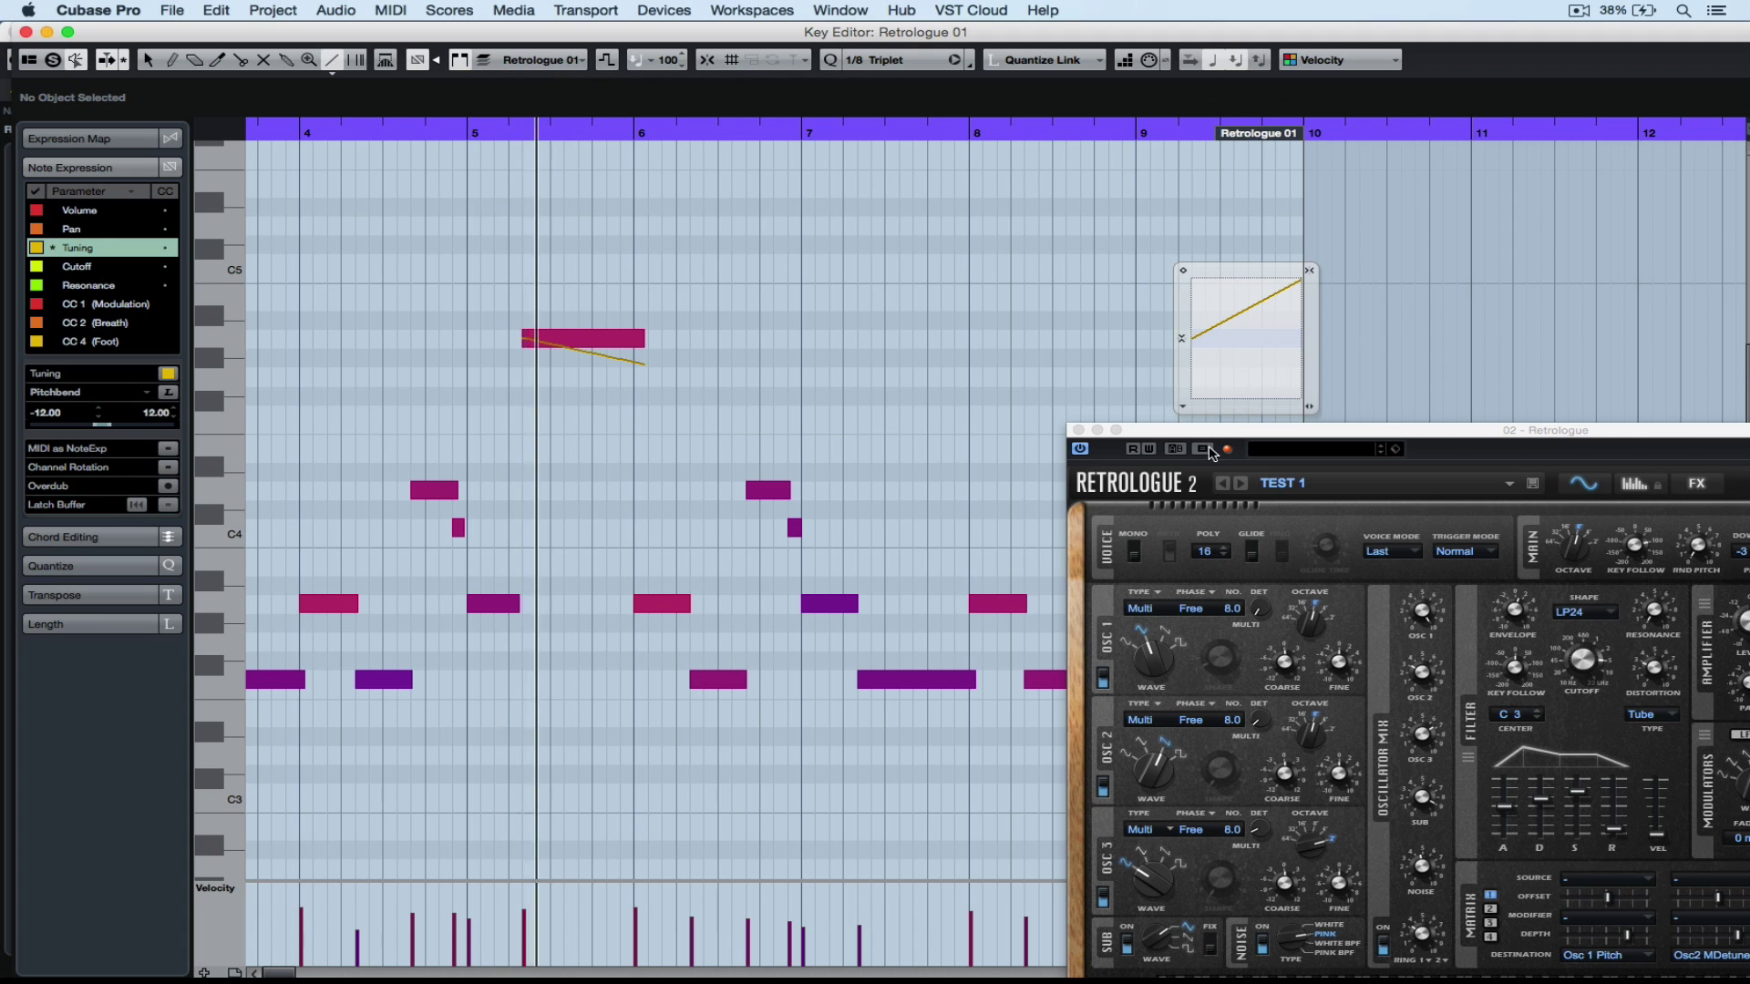
pyautogui.moveTo(1212, 429); pyautogui.dragTo(896, 194)
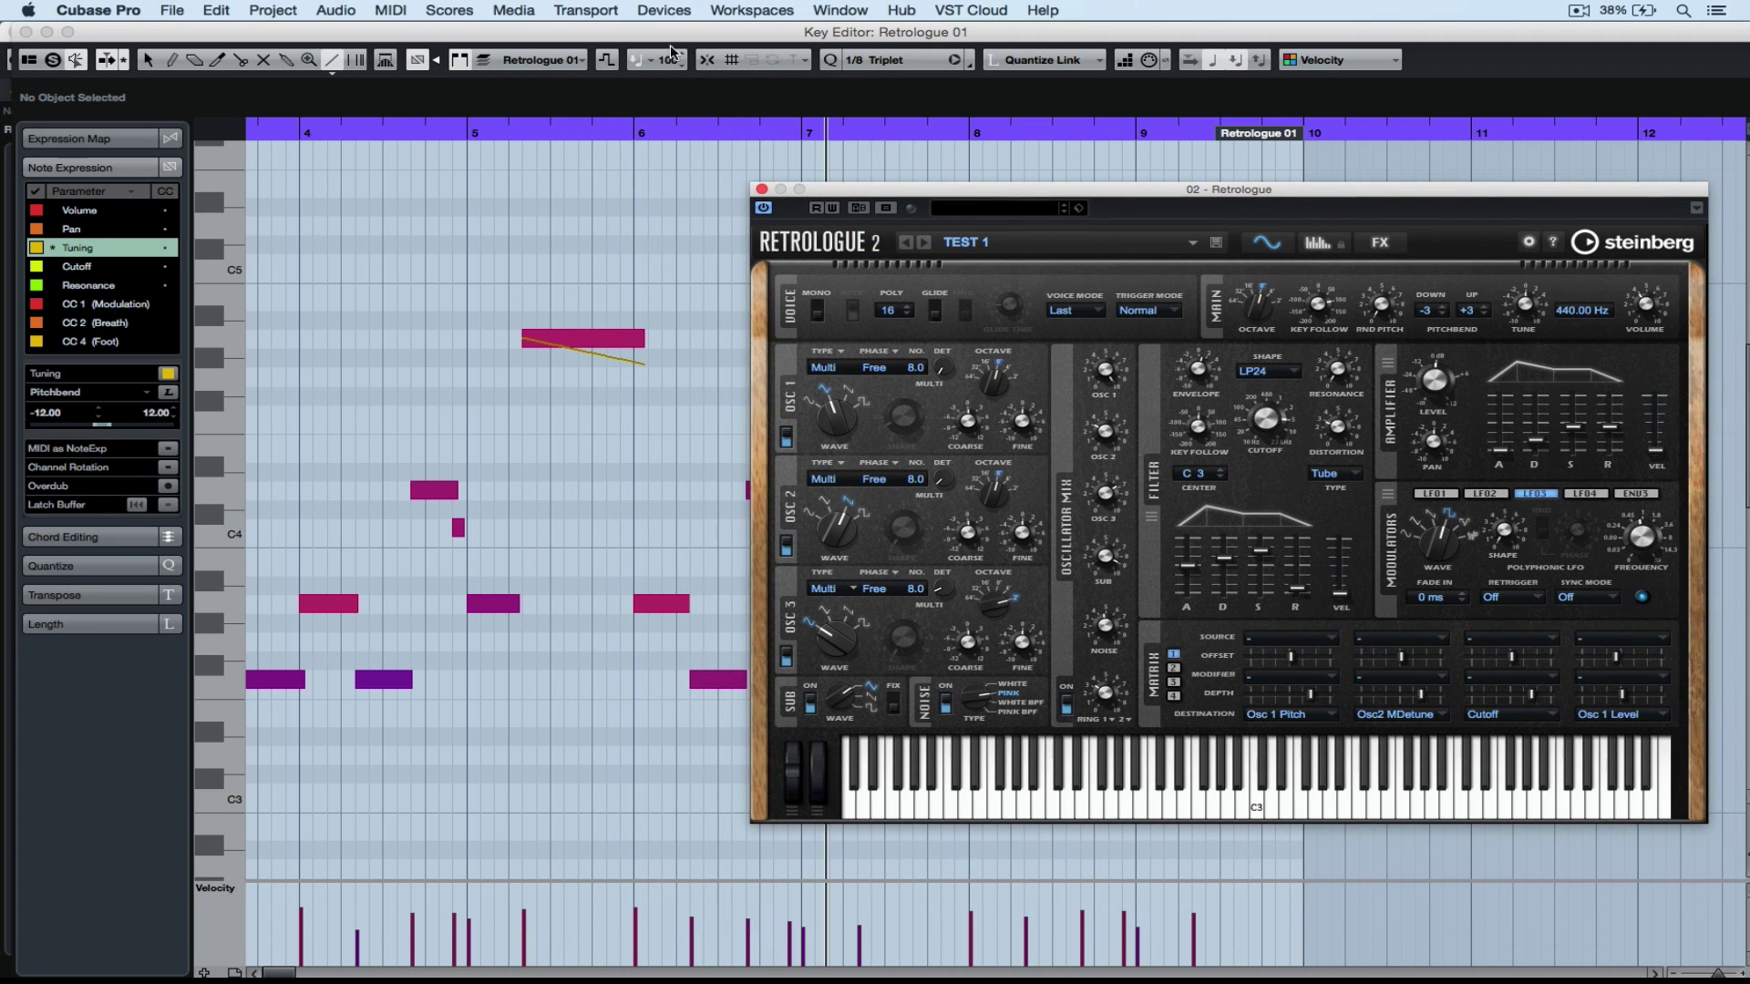
pyautogui.click(108, 268)
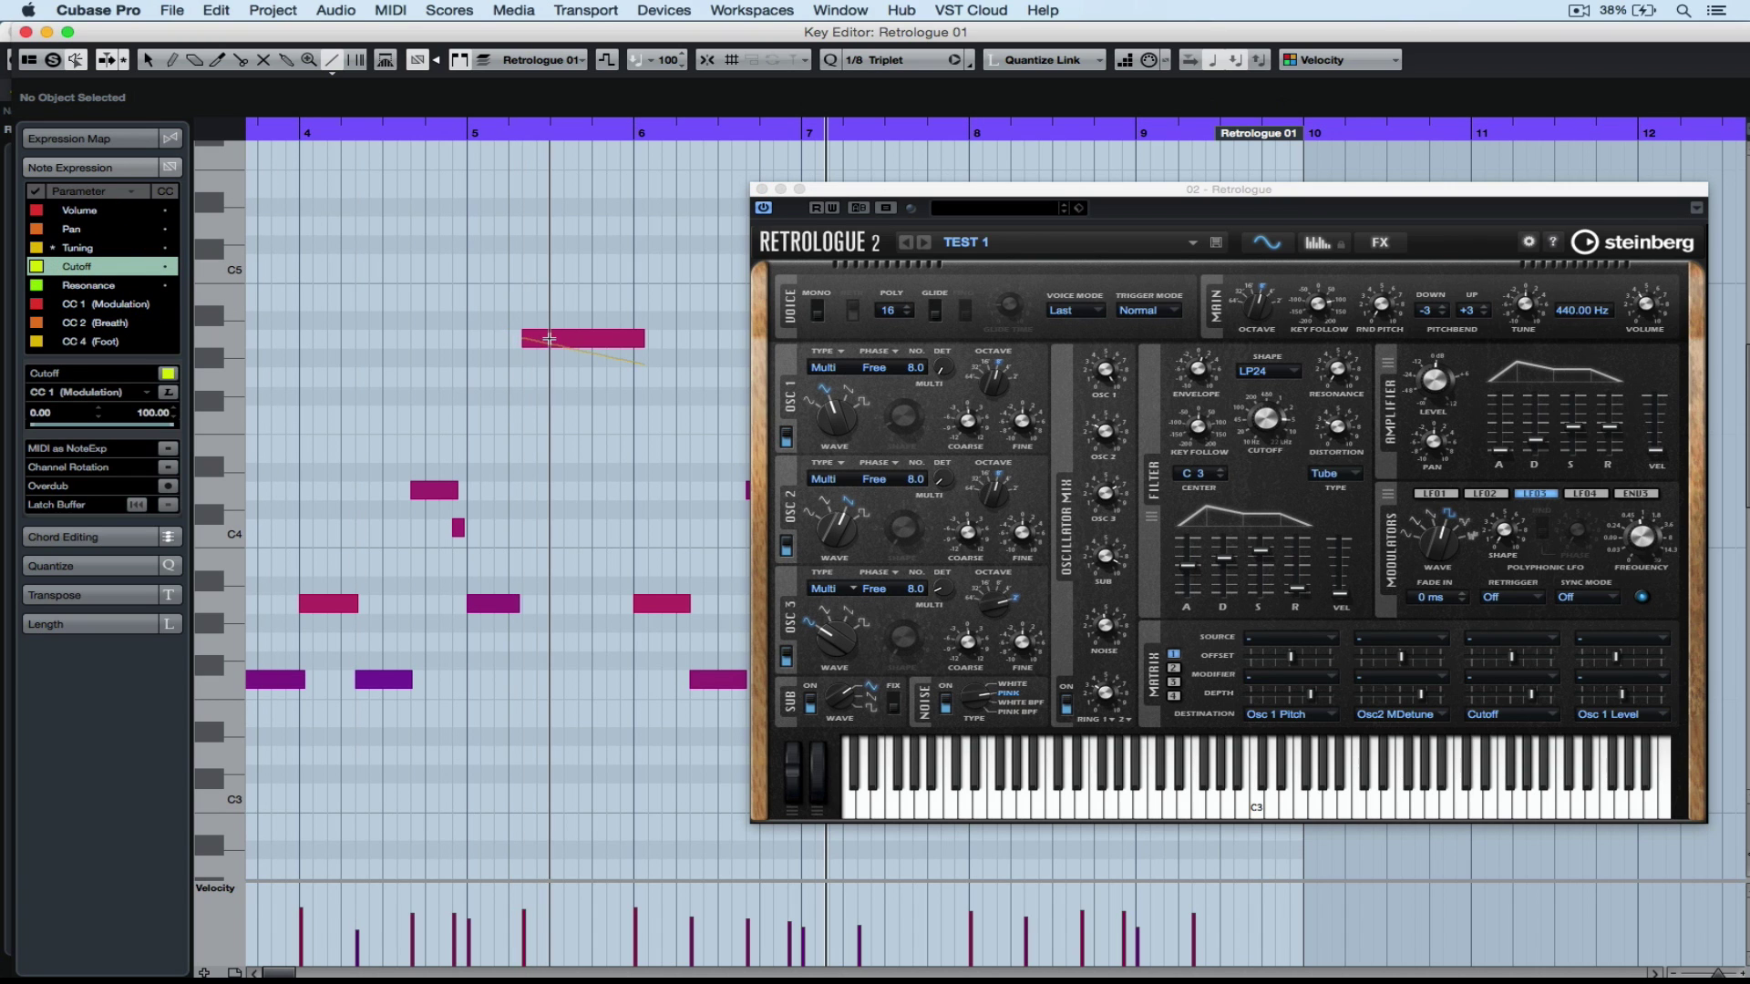
# - Draw a Cutoff line on the A4 note rising from low to full, then close the editor
pyautogui.doubleClick(549, 339)
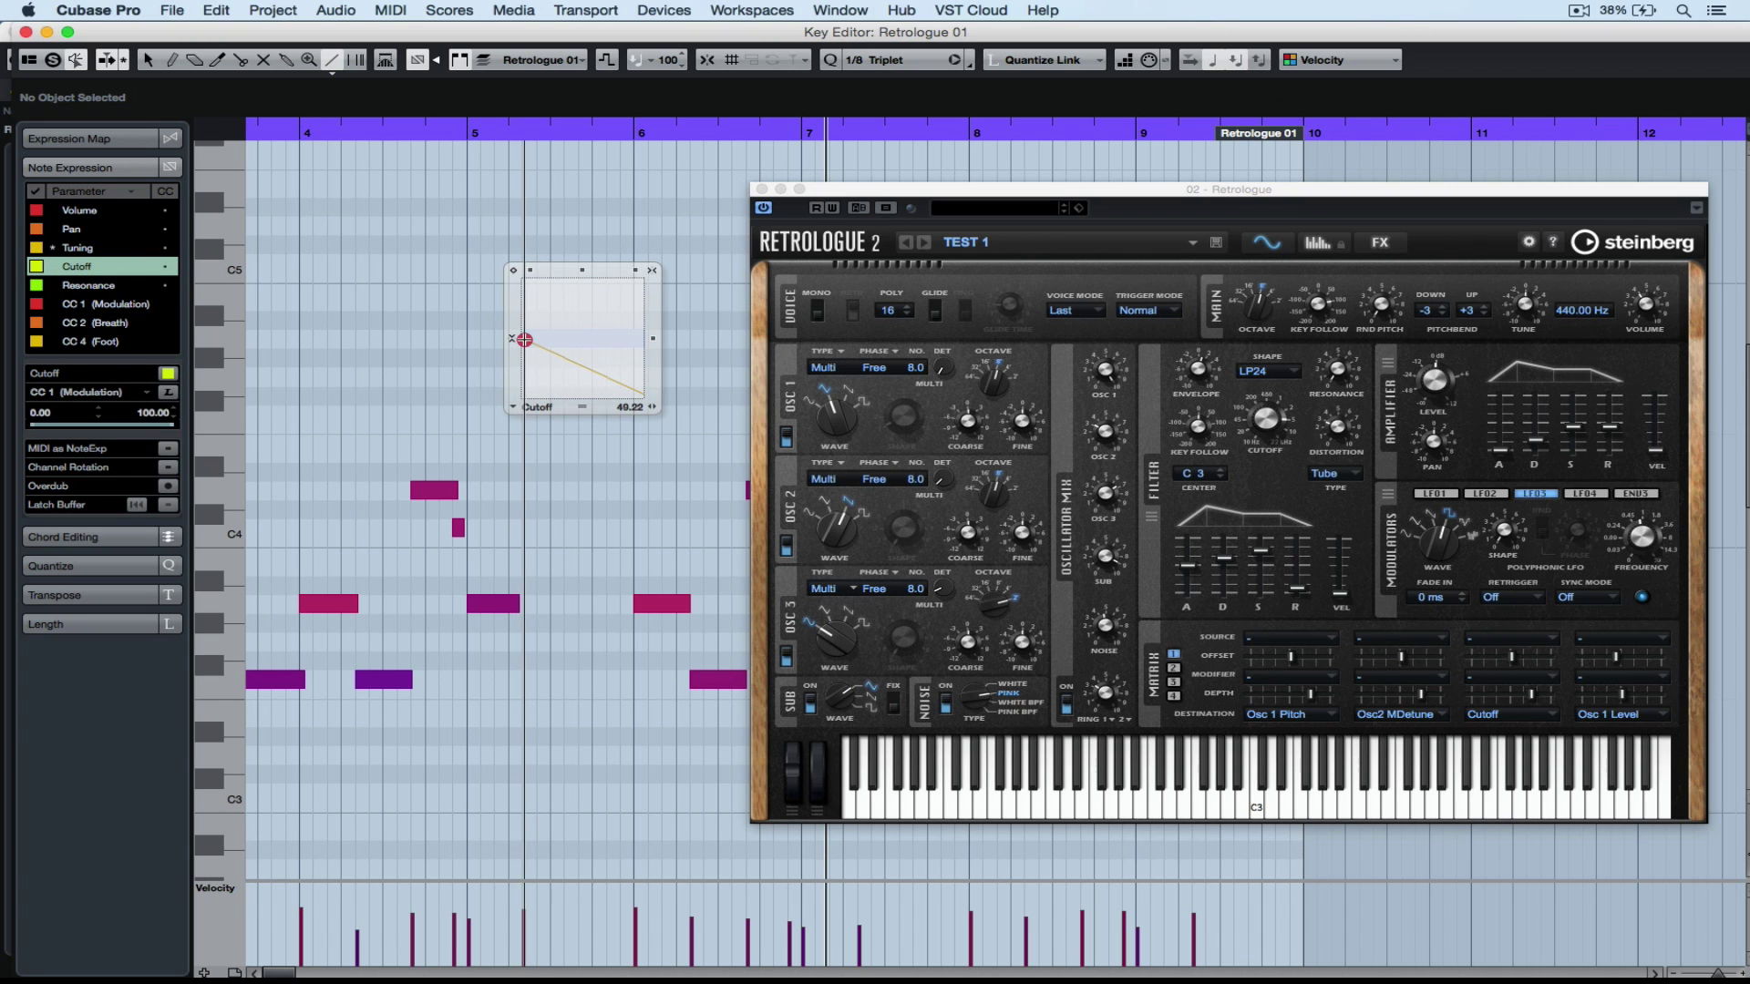
pyautogui.moveTo(524, 339); pyautogui.dragTo(647, 279)
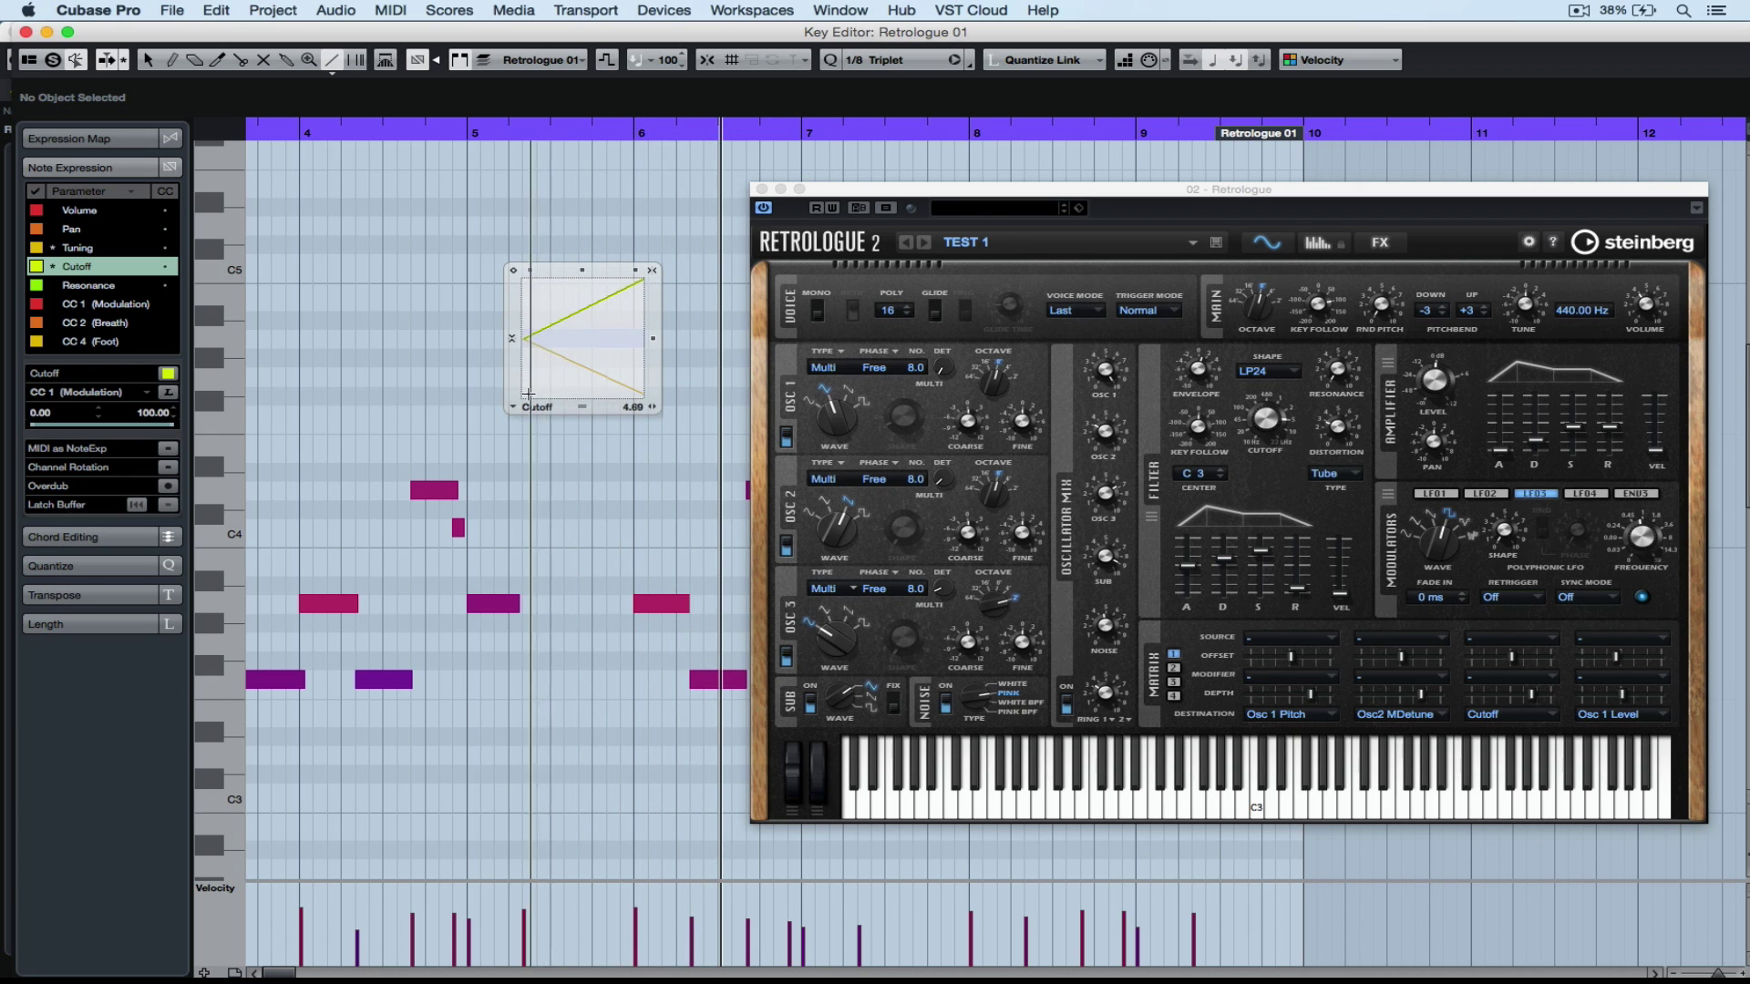
pyautogui.moveTo(529, 394); pyautogui.dragTo(652, 270)
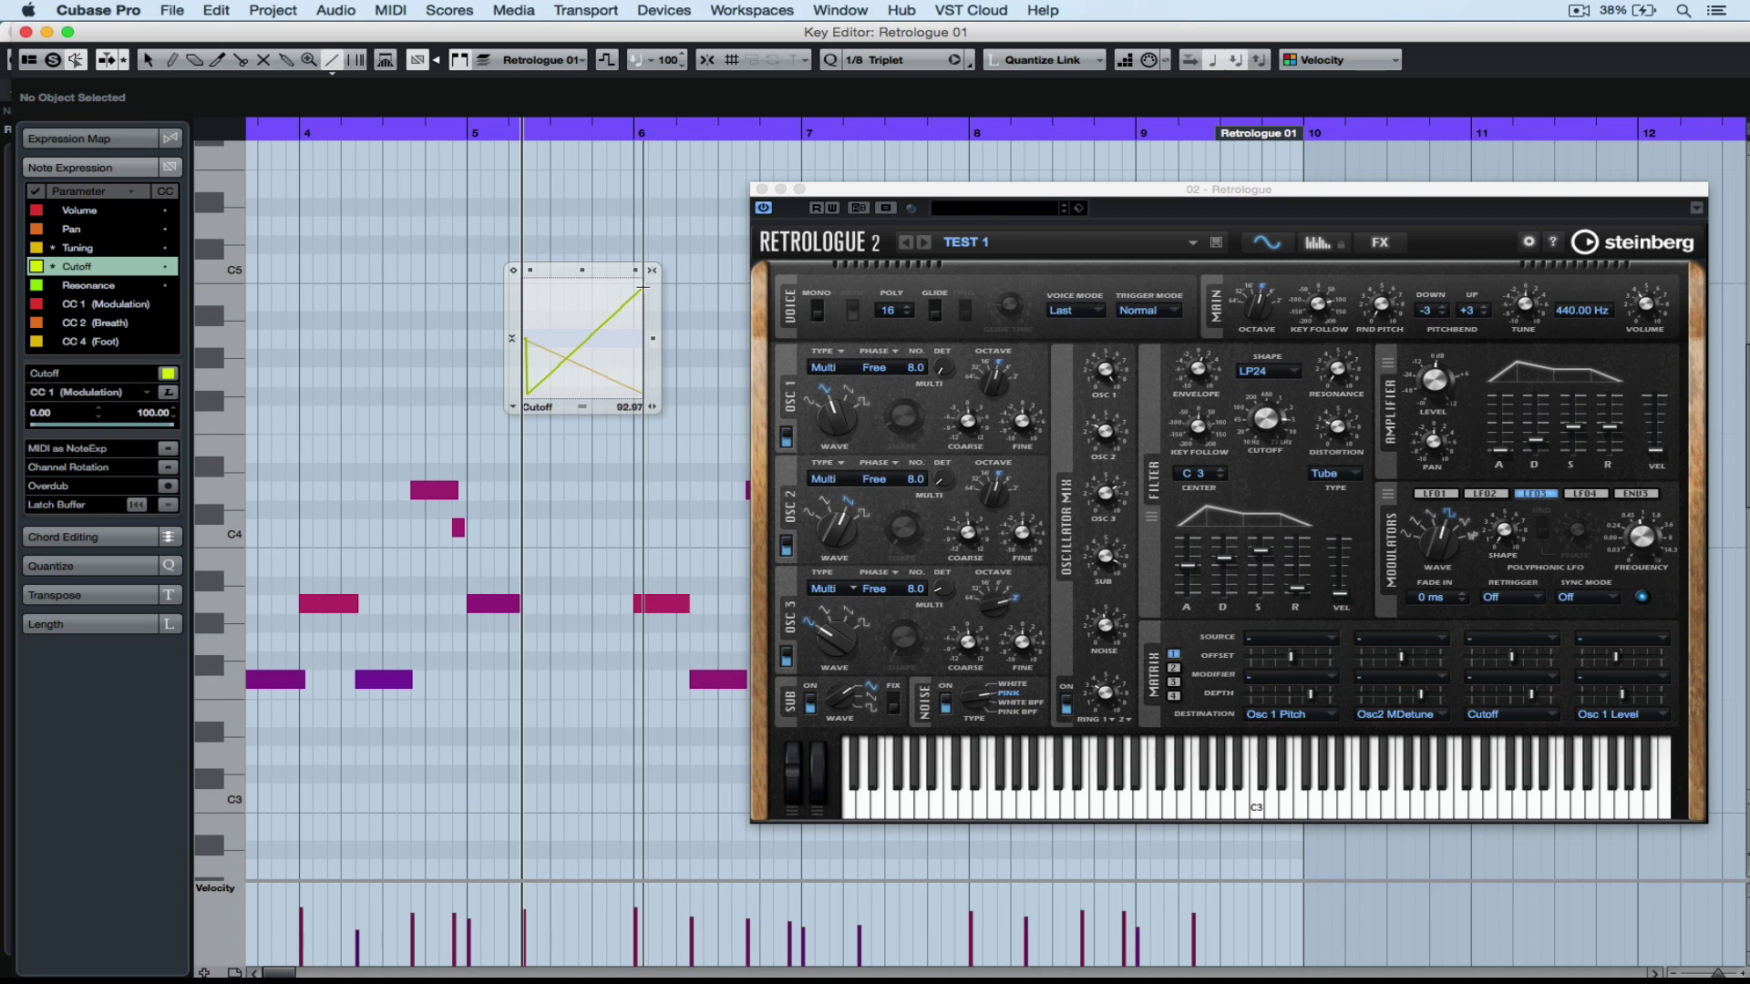
pyautogui.click(502, 428)
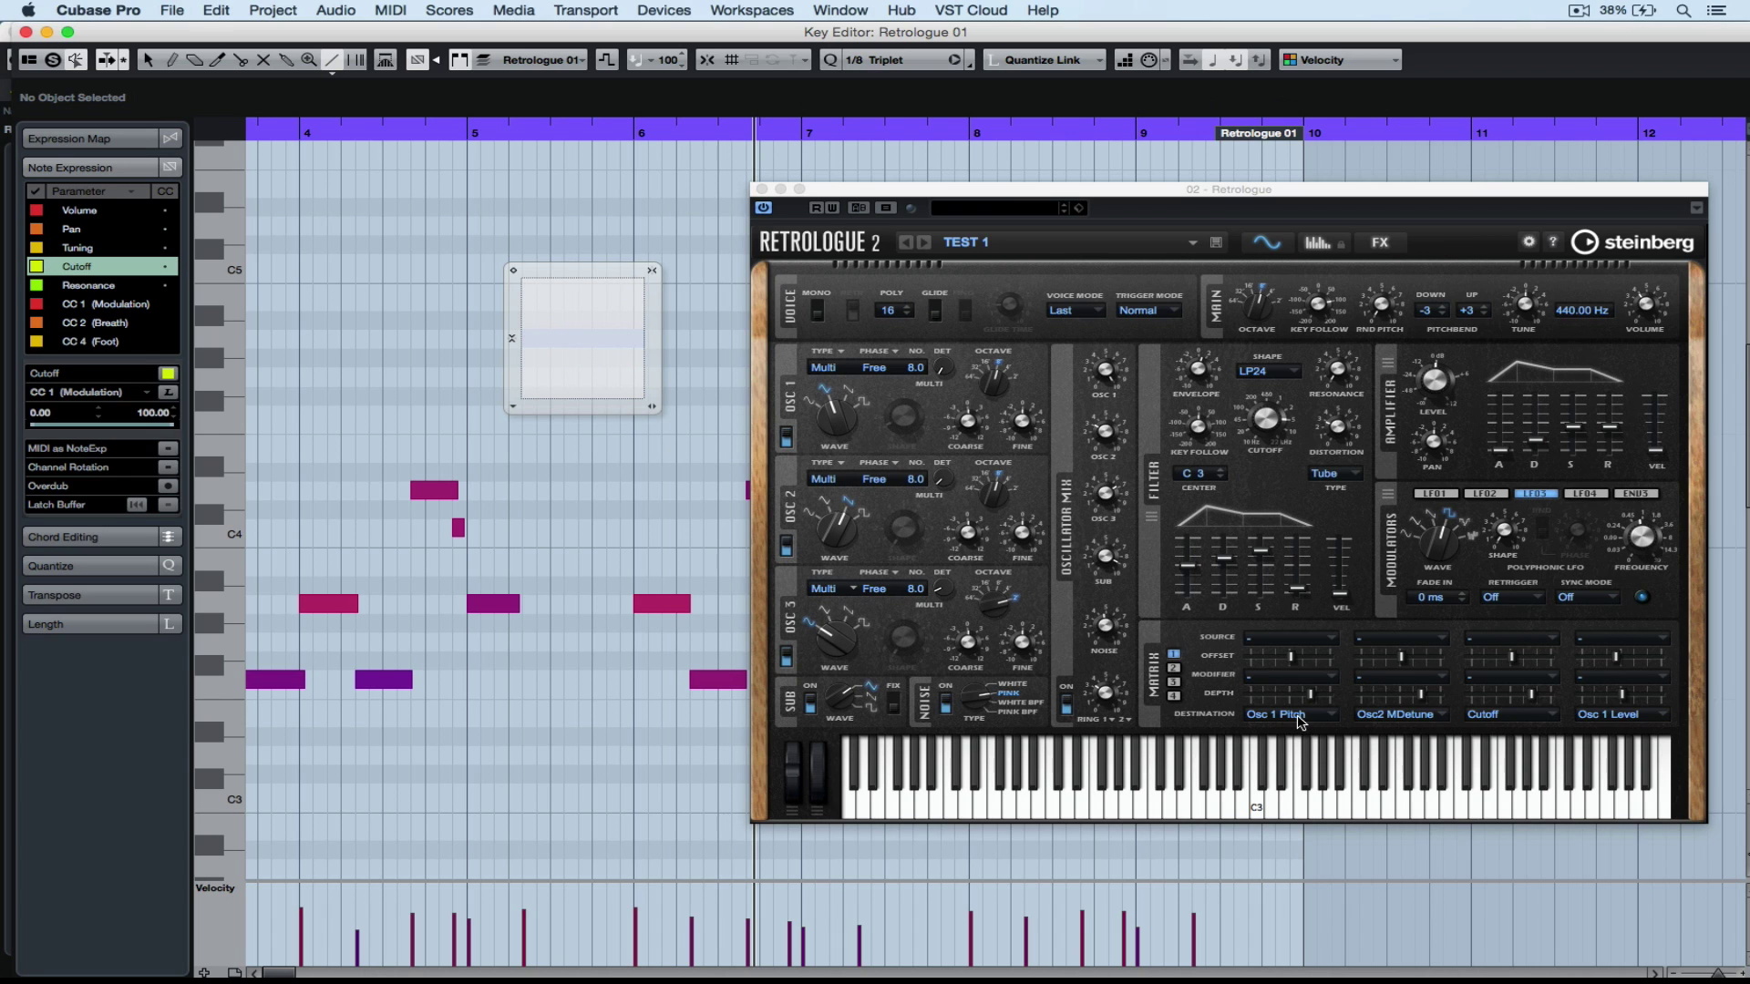
# - Set Retrologue's matrix slot 1 source to Note Expression NE3
pyautogui.click(1295, 641)
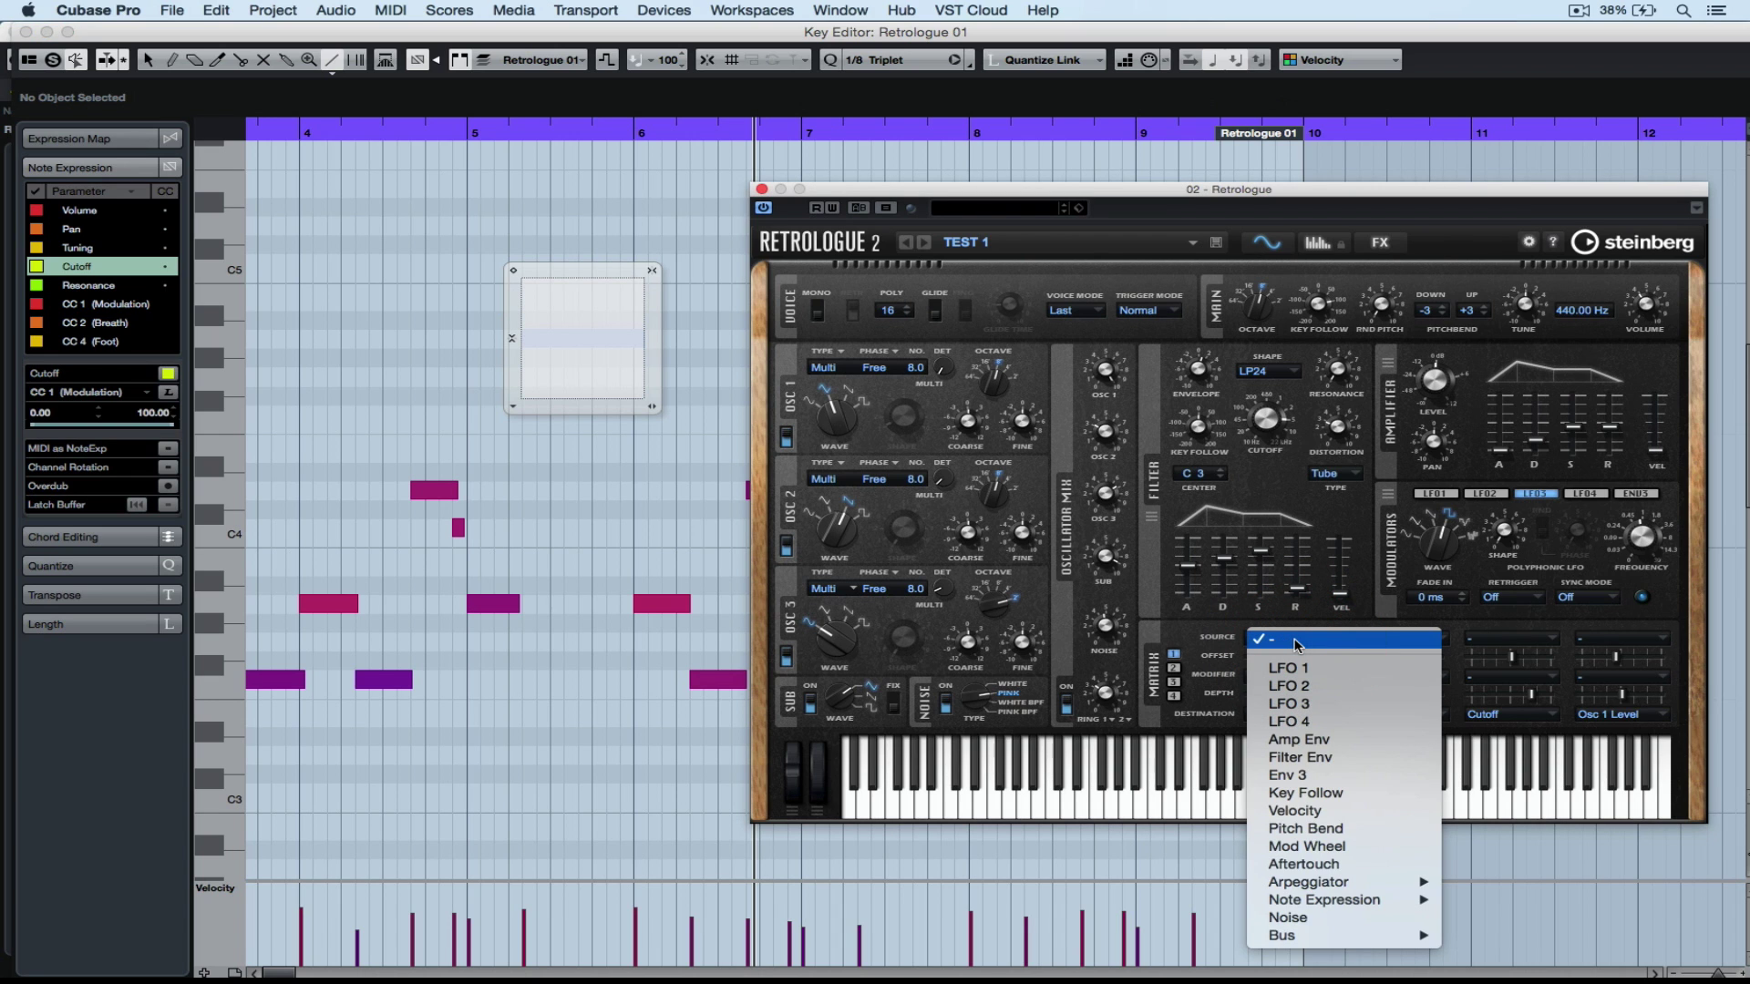
pyautogui.click(1288, 896)
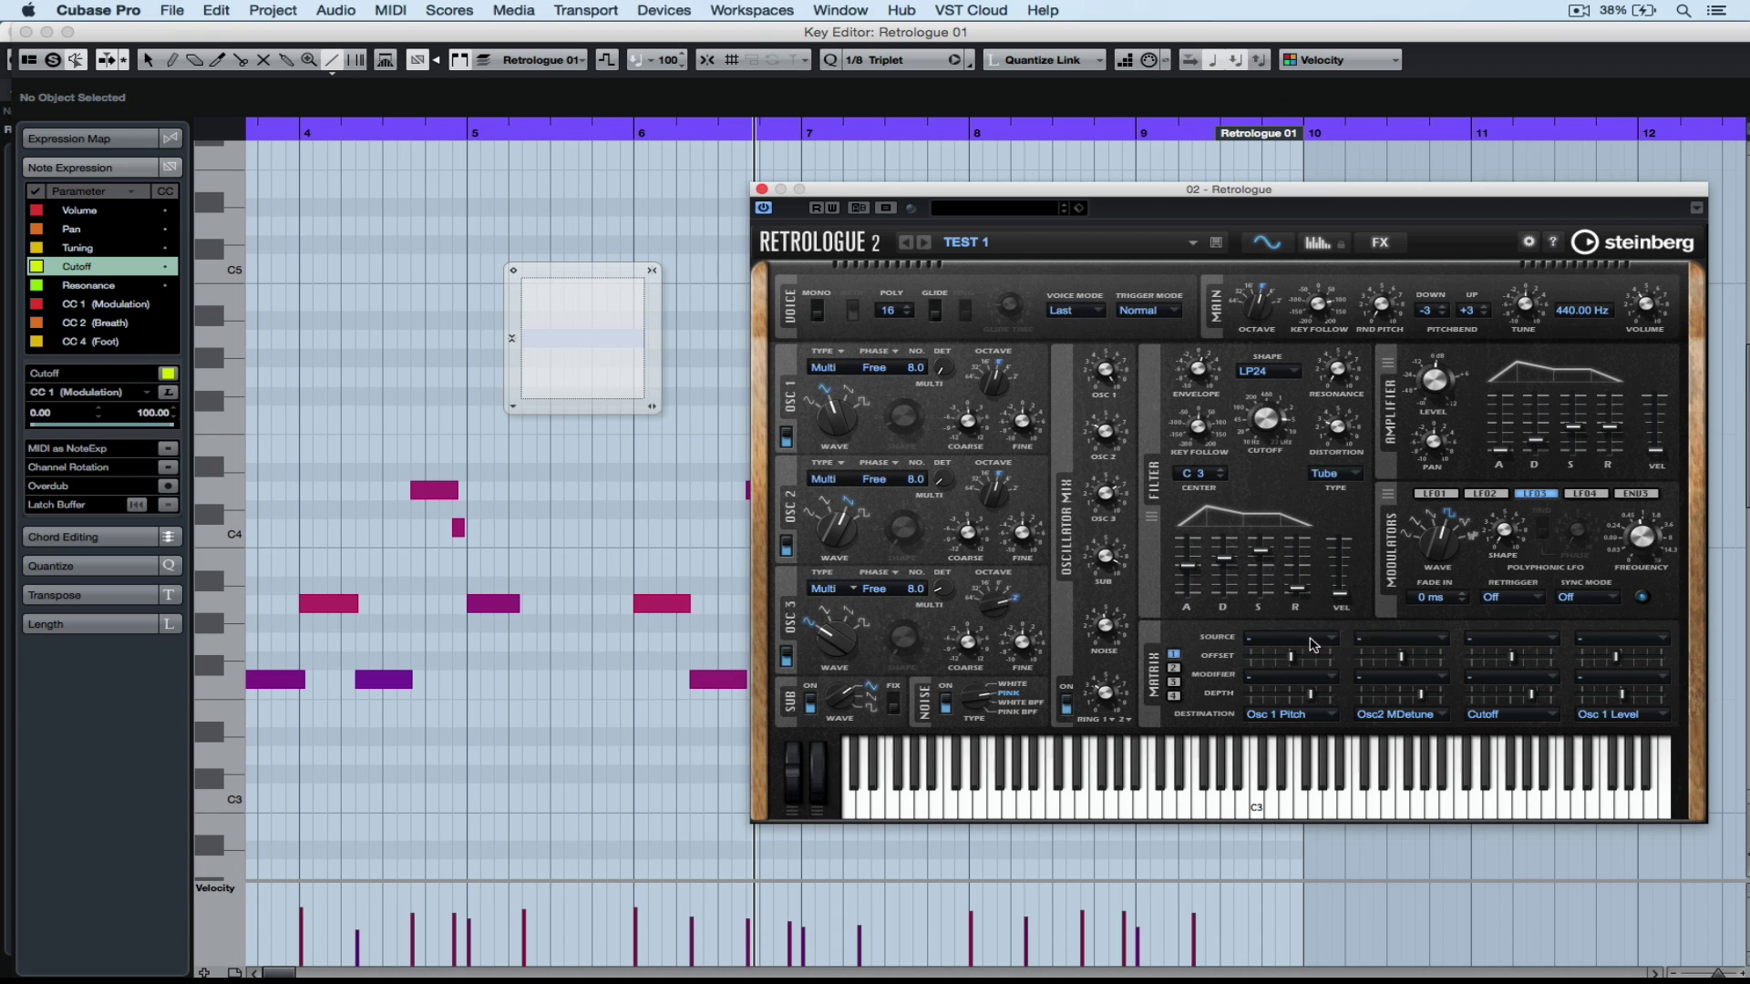
pyautogui.click(1312, 642)
pyautogui.moveTo(1375, 907)
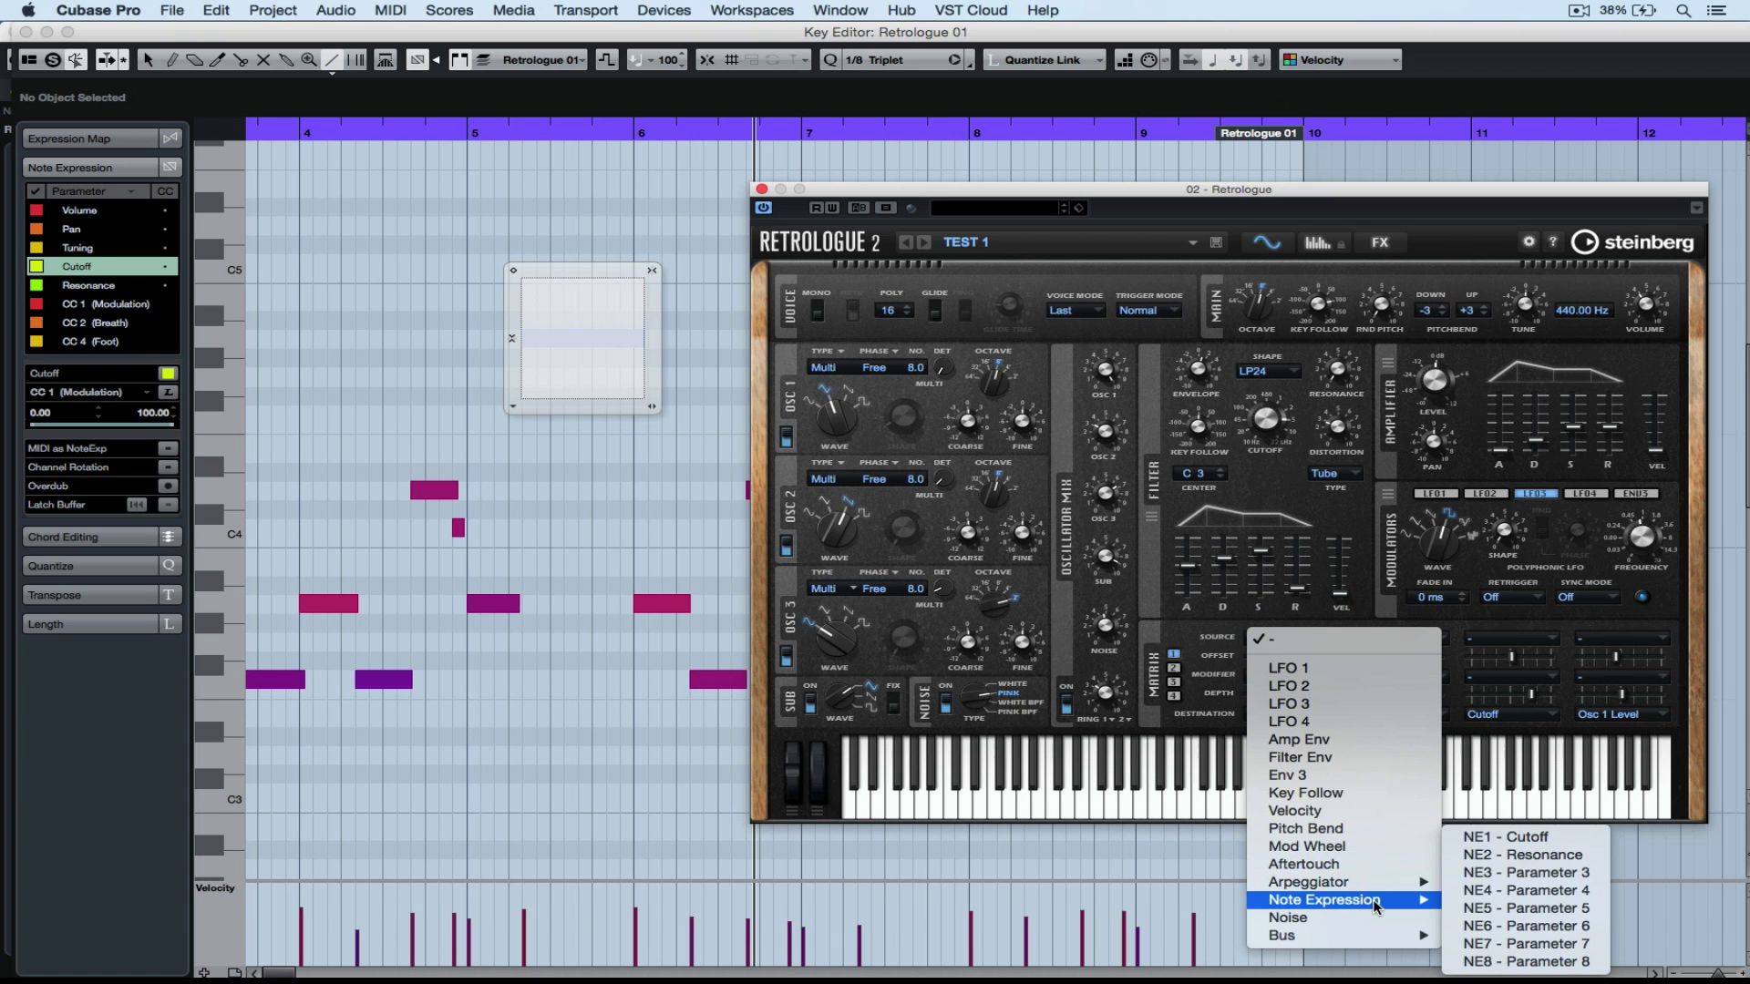
pyautogui.click(1531, 872)
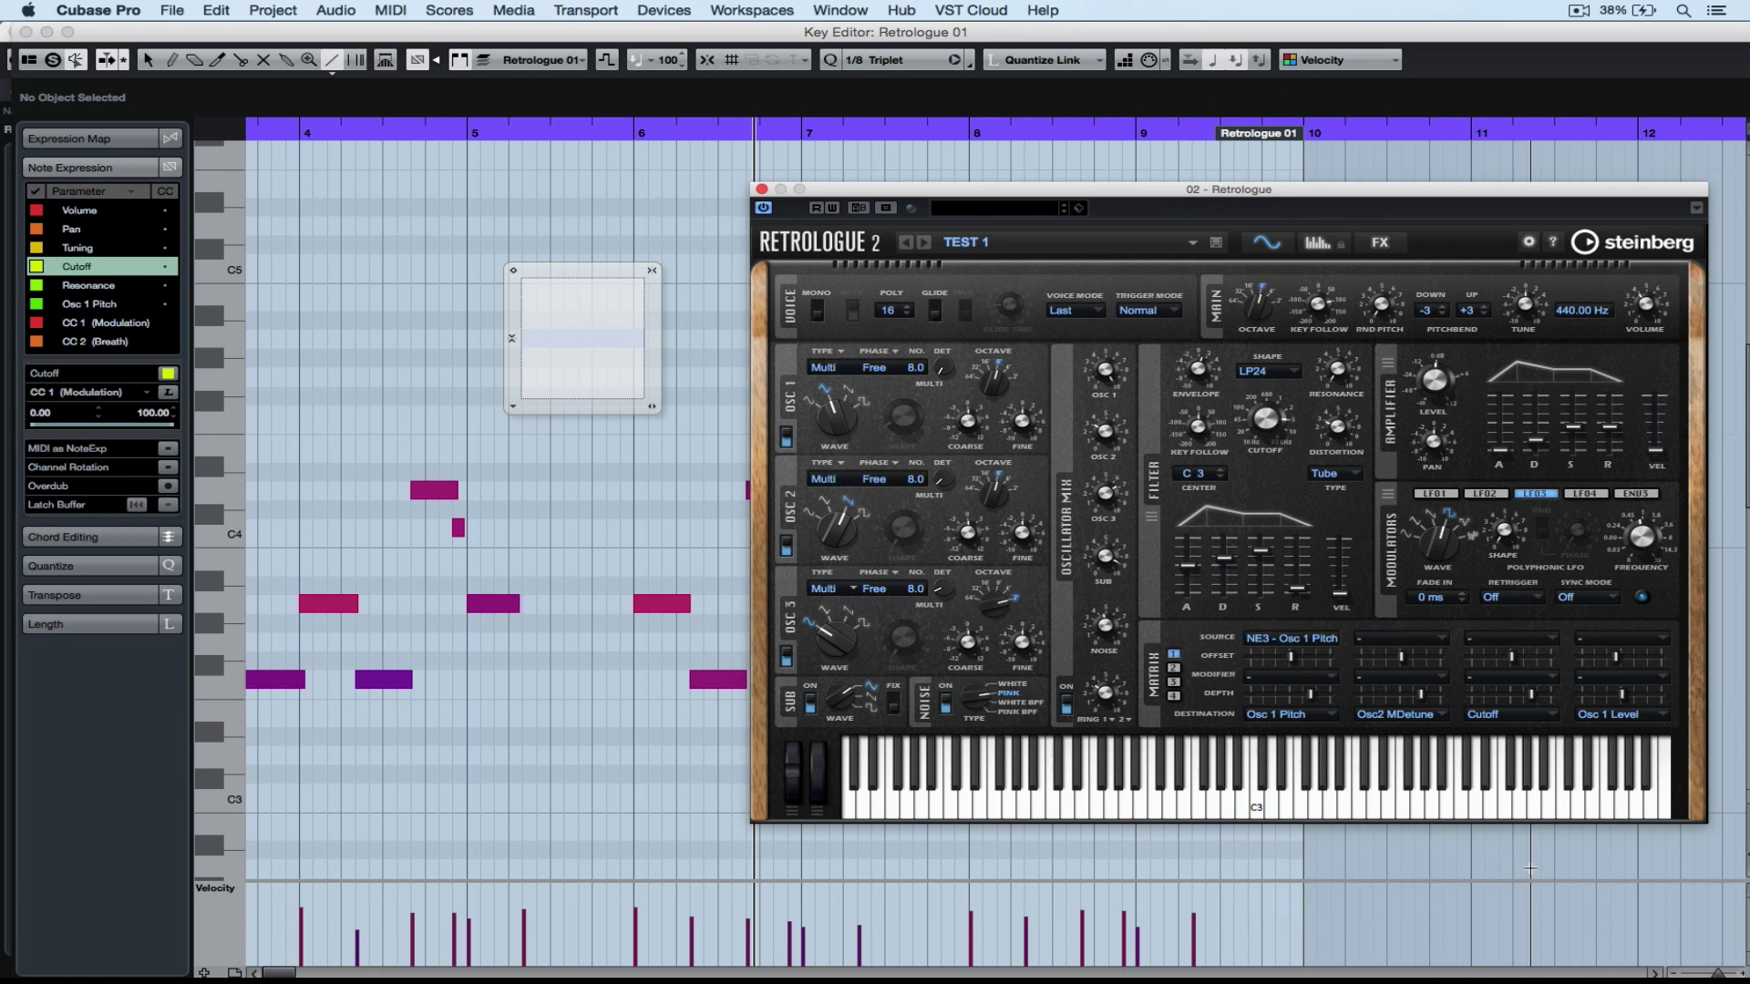
# - Draw a falling Osc 1 Pitch expression curve across the note and play it back
pyautogui.click(92, 306)
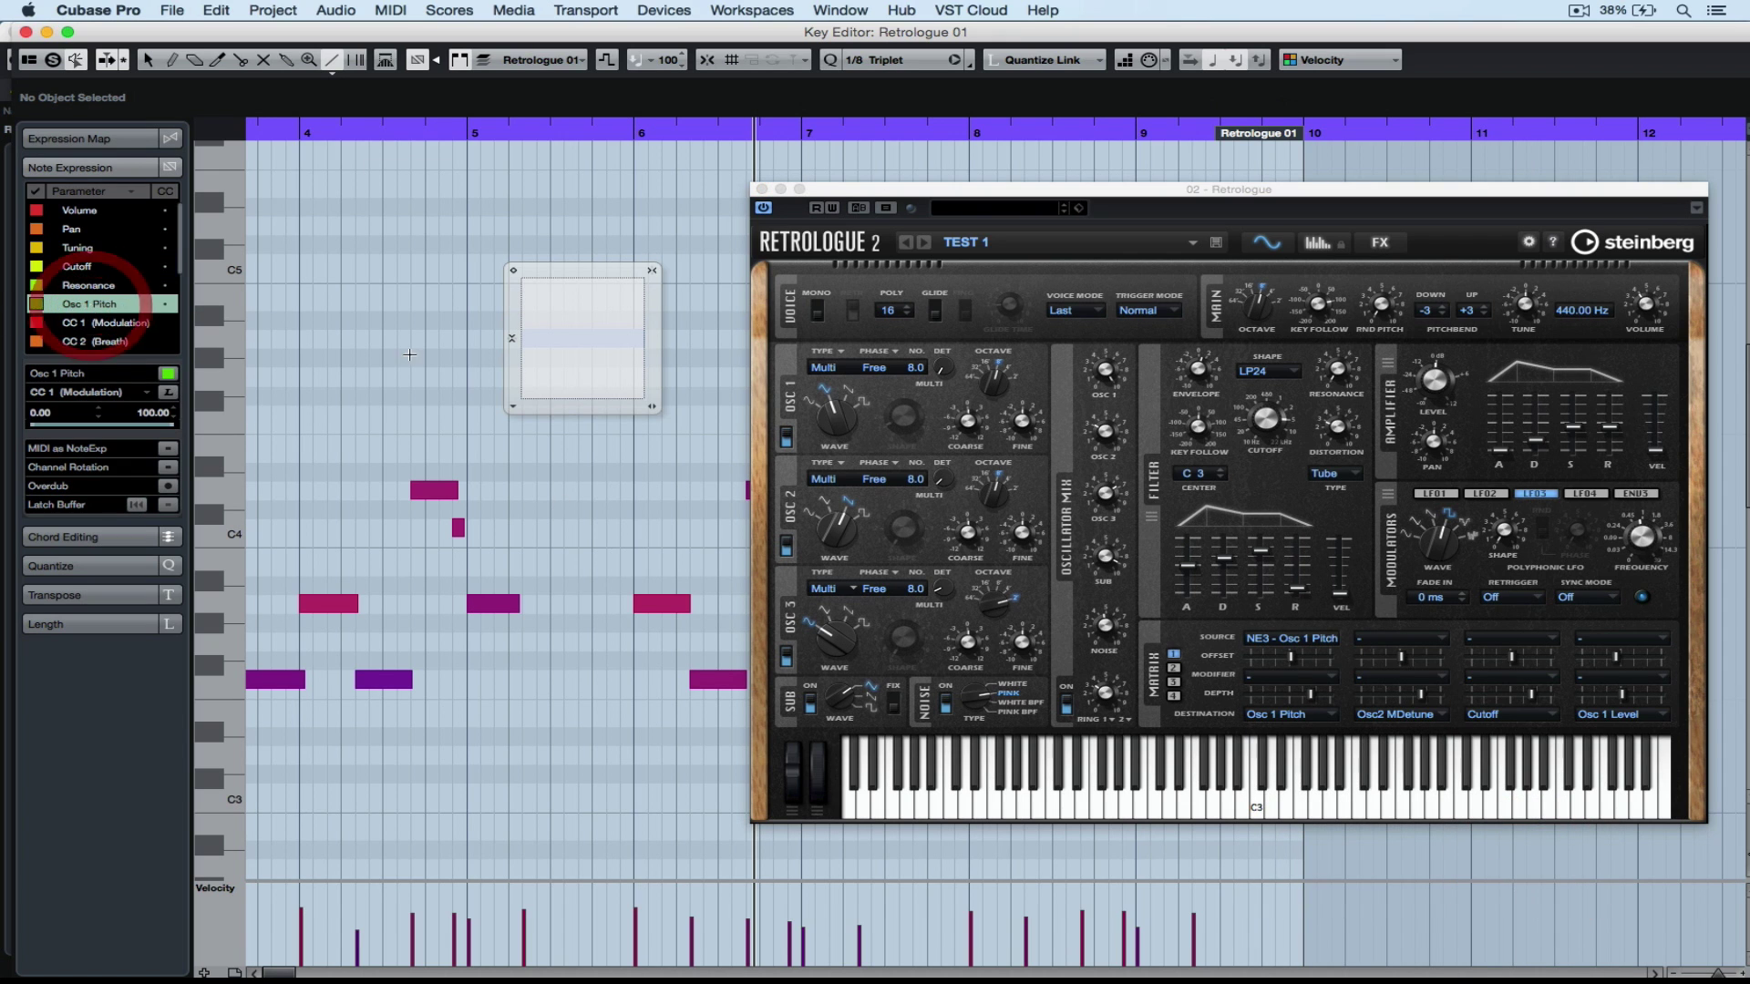
pyautogui.moveTo(528, 337); pyautogui.dragTo(650, 402)
pyautogui.press('space')
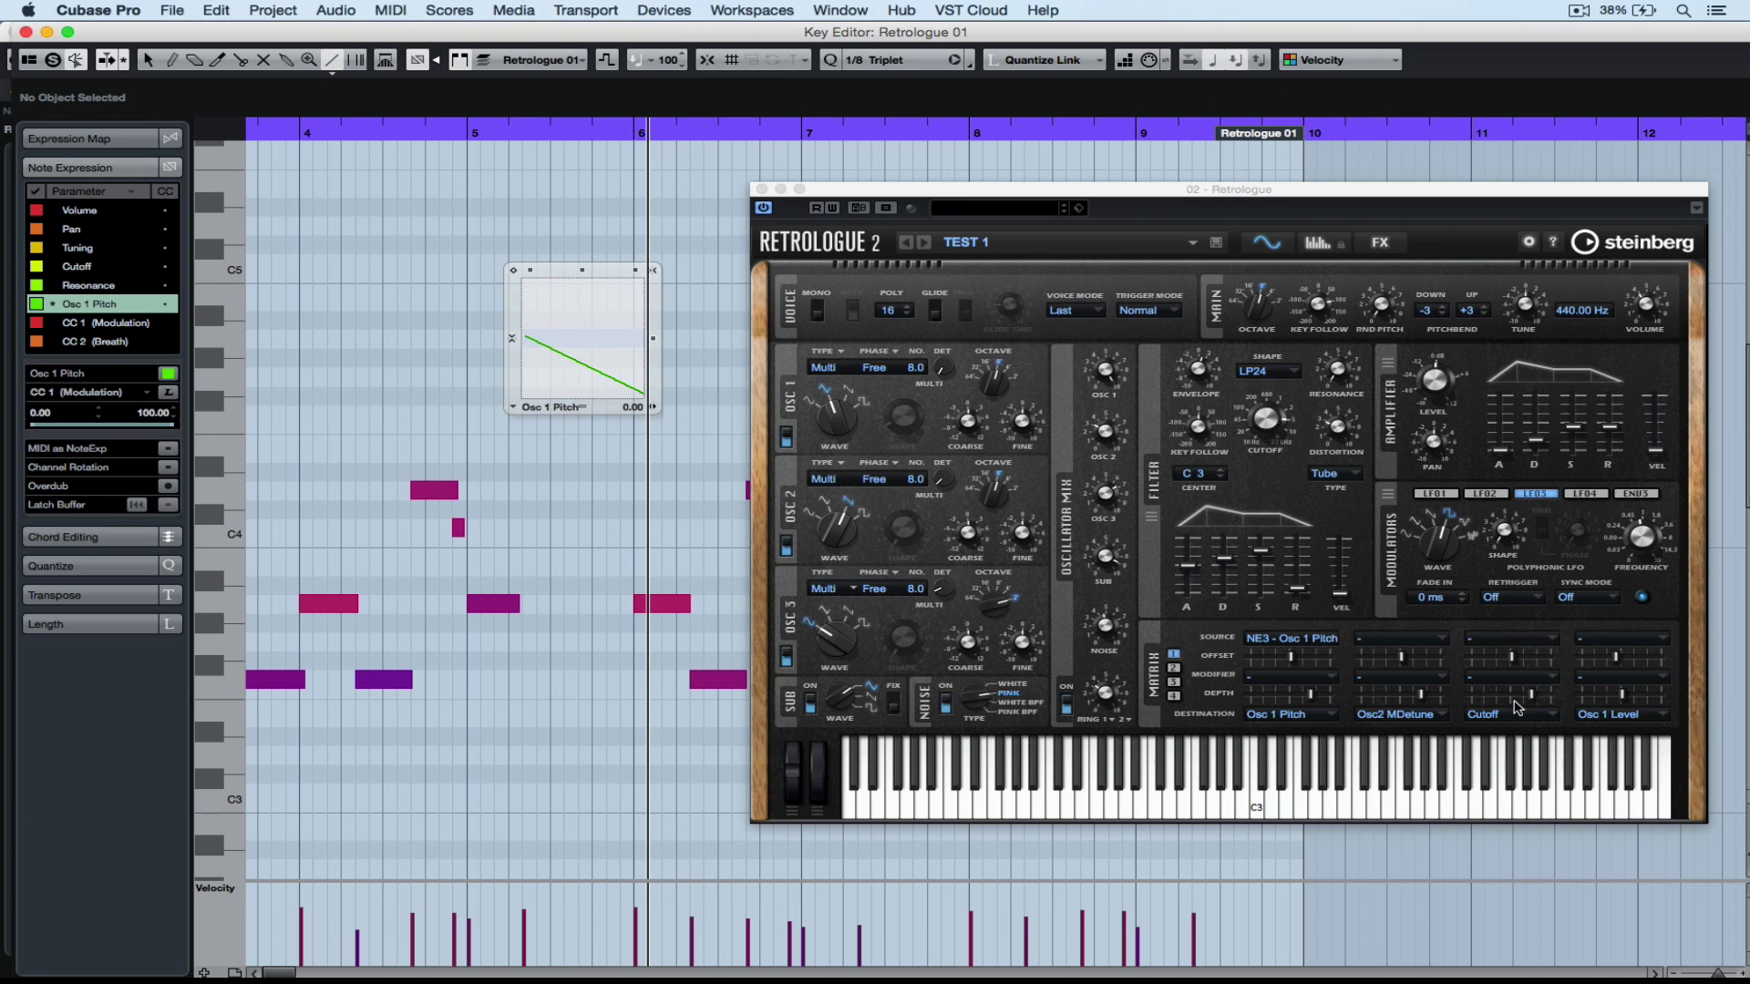
pyautogui.click(1410, 639)
# - Set matrix slot 2 to source NE4 - Parameter 4 and destination Distortion, then select Distortion for editing
pyautogui.moveTo(1410, 889)
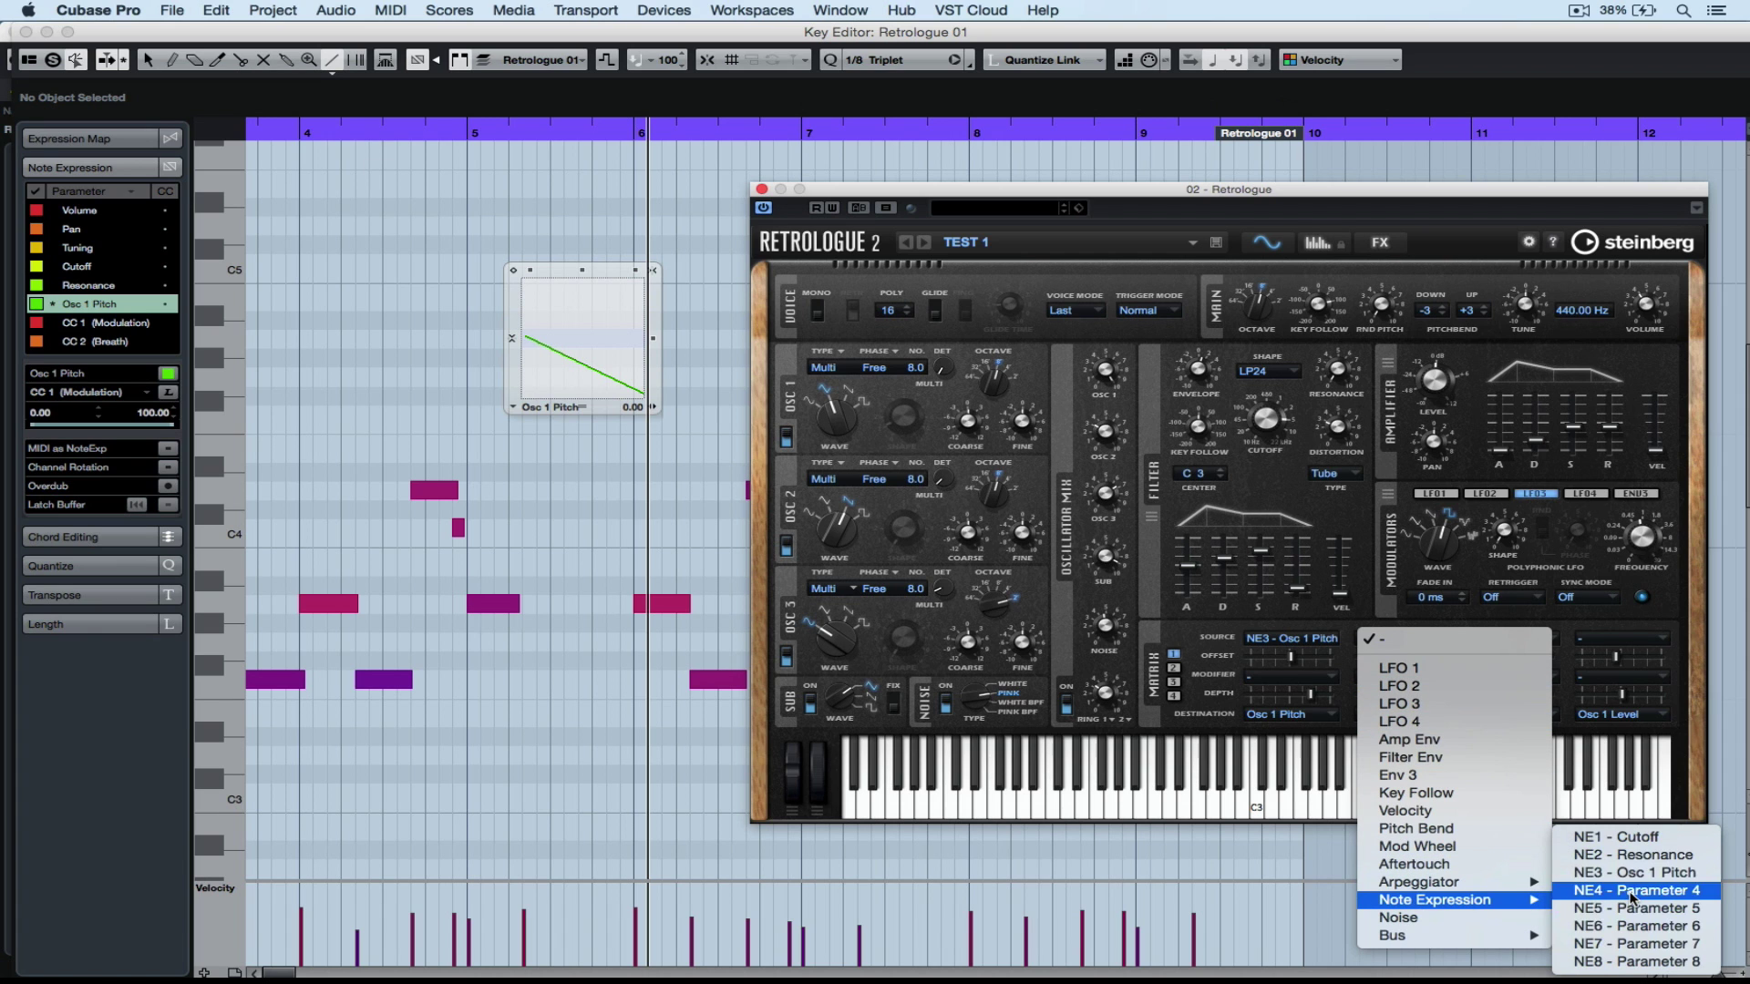
pyautogui.click(1630, 893)
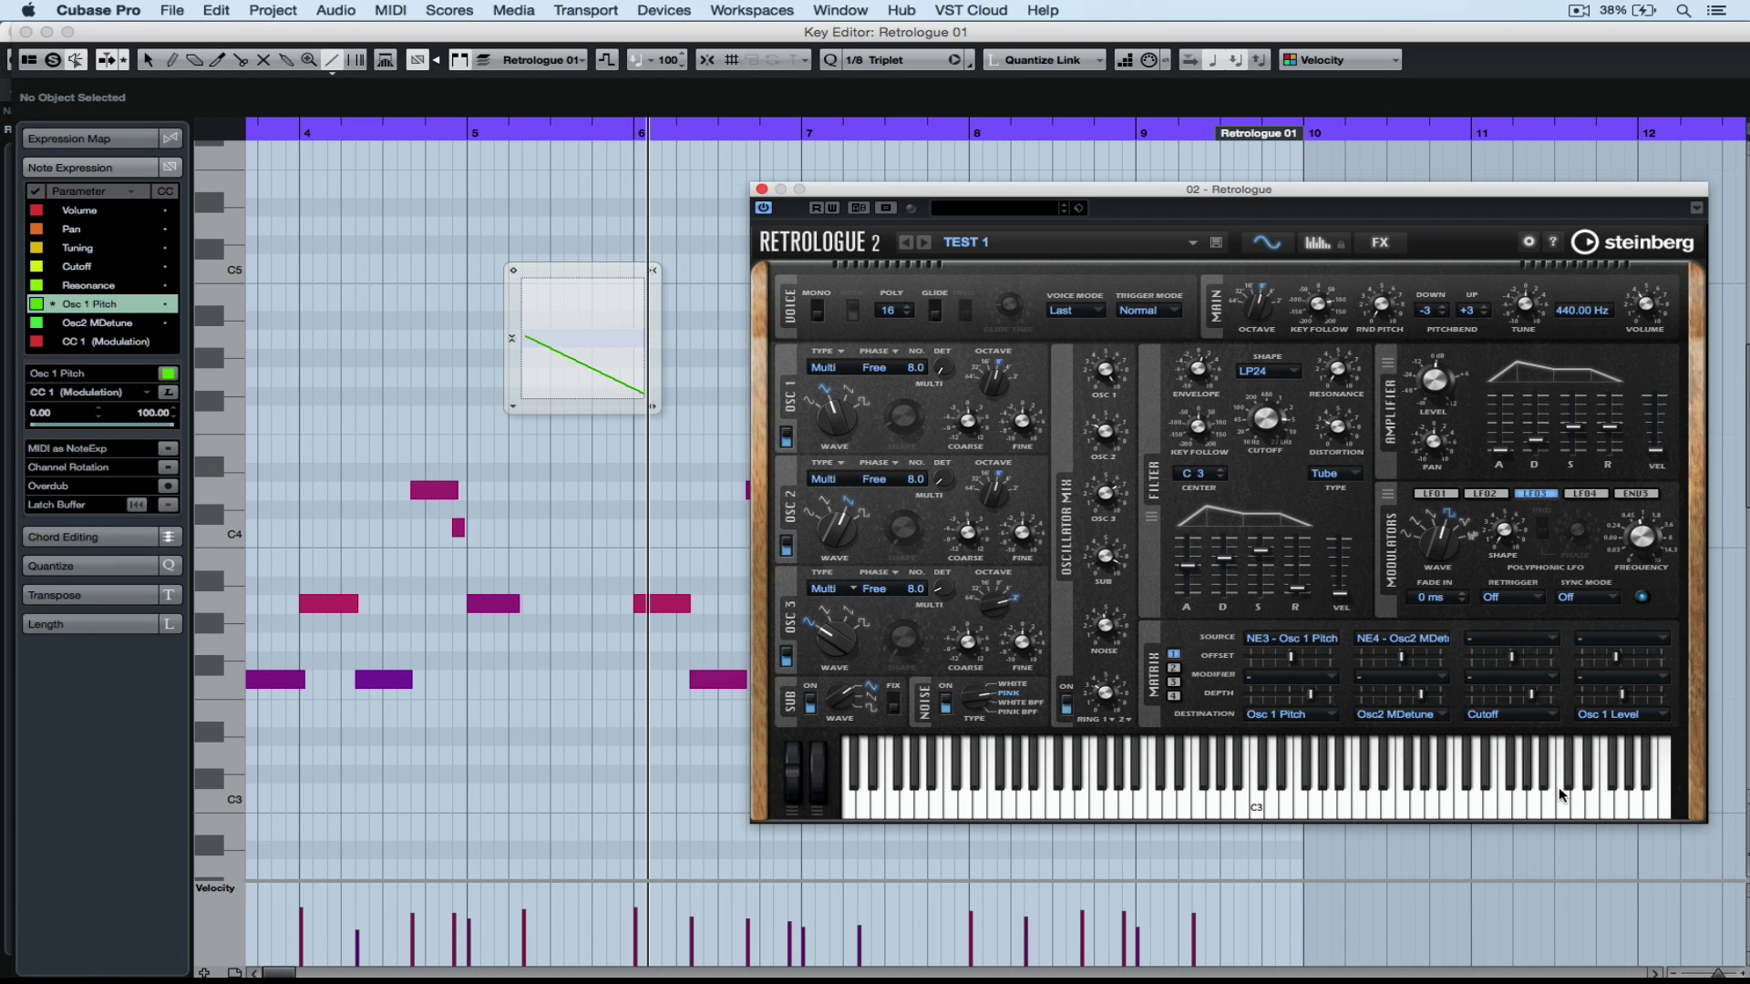
pyautogui.click(1420, 716)
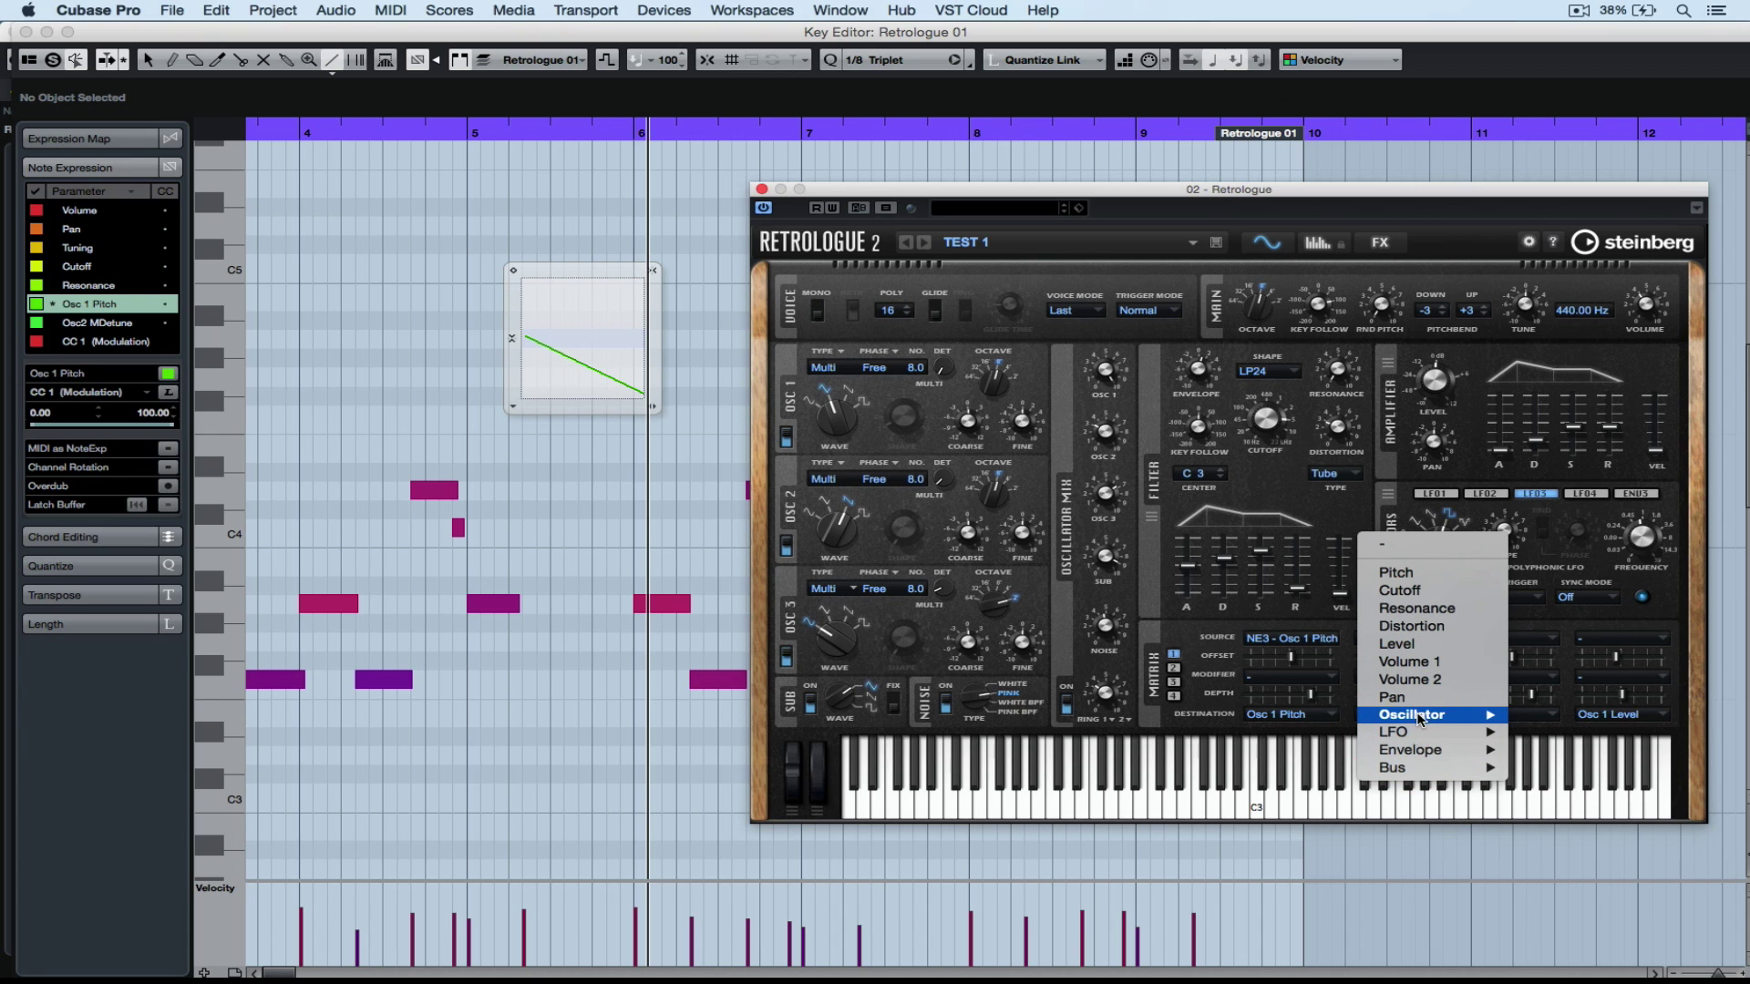
pyautogui.moveTo(1410, 737)
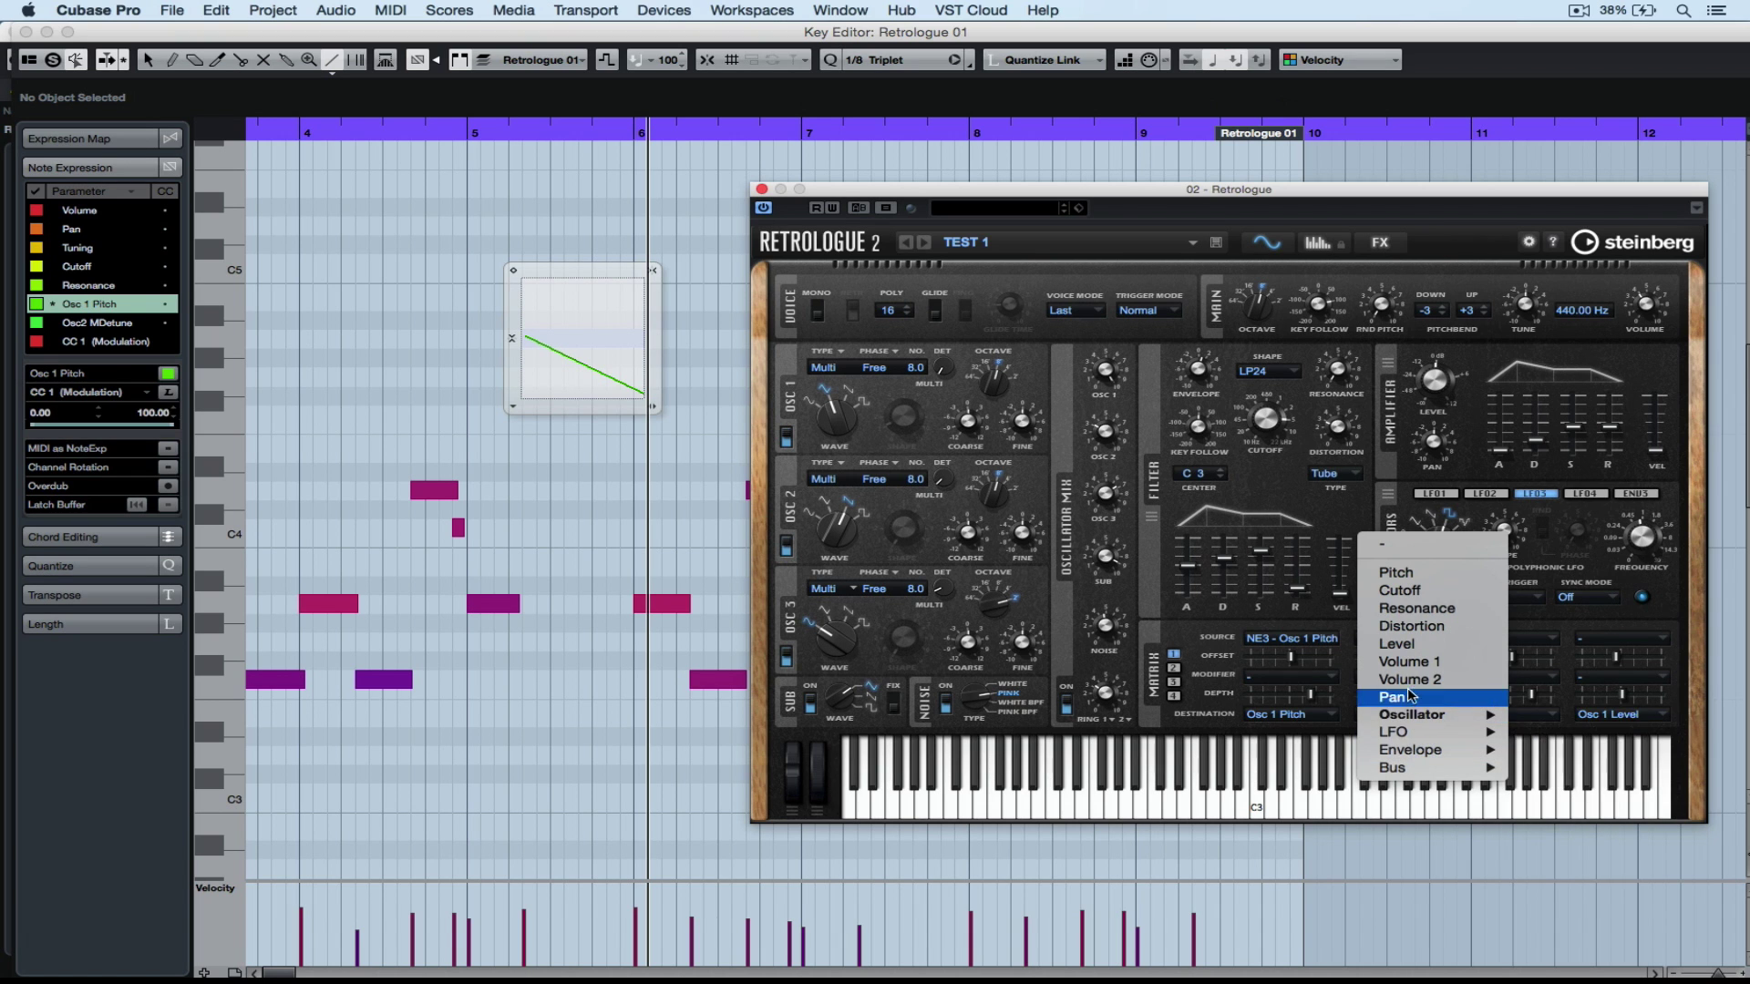
pyautogui.click(1407, 628)
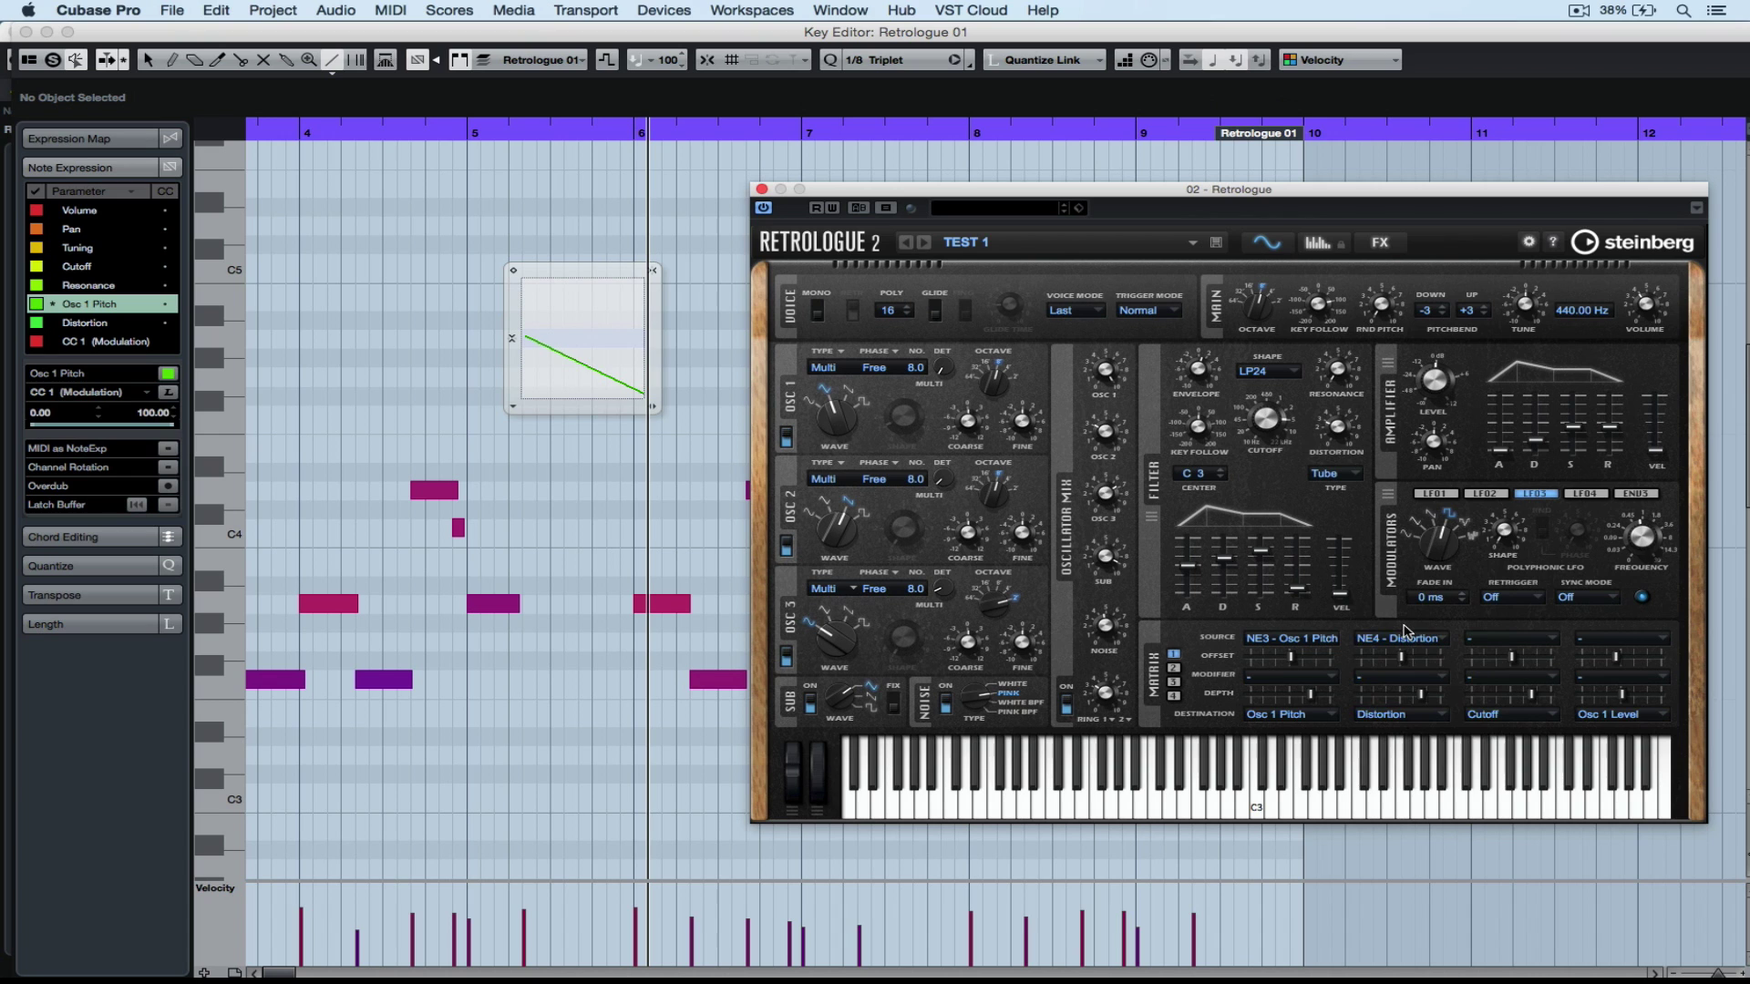
pyautogui.click(82, 330)
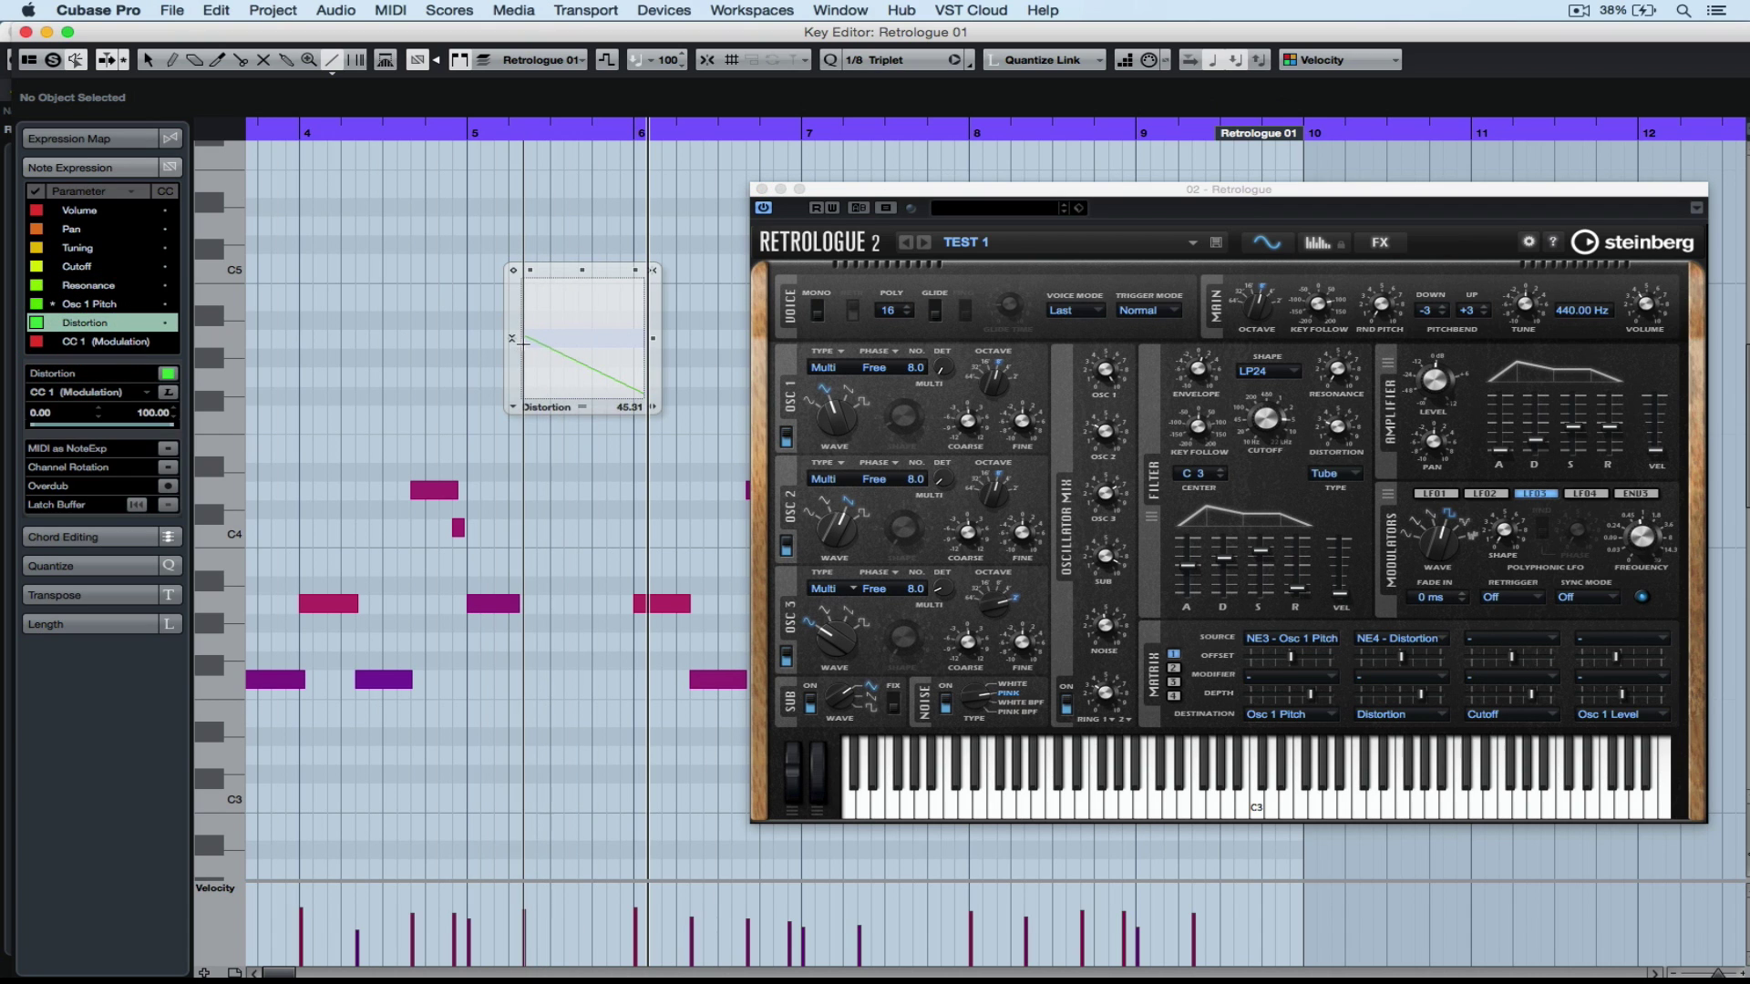
# - Draw a first Distortion curve on the note and set Retrologue's distortion type to Bit Red
pyautogui.click(171, 60)
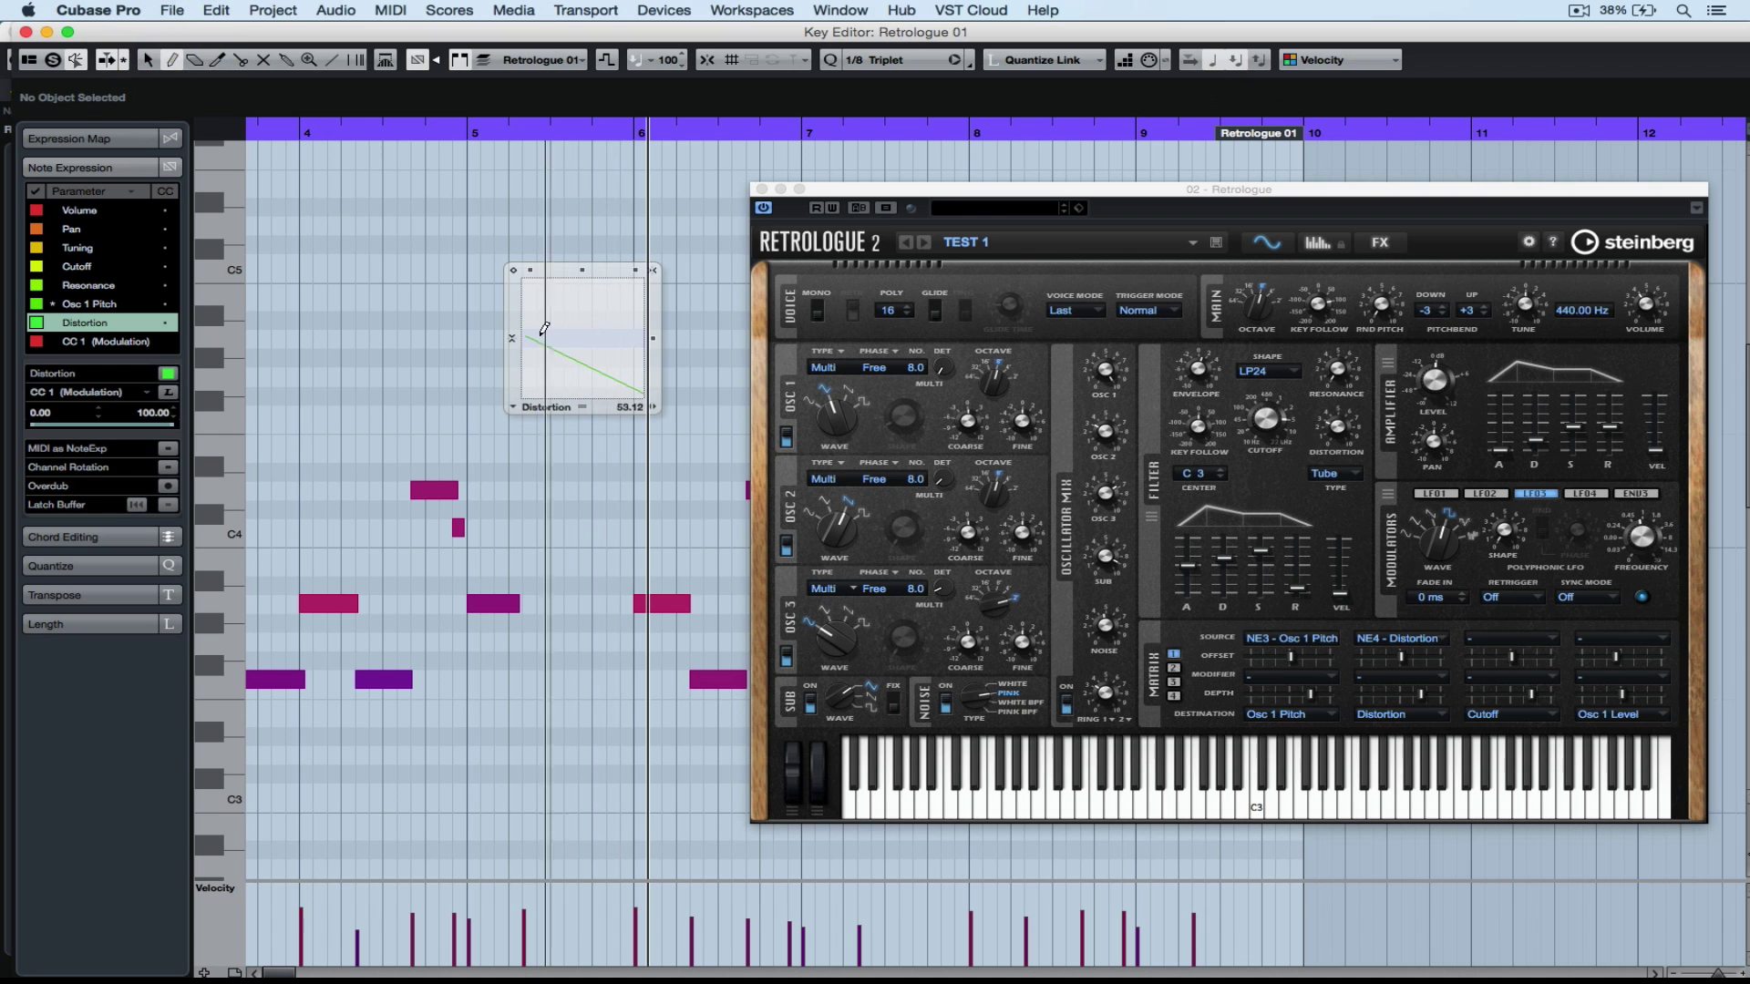
pyautogui.moveTo(521, 338); pyautogui.dragTo(651, 293)
pyautogui.click(1337, 475)
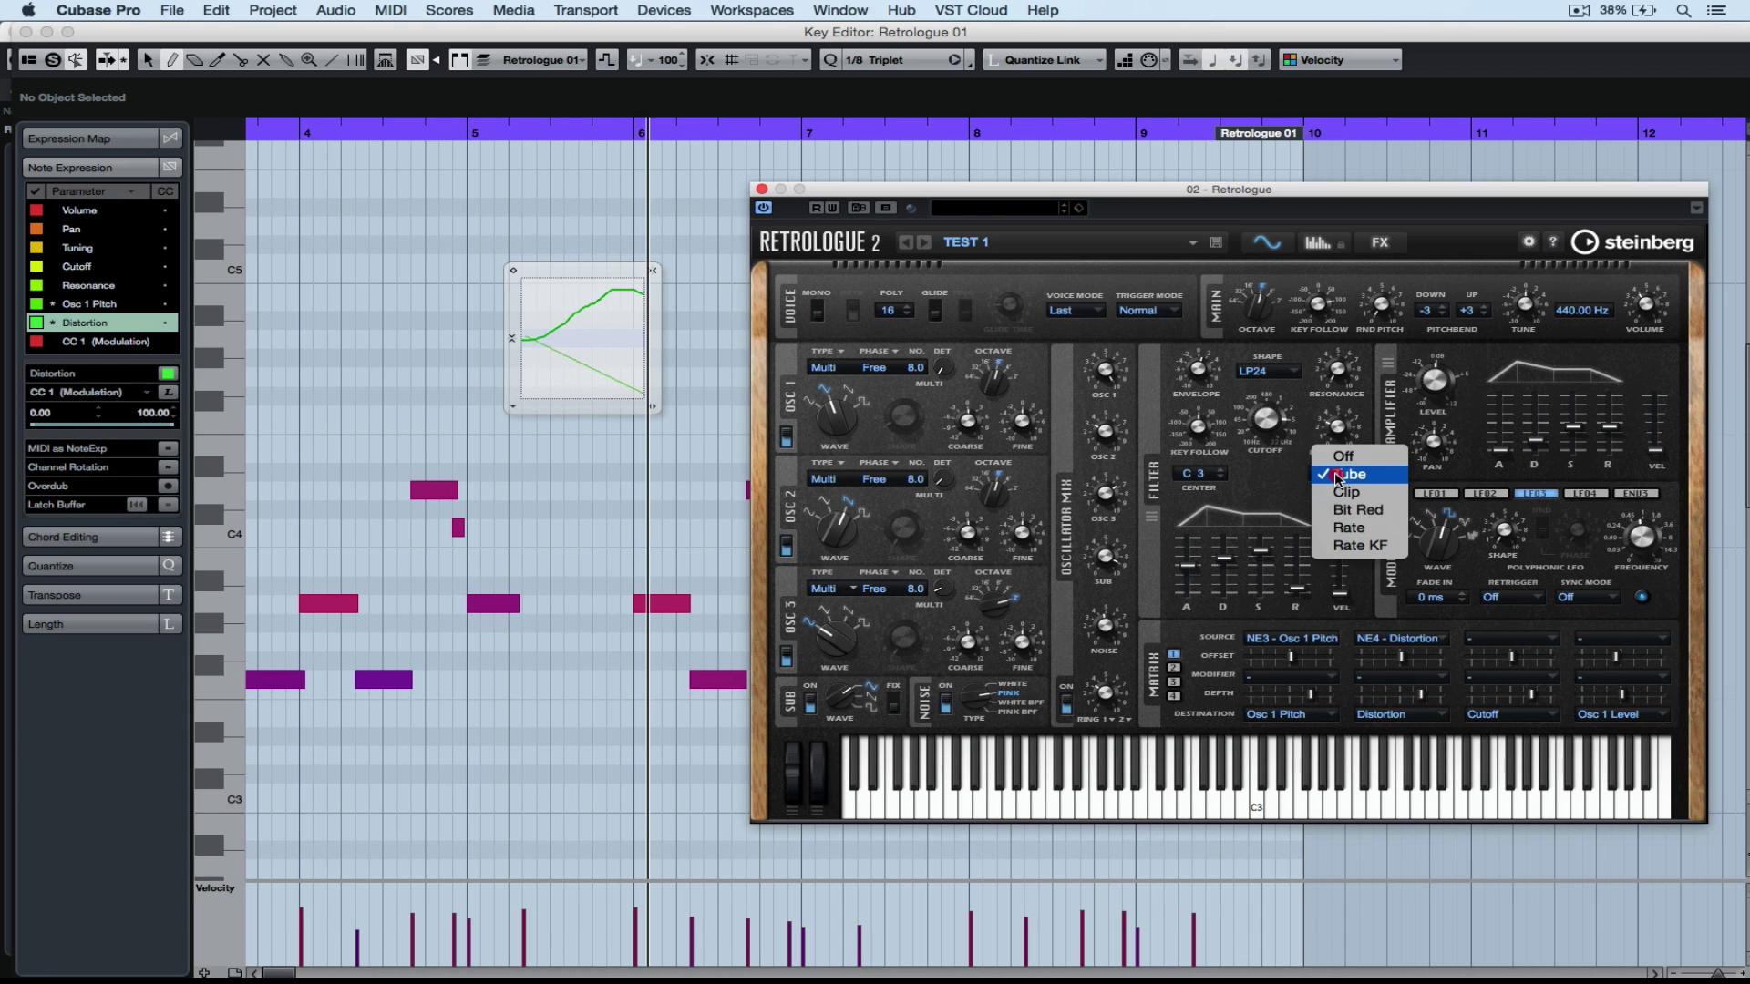
pyautogui.click(1335, 501)
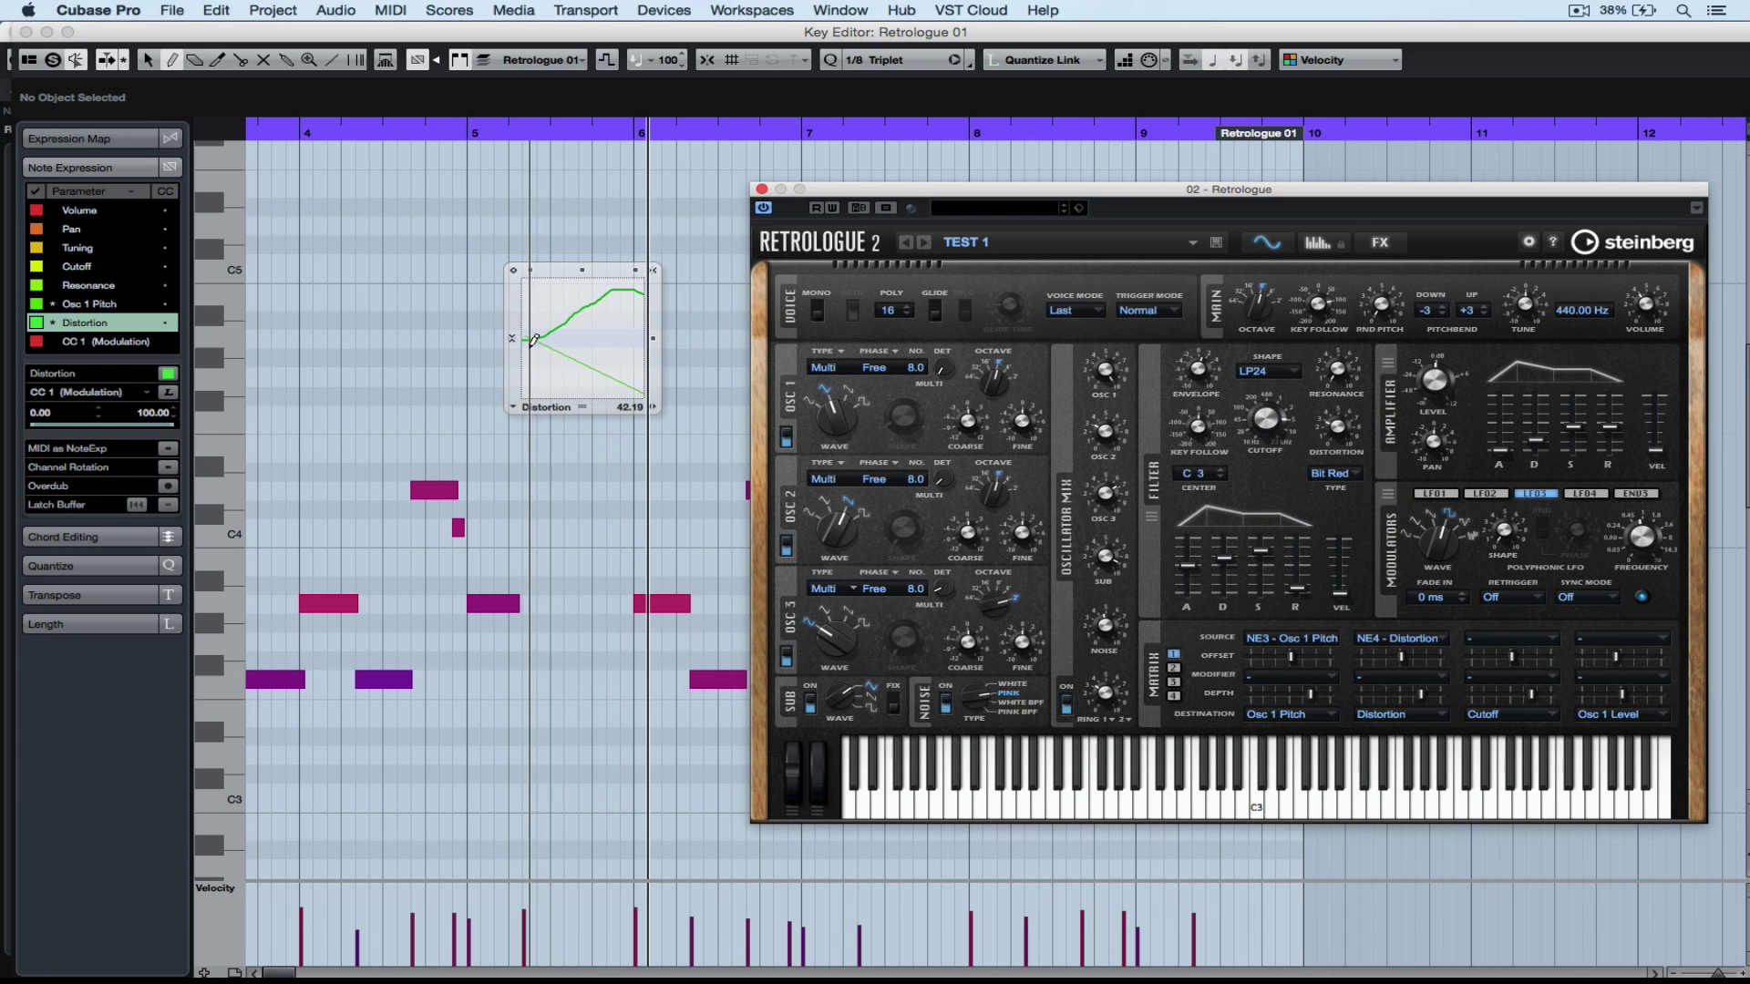
# - Redraw the Distortion expression as a straight line rising to 100 by the note's end
pyautogui.moveTo(527, 342)
pyautogui.mouseDown()
pyautogui.moveTo(626, 299)
pyautogui.moveTo(524, 397)
pyautogui.moveTo(656, 272)
pyautogui.mouseUp()
pyautogui.click(528, 271)
pyautogui.moveTo(528, 323)
pyautogui.mouseDown()
pyautogui.moveTo(523, 355)
pyautogui.moveTo(527, 332)
pyautogui.mouseUp()
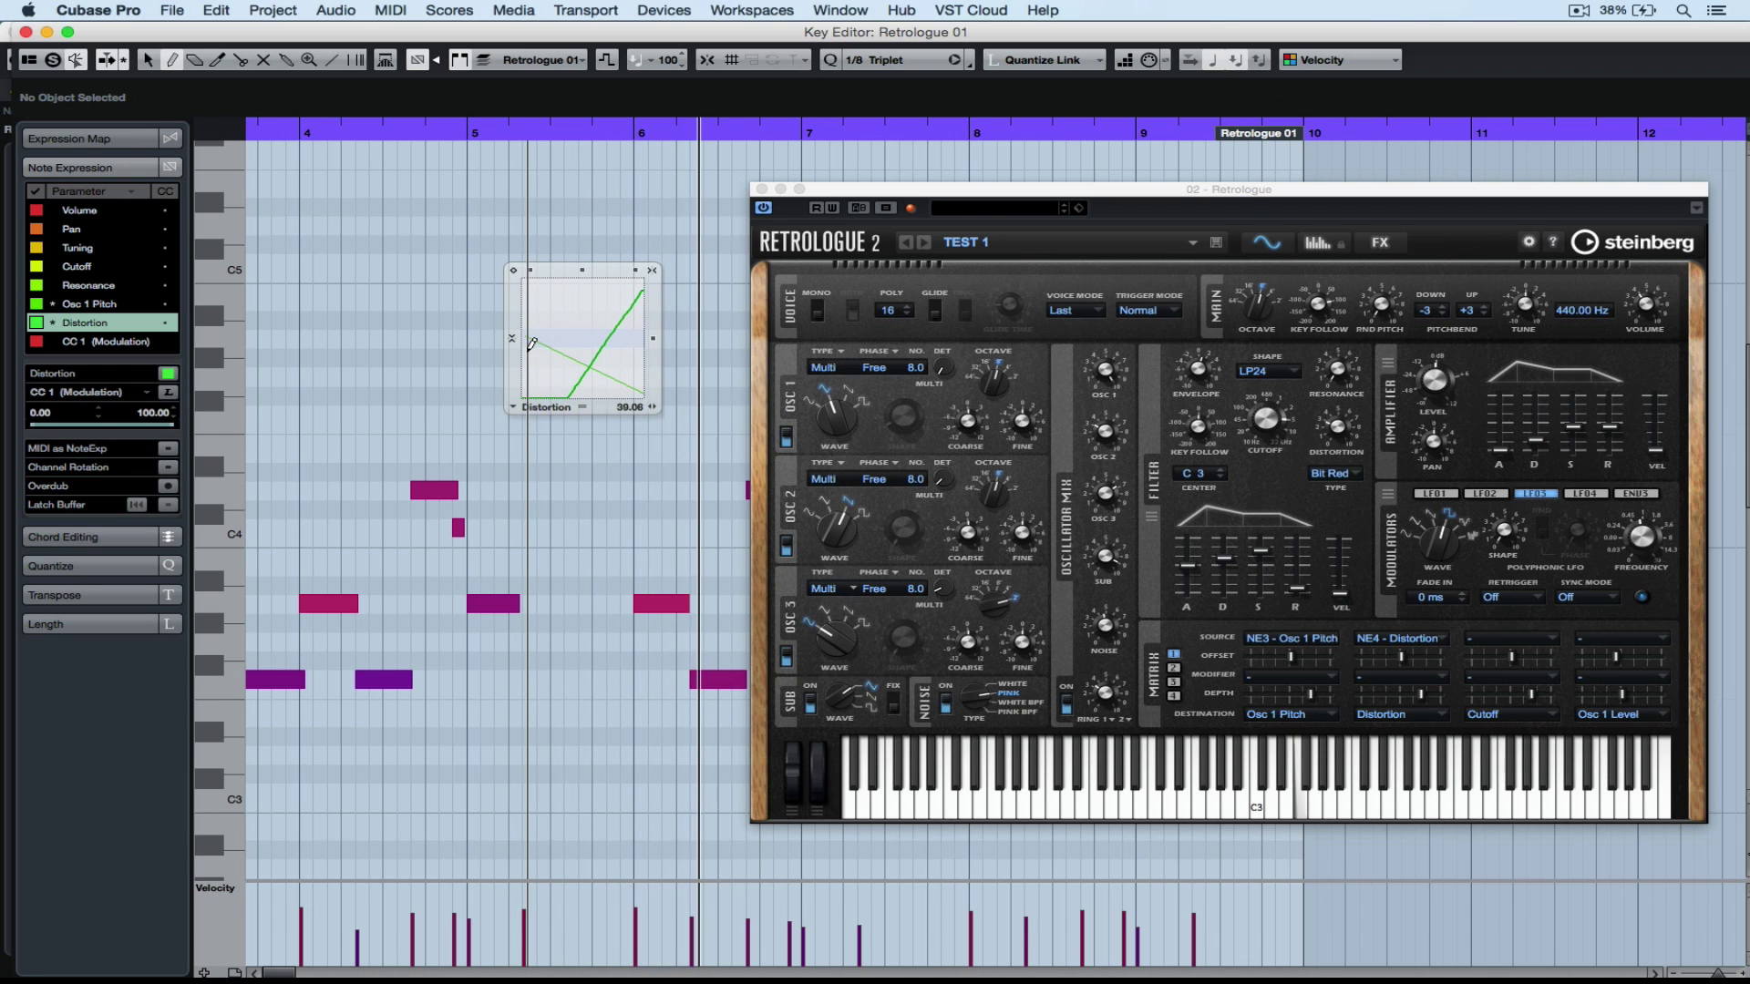
pyautogui.scroll(-6, 88, 246)
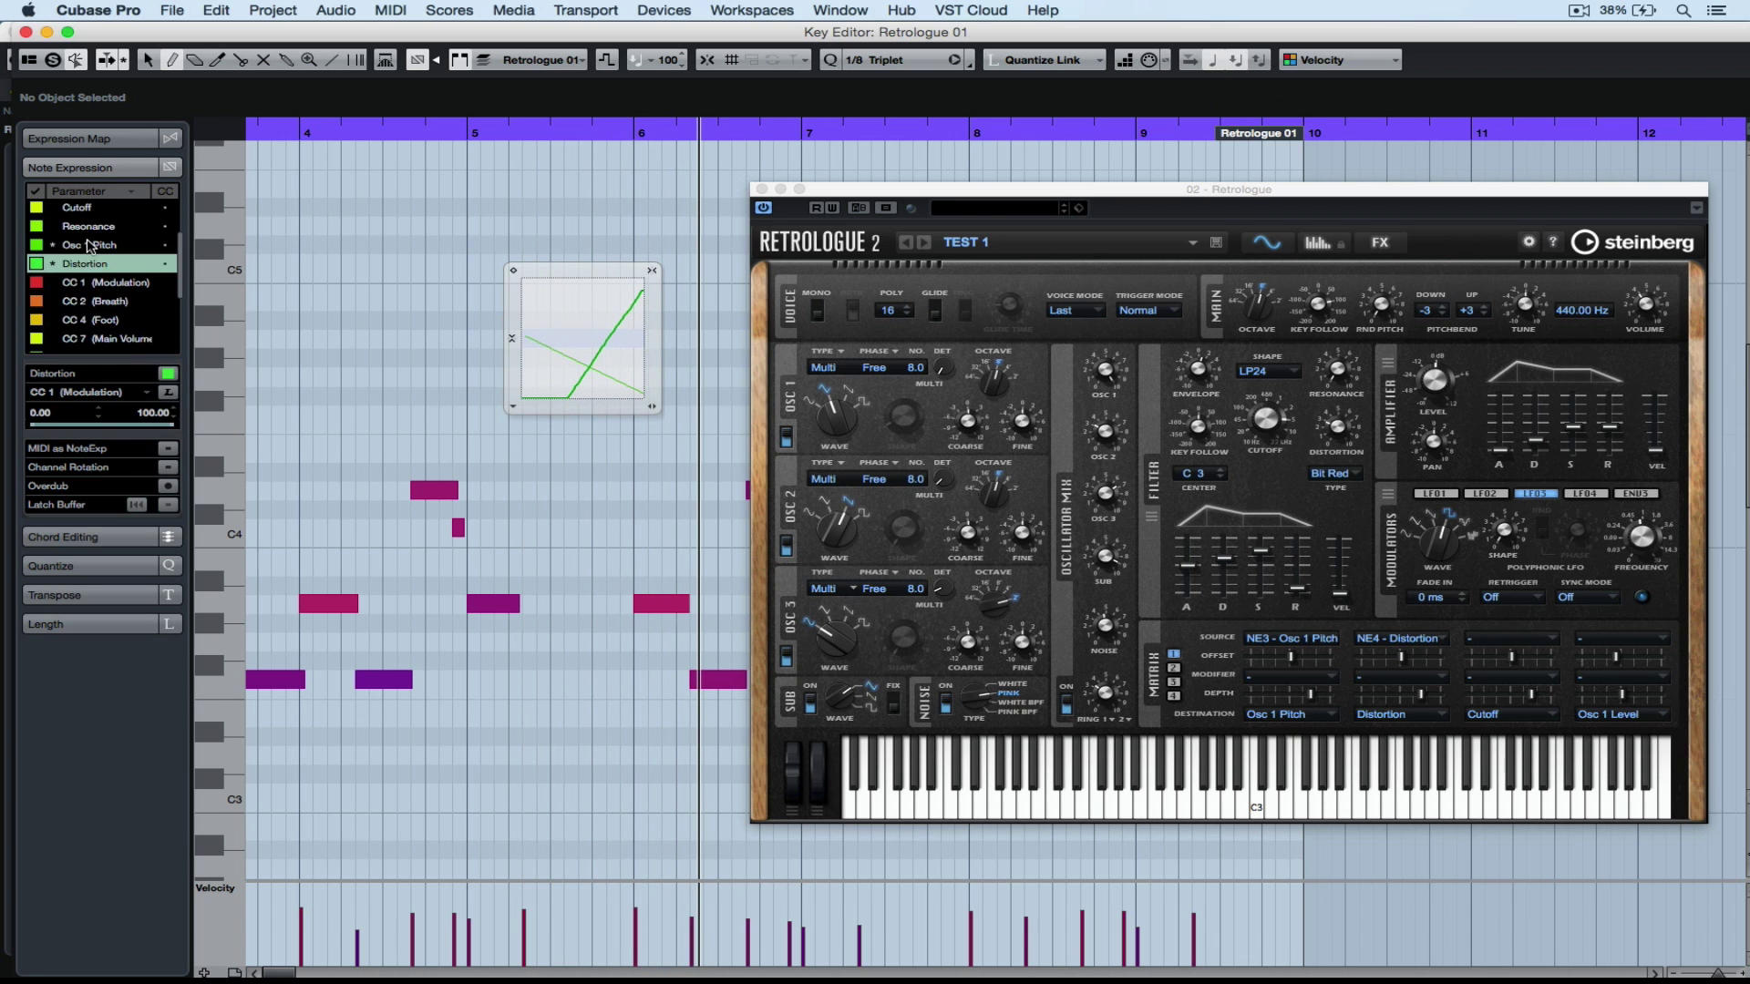
# - Switch the controller lane to display CC 1 (Modulation) data
pyautogui.scroll(3, 88, 246)
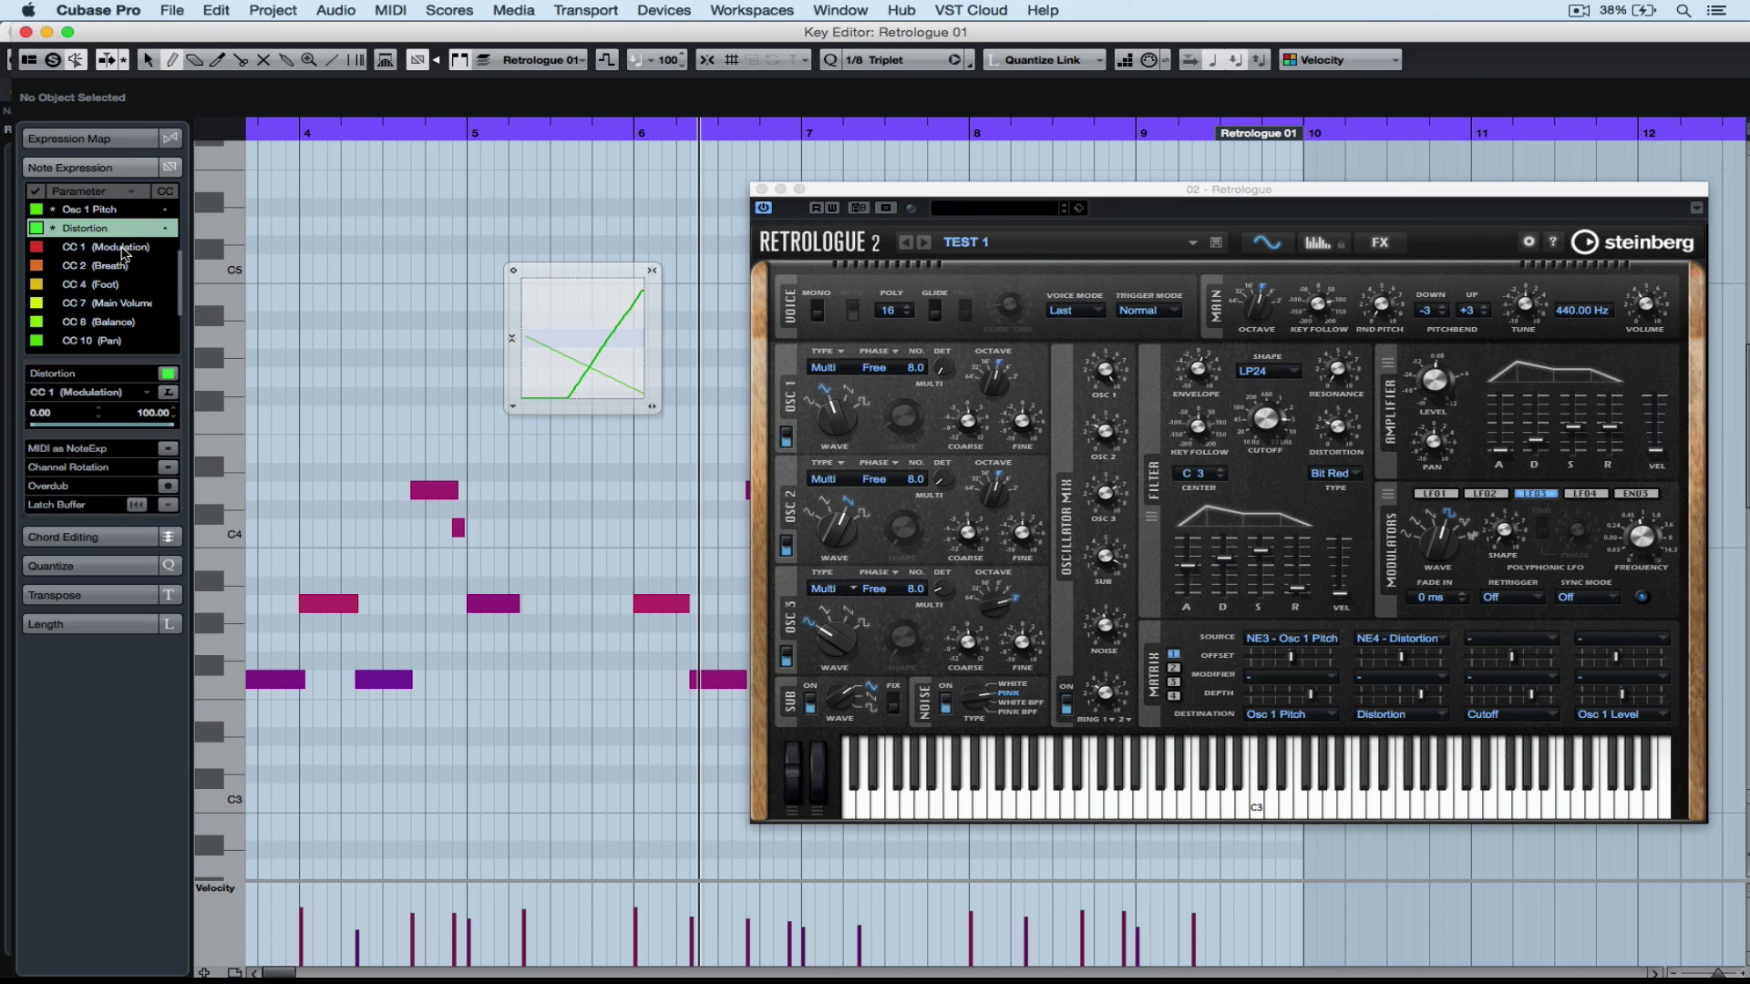
pyautogui.click(233, 888)
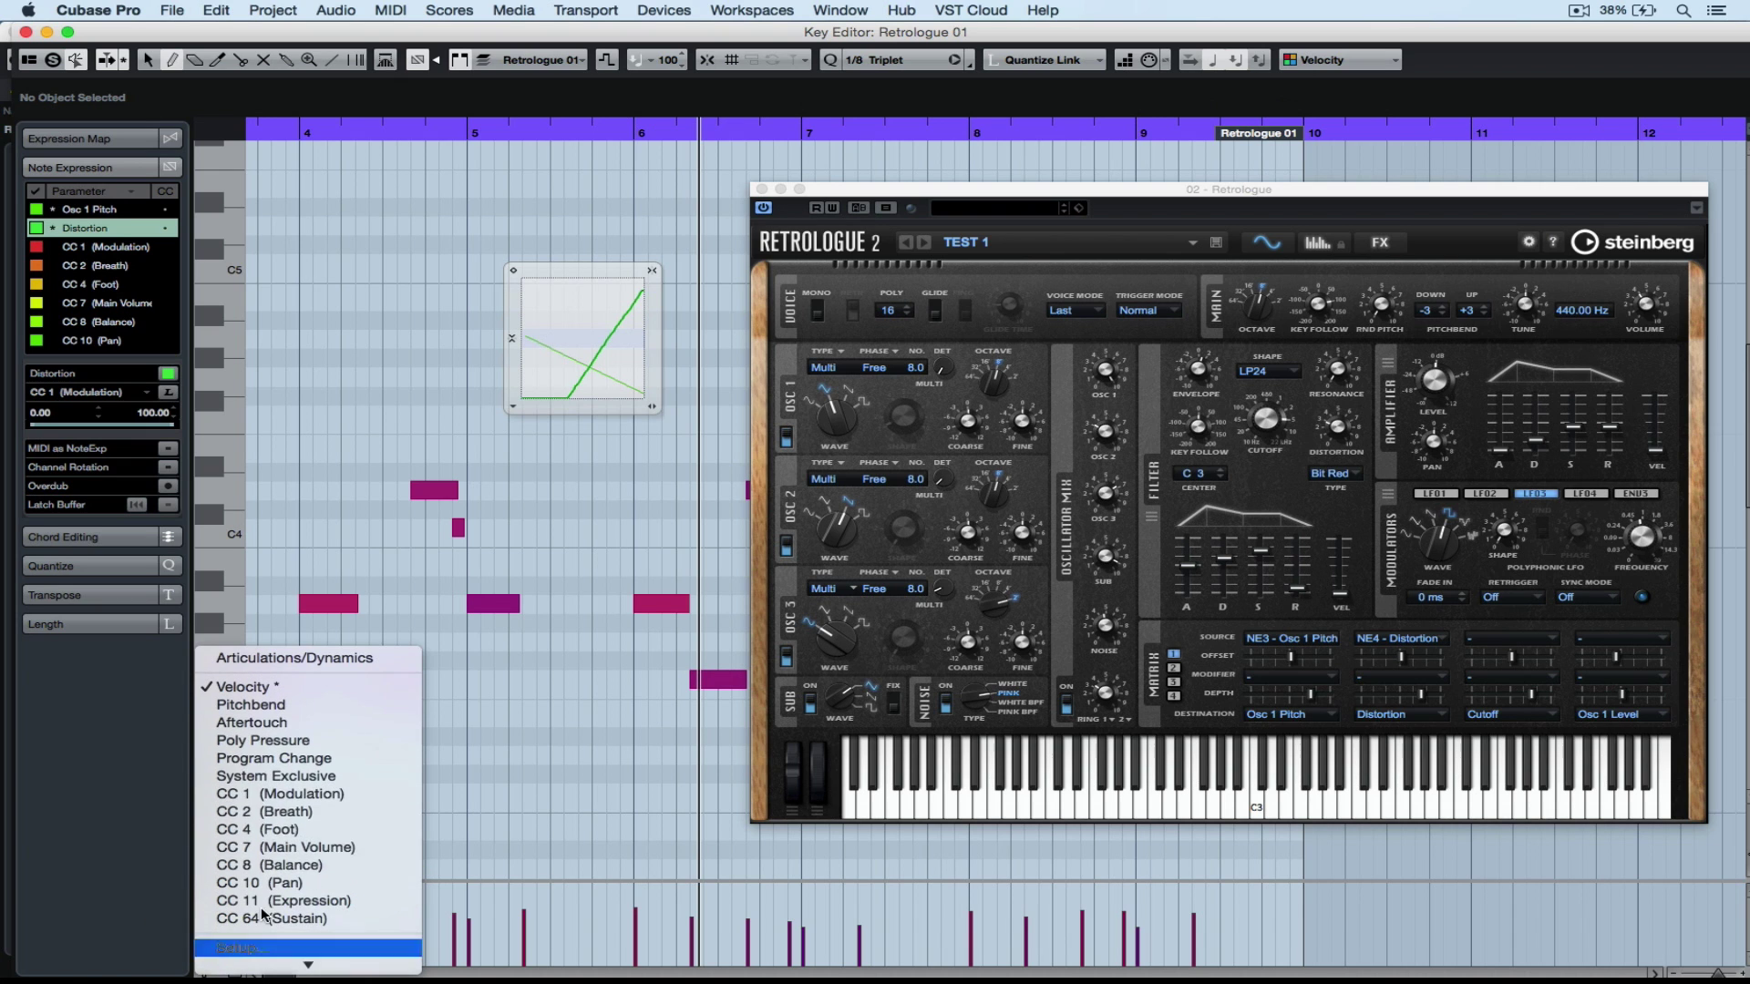
pyautogui.click(274, 789)
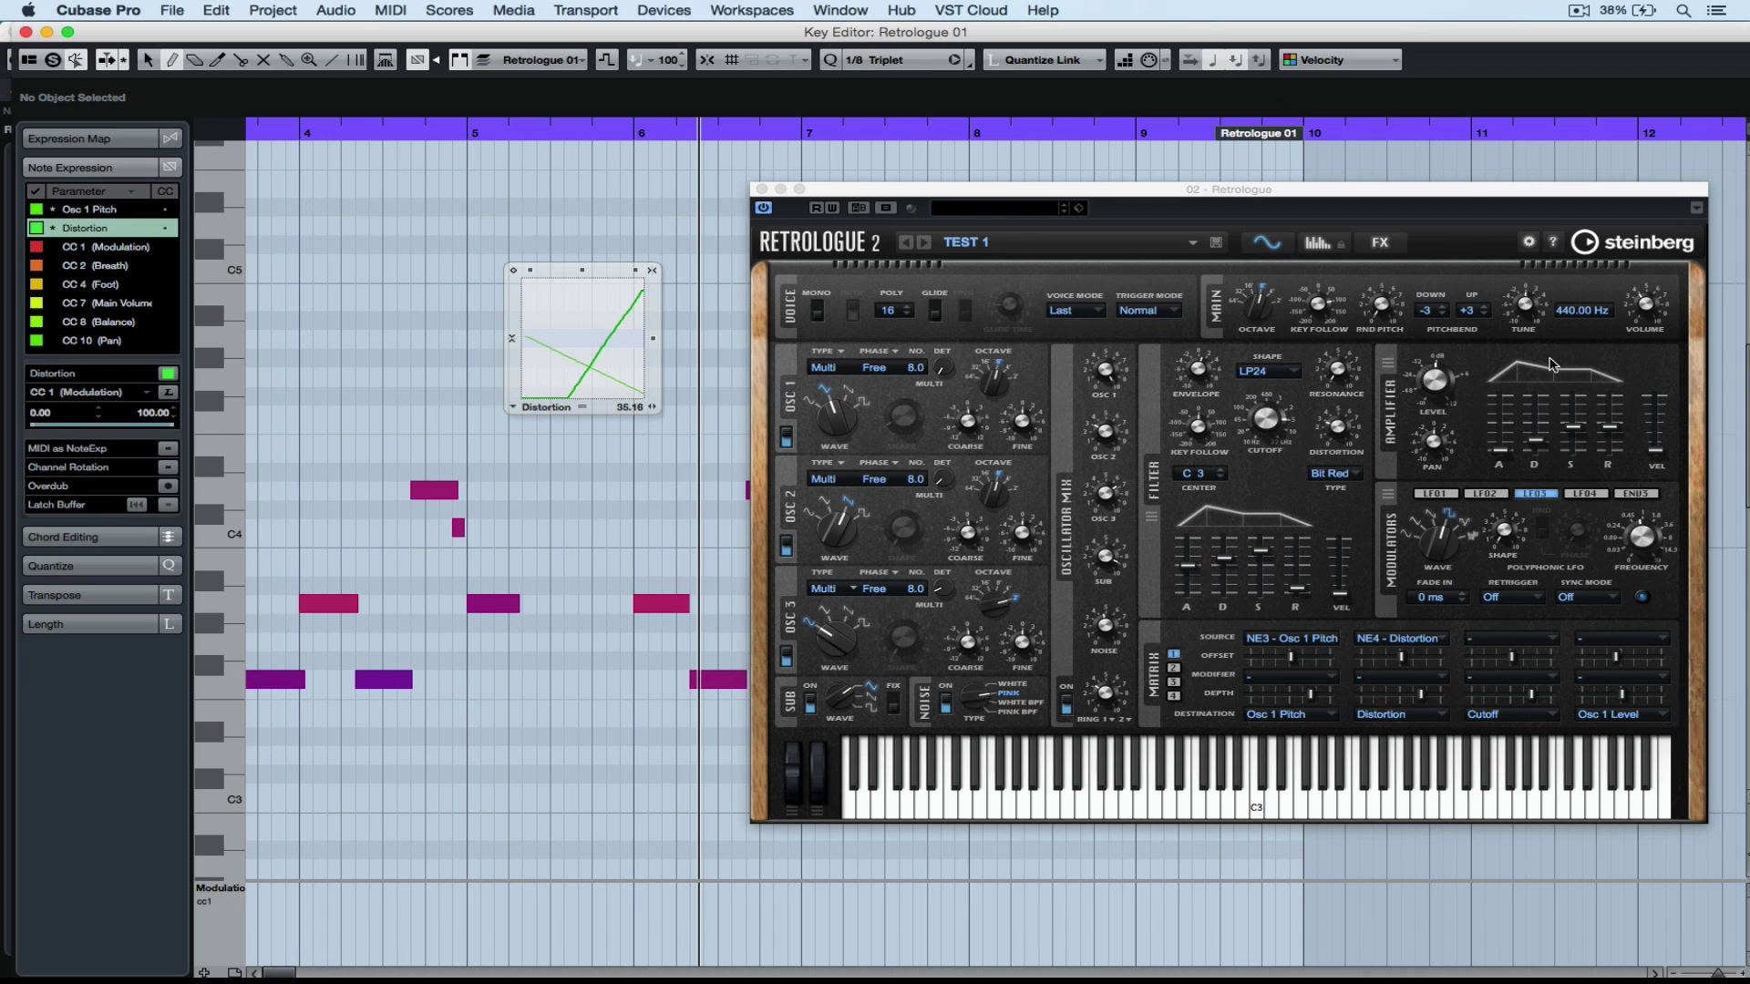
# - Draw a modulation hump that plateaus and falls to 0 under the notes, then play it back
pyautogui.moveTo(467, 929)
pyautogui.mouseDown()
pyautogui.moveTo(565, 875)
pyautogui.moveTo(694, 964)
pyautogui.mouseUp()
pyautogui.hscroll(-5, 540, 713)
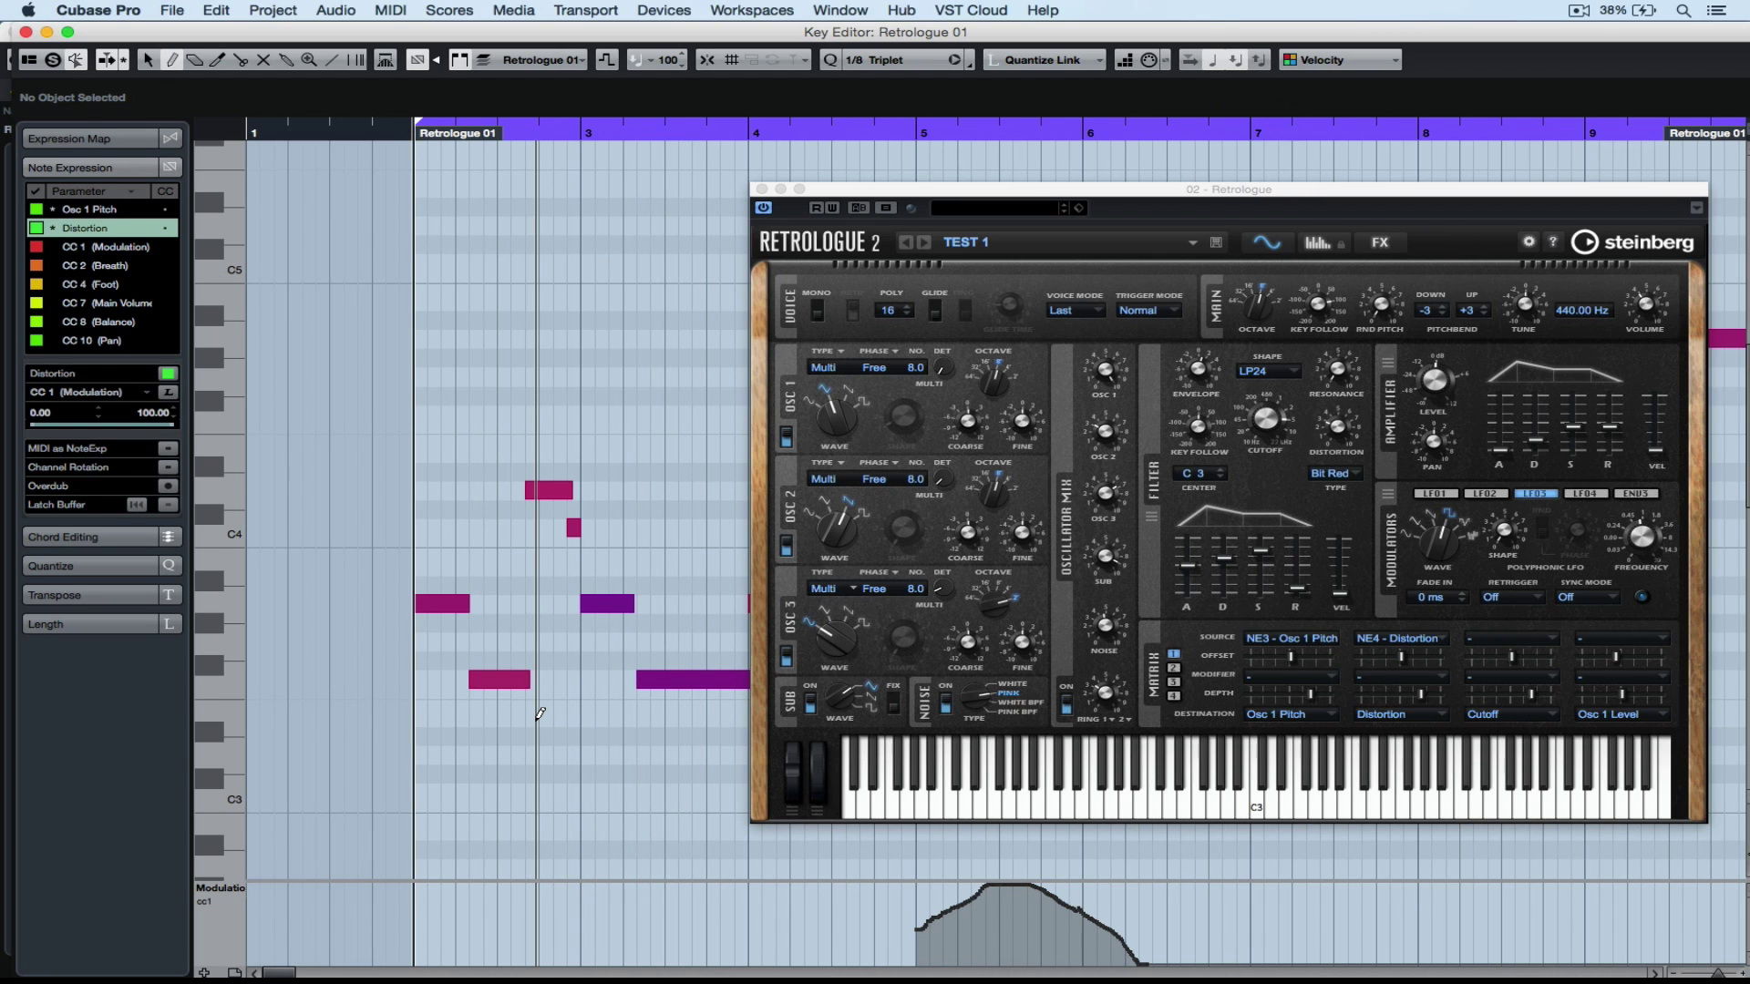
pyautogui.press('space')
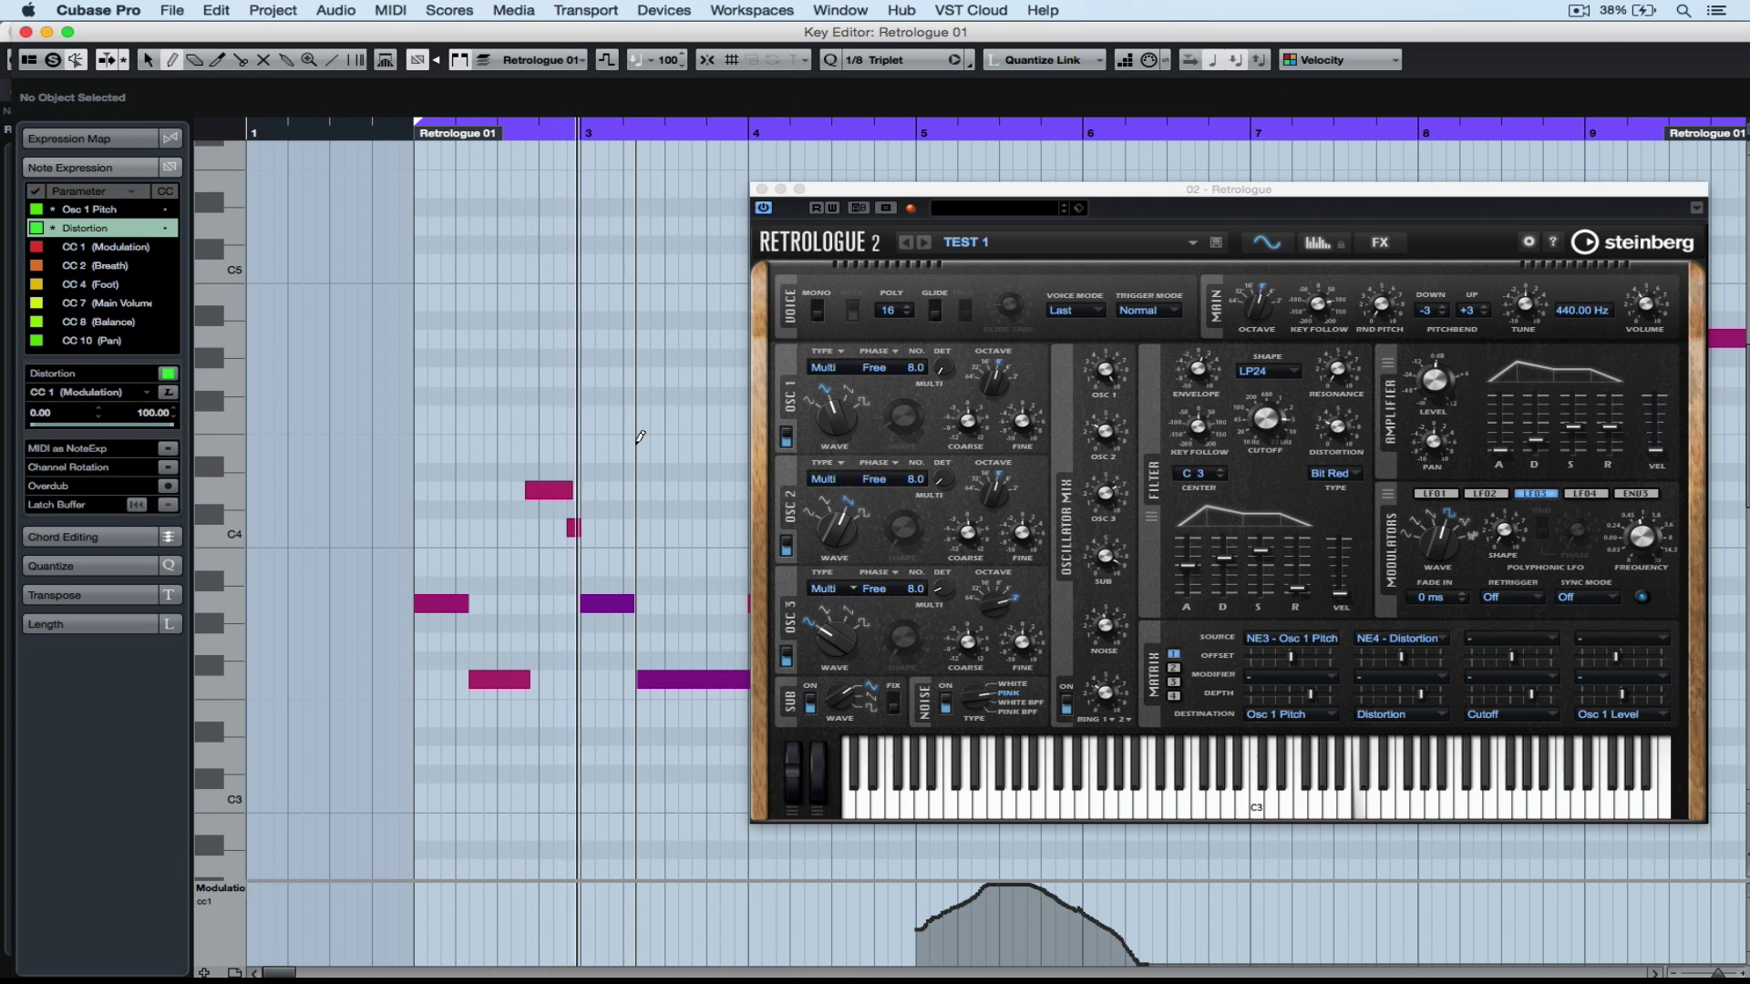
pyautogui.hscroll(3, 640, 436)
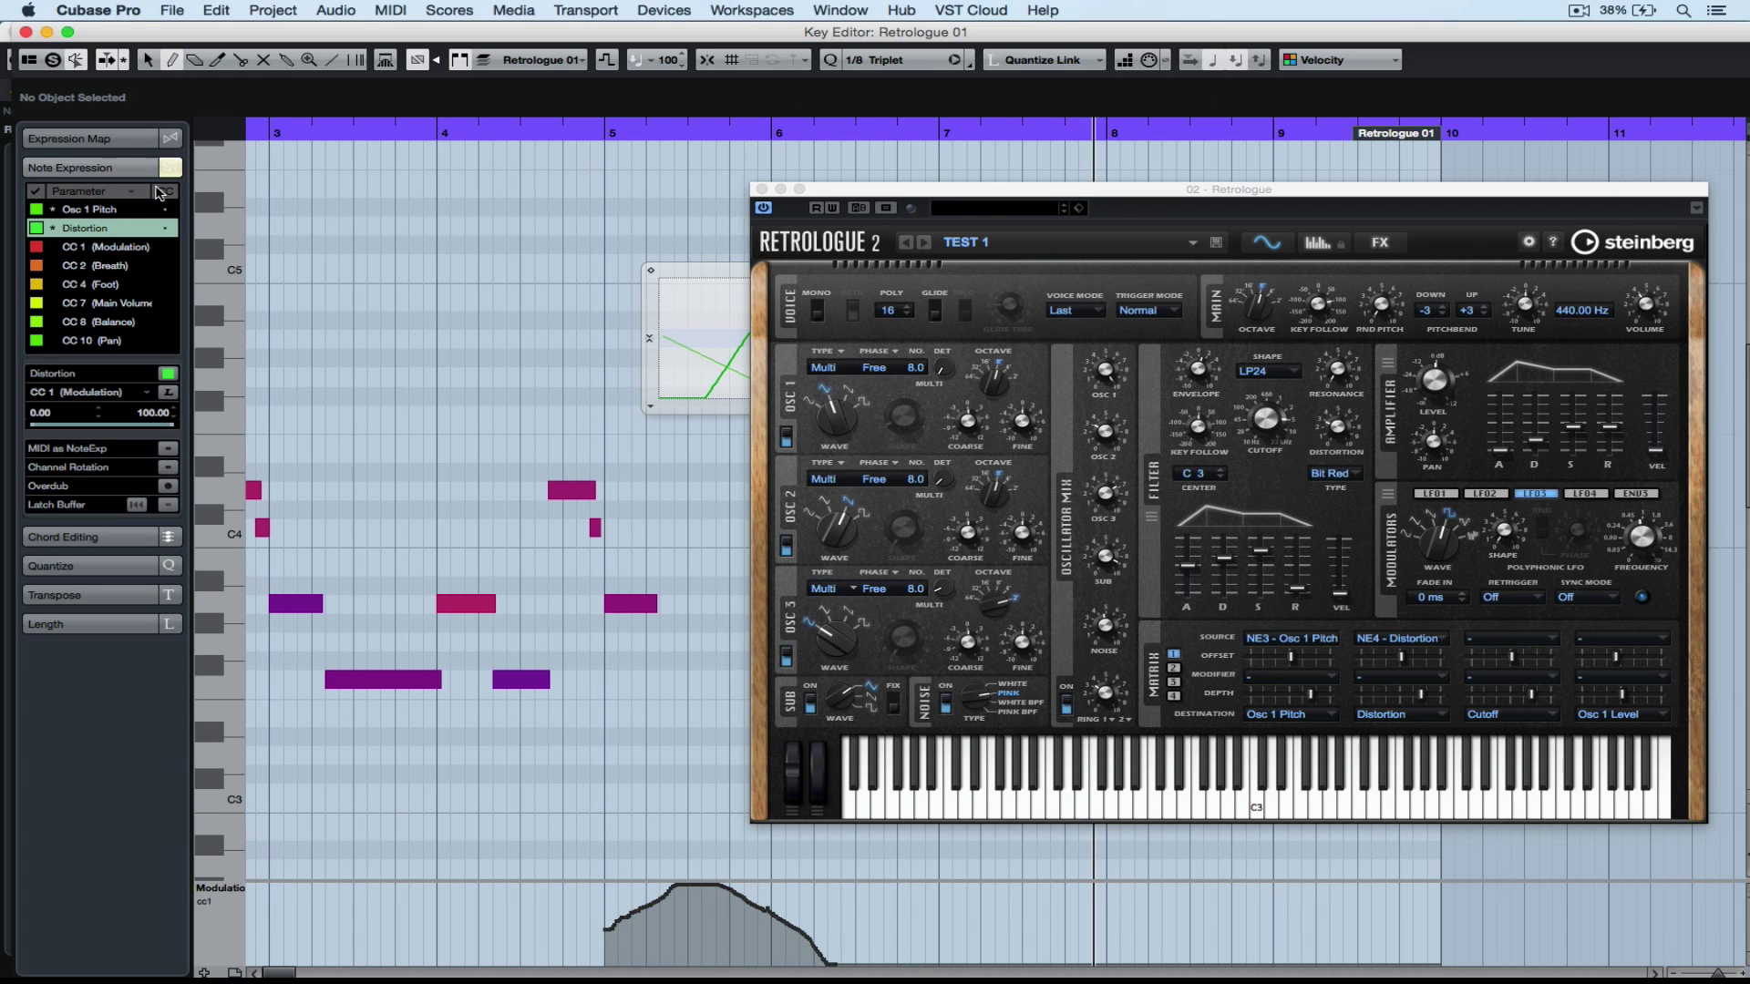
pyautogui.scroll(5, 124, 244)
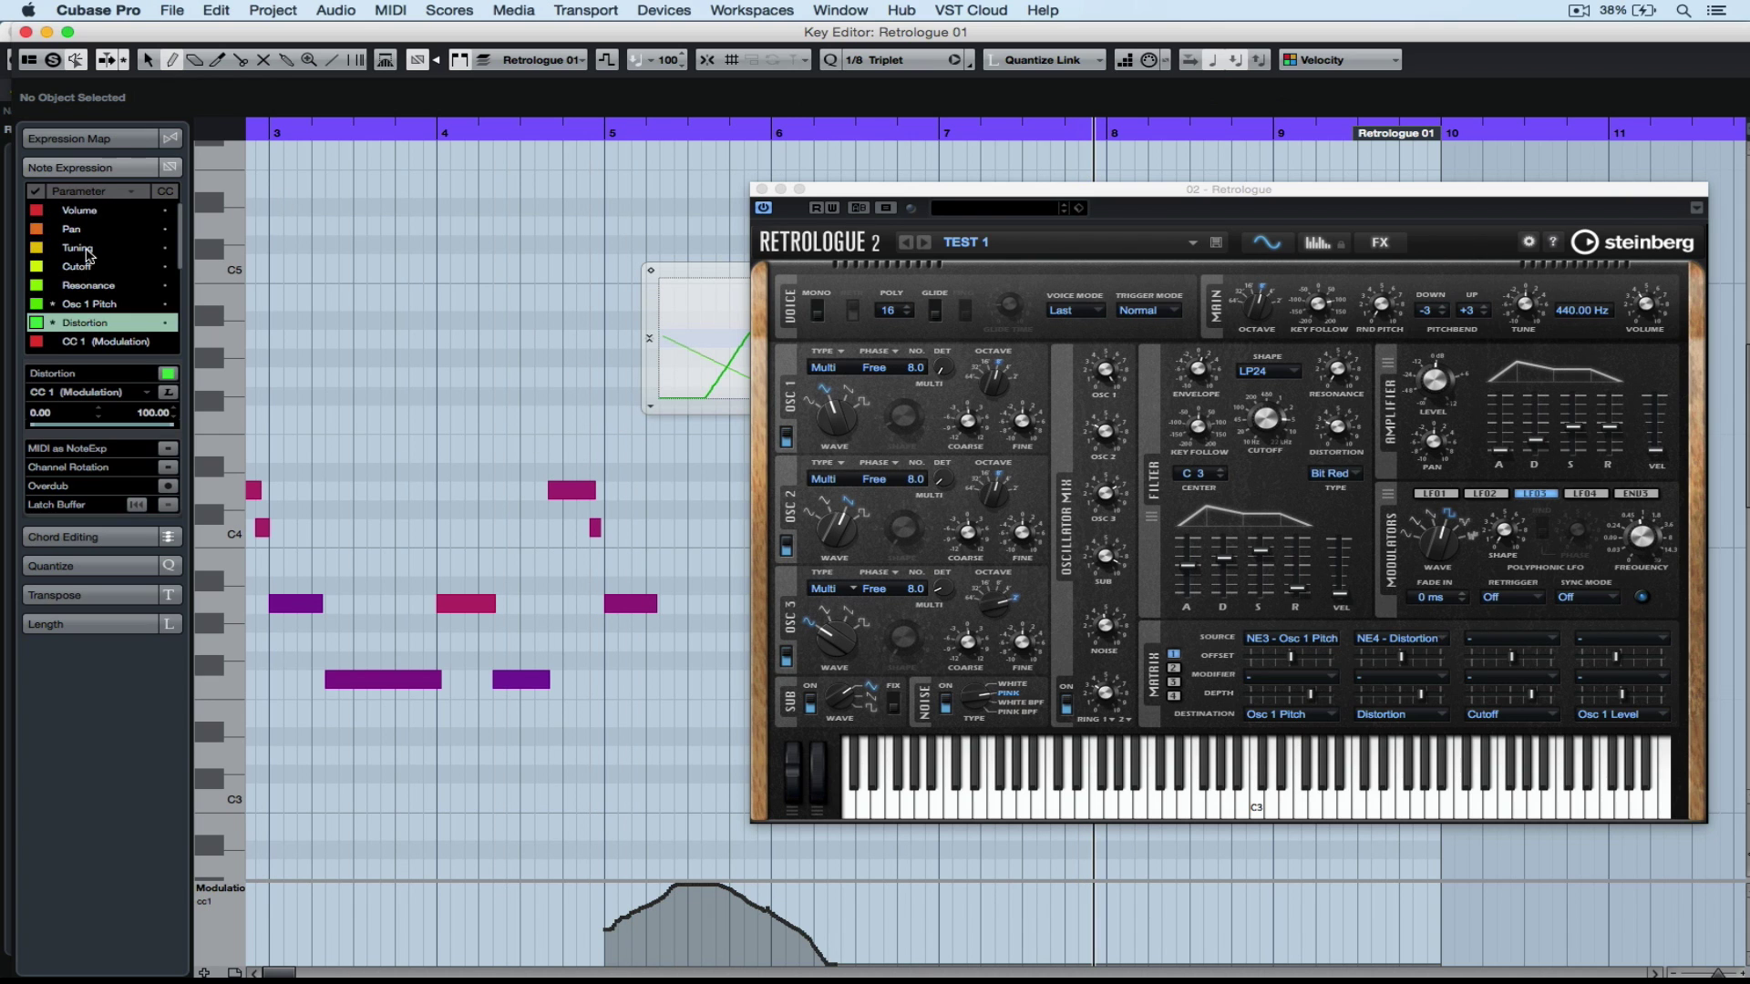